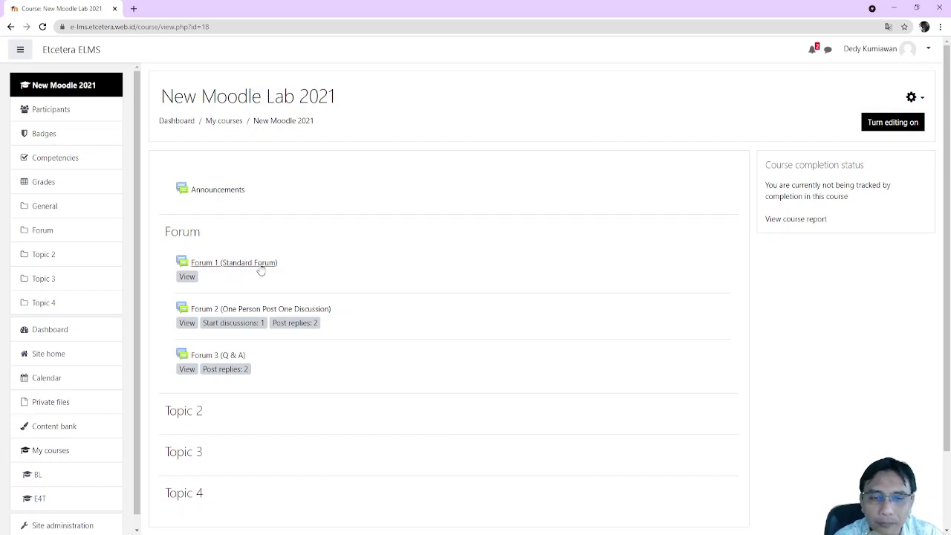
# Open Forum 1 (Standard Forum) from the course page and end the Activity information tour
pyautogui.click(261, 270)
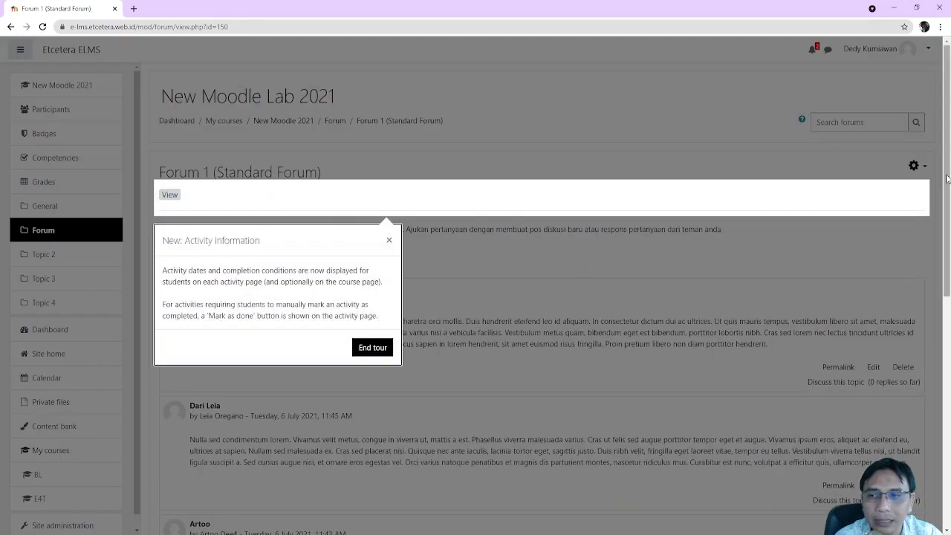
pyautogui.click(364, 350)
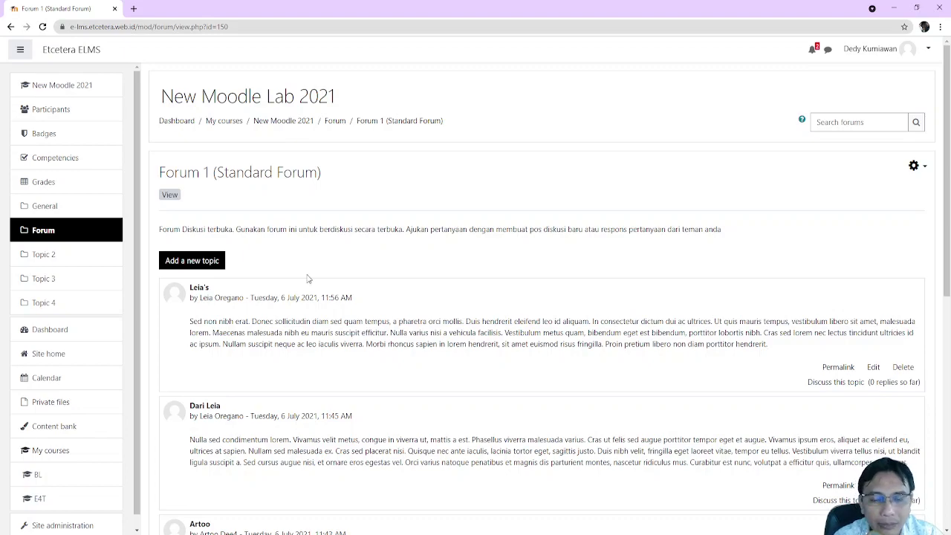
pyautogui.scroll(-5, 382, 368)
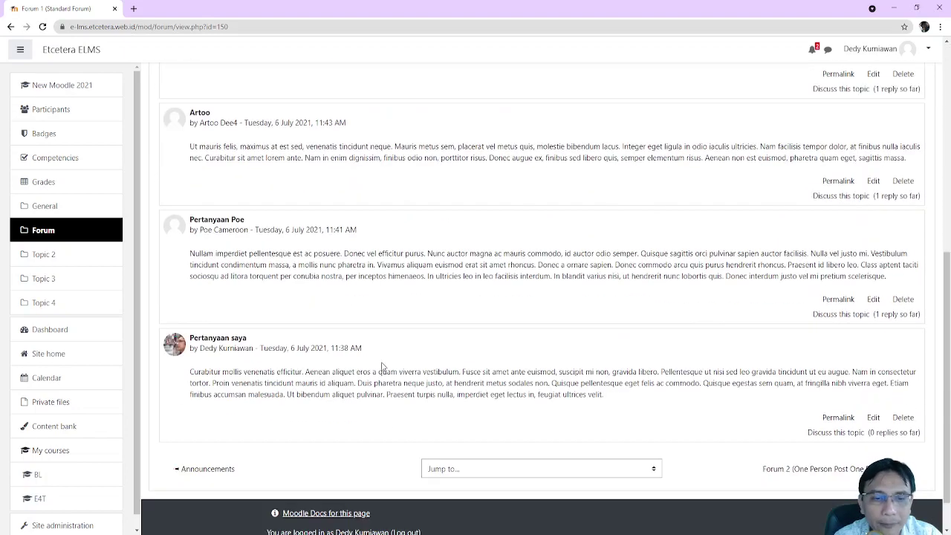
pyautogui.scroll(5, 382, 362)
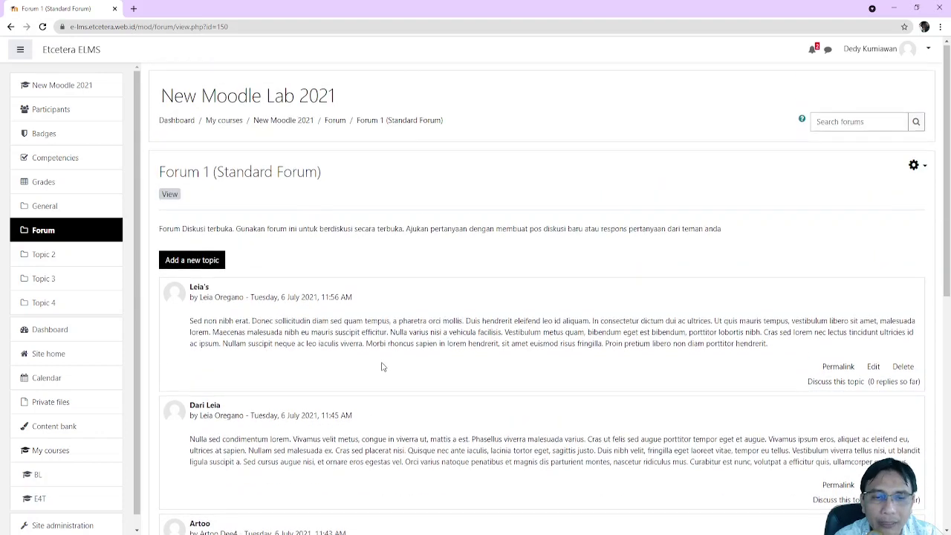
pyautogui.scroll(-2, 382, 367)
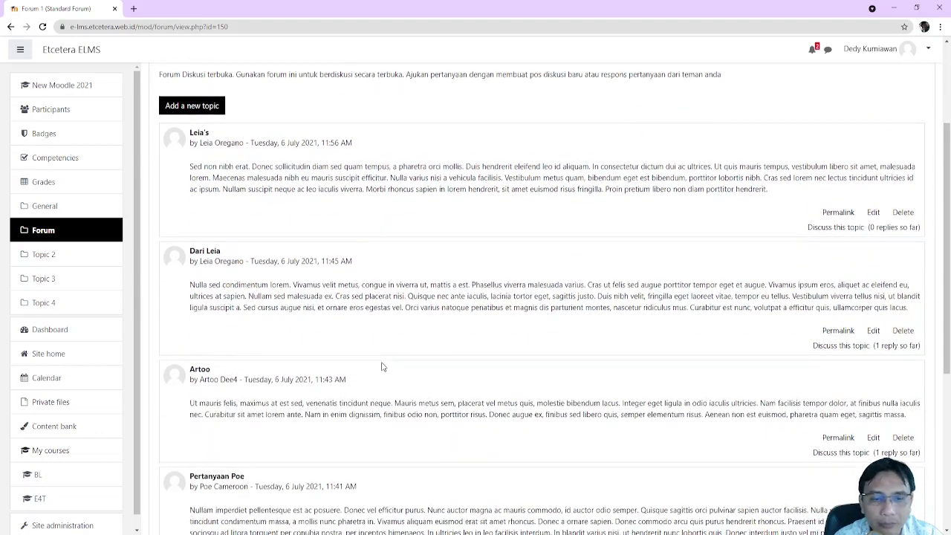
pyautogui.scroll(-2, 382, 367)
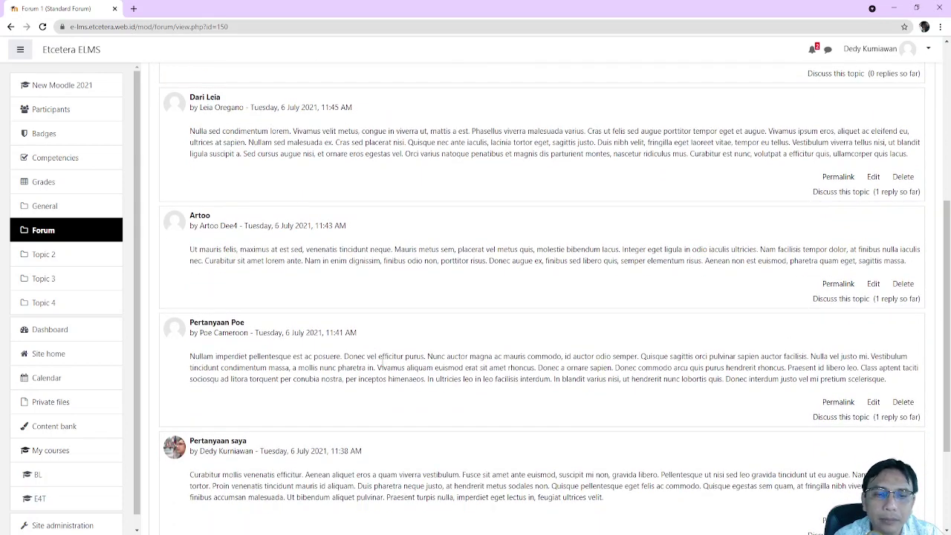
pyautogui.scroll(-2, 383, 361)
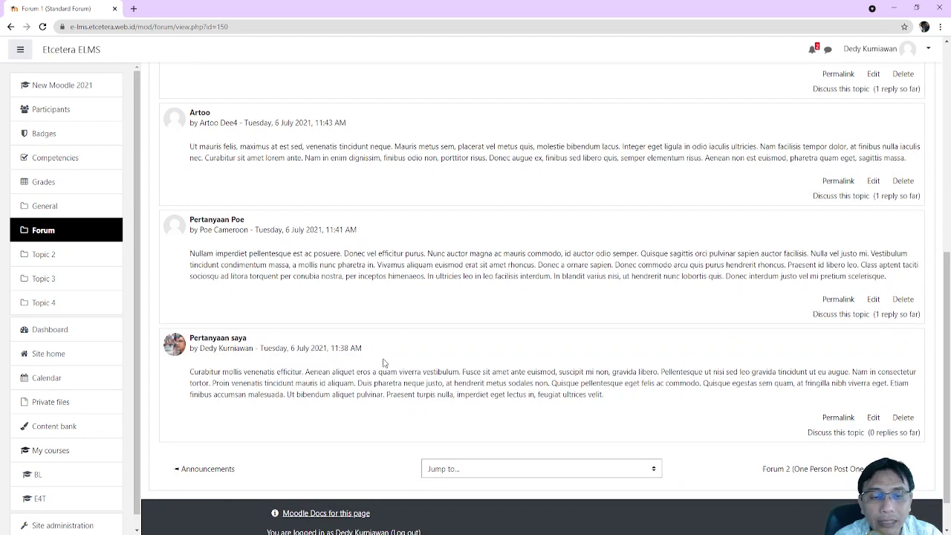
pyautogui.scroll(5, 384, 362)
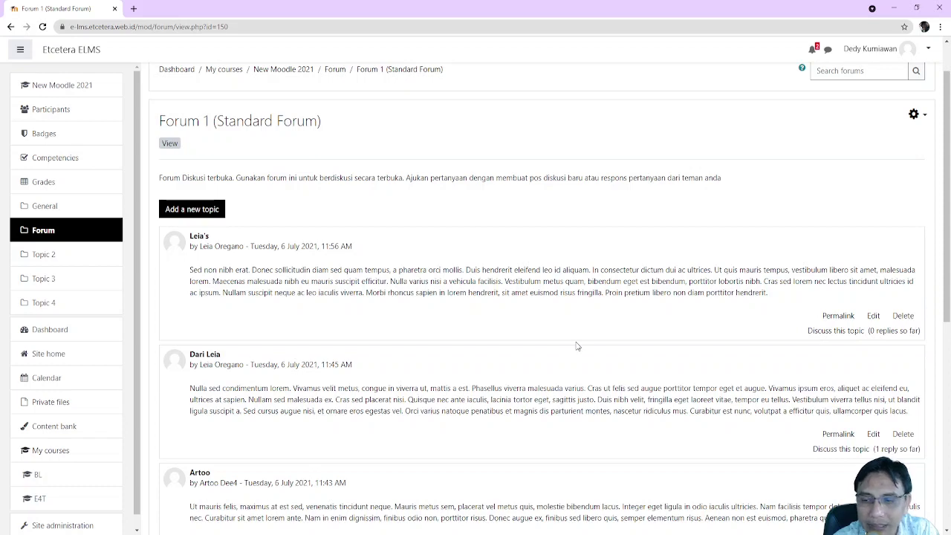
pyautogui.scroll(-3, 505, 326)
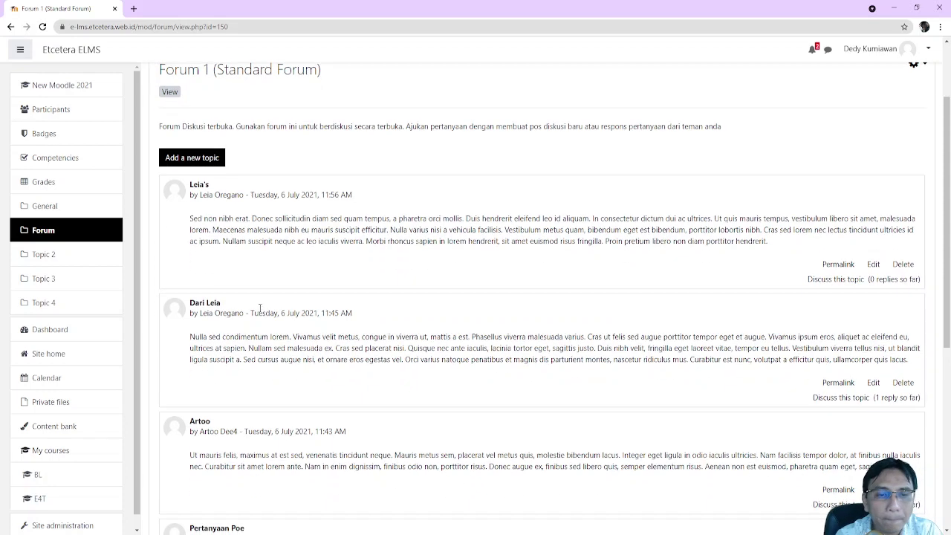
pyautogui.scroll(-2, 388, 326)
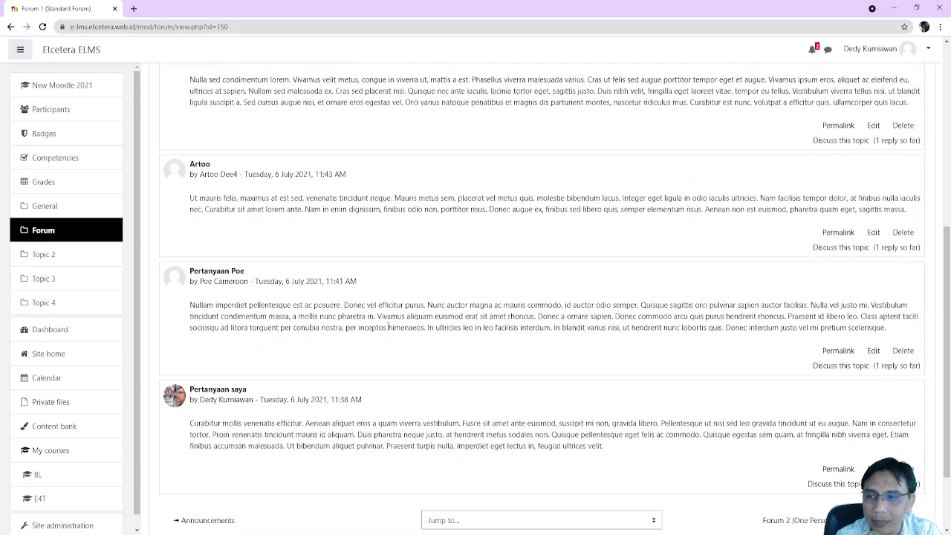
pyautogui.scroll(1, 388, 327)
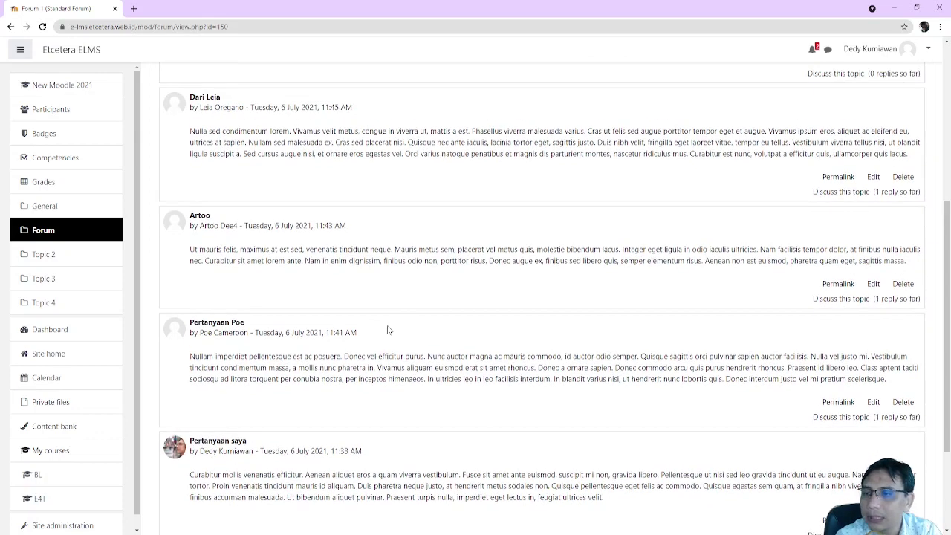
pyautogui.click(881, 191)
pyautogui.doubleClick(878, 191)
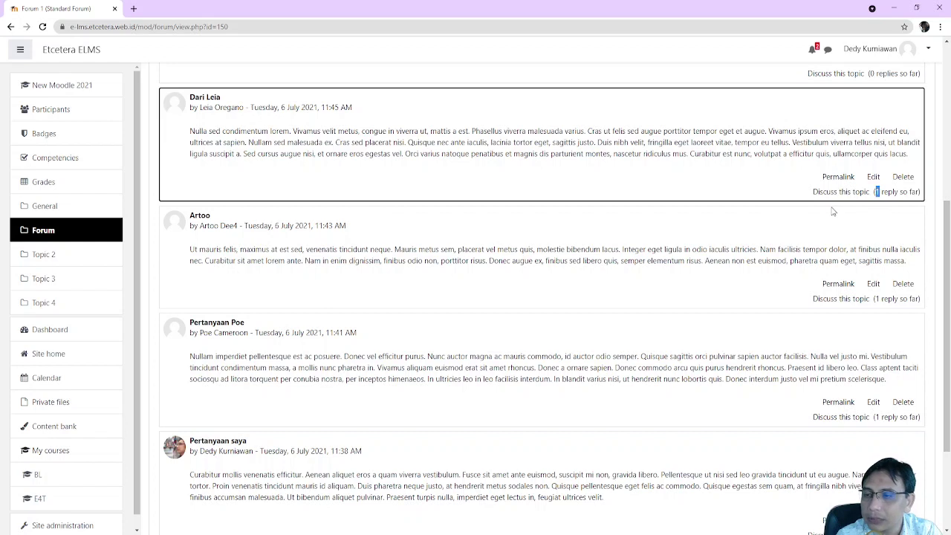
pyautogui.click(318, 146)
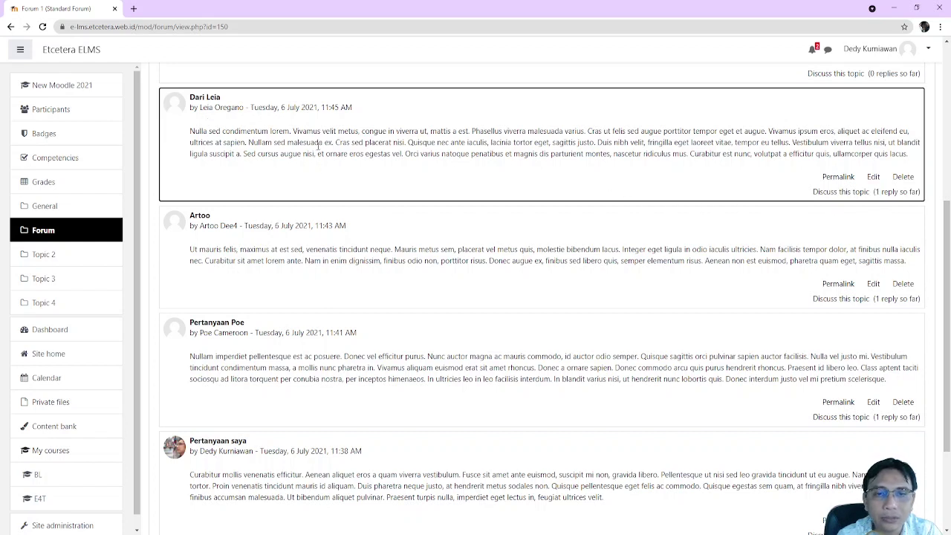
pyautogui.click(840, 194)
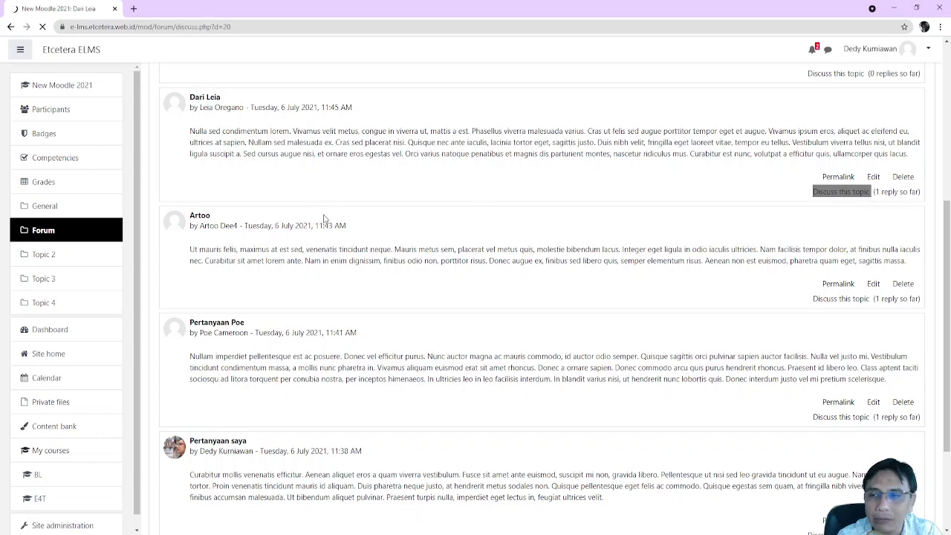
pyautogui.scroll(-1, 325, 219)
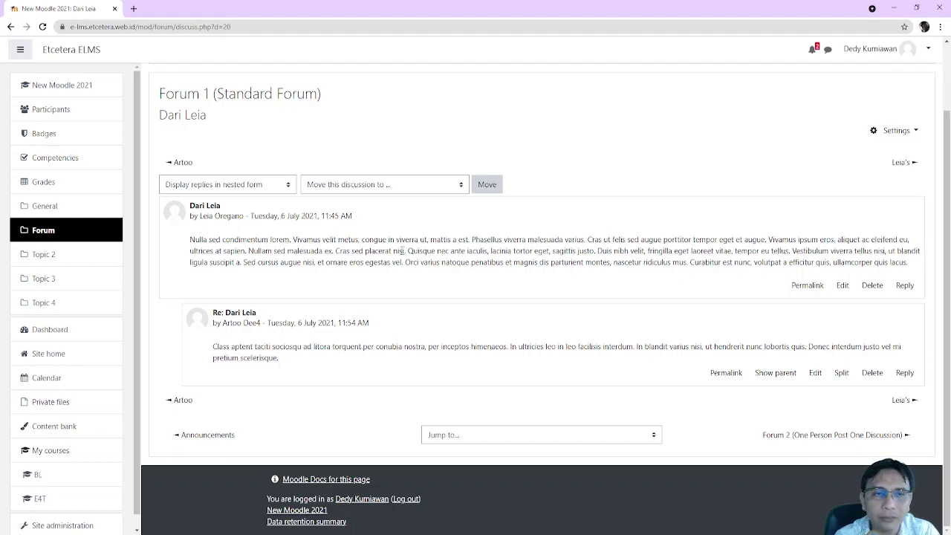
pyautogui.scroll(1, 401, 251)
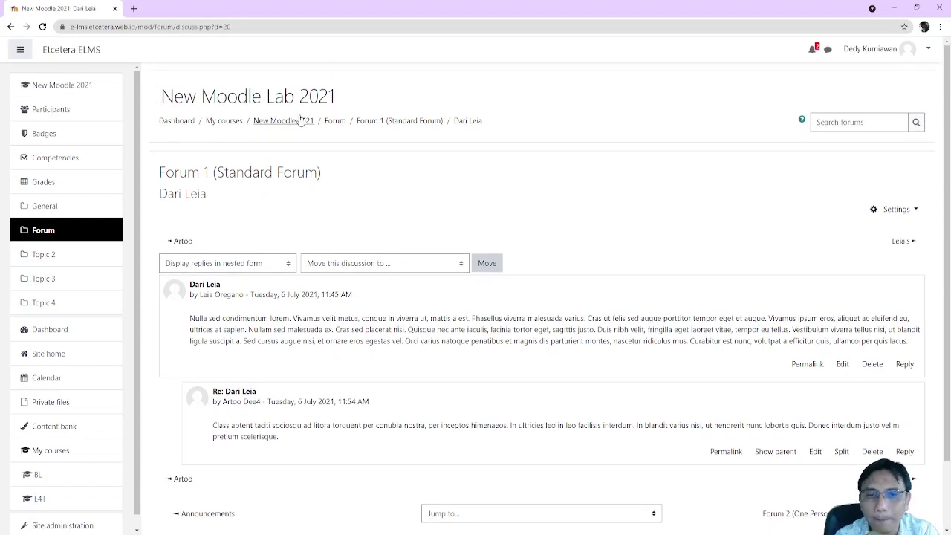
pyautogui.click(383, 121)
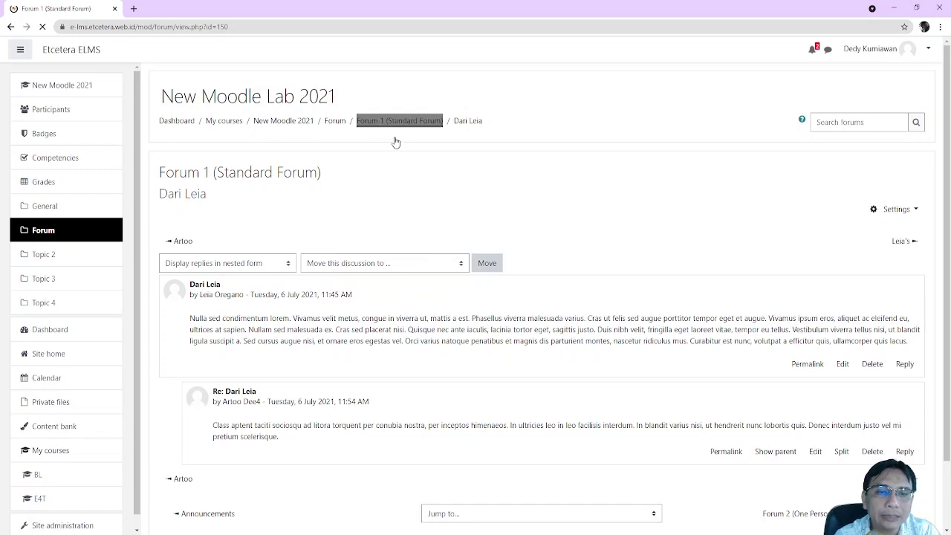
# Go back to the course's Forum section via the breadcrumb and close the tour popup
pyautogui.click(335, 122)
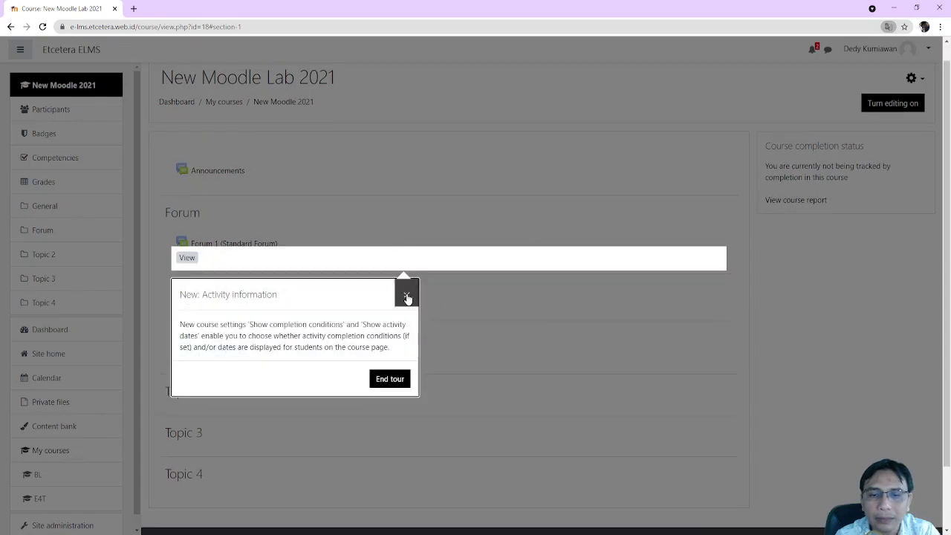
pyautogui.click(407, 297)
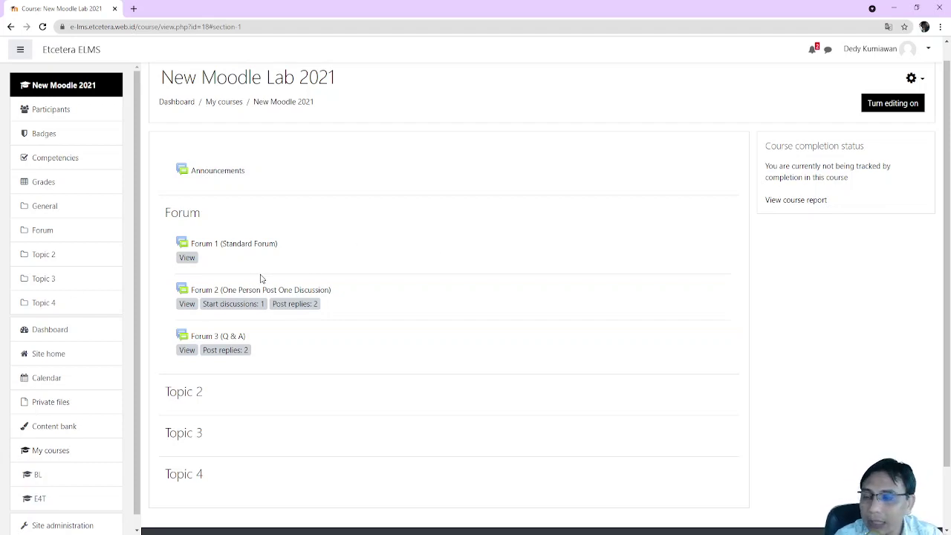
pyautogui.scroll(-1, 280, 317)
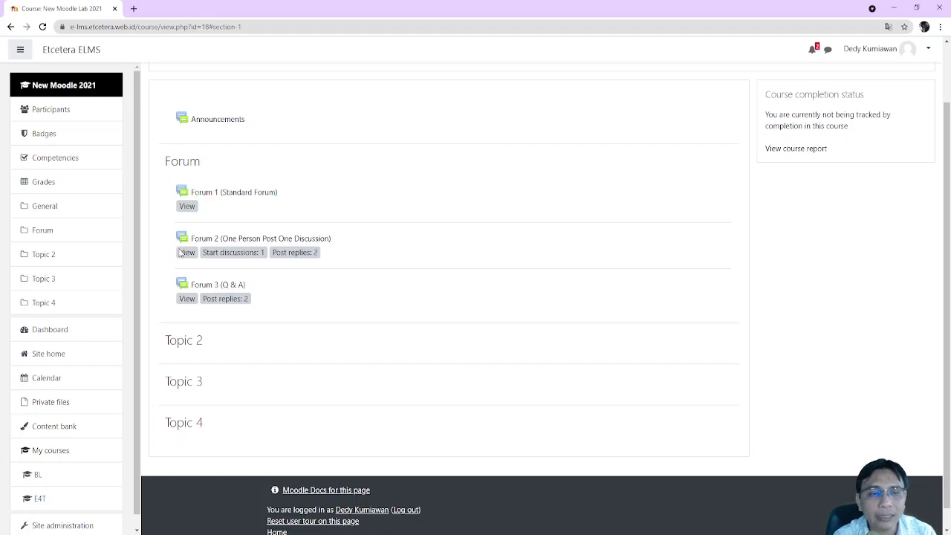
pyautogui.moveTo(178, 253); pyautogui.dragTo(324, 269)
pyautogui.click(324, 266)
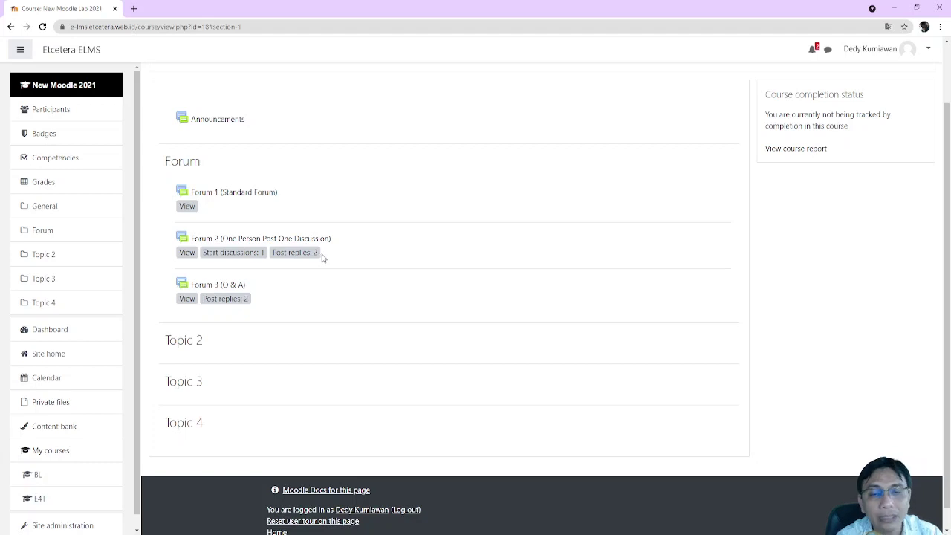
# Open Forum 2 (One Person Post One Discussion) and check the Diskusi Poe reply count
pyautogui.click(251, 241)
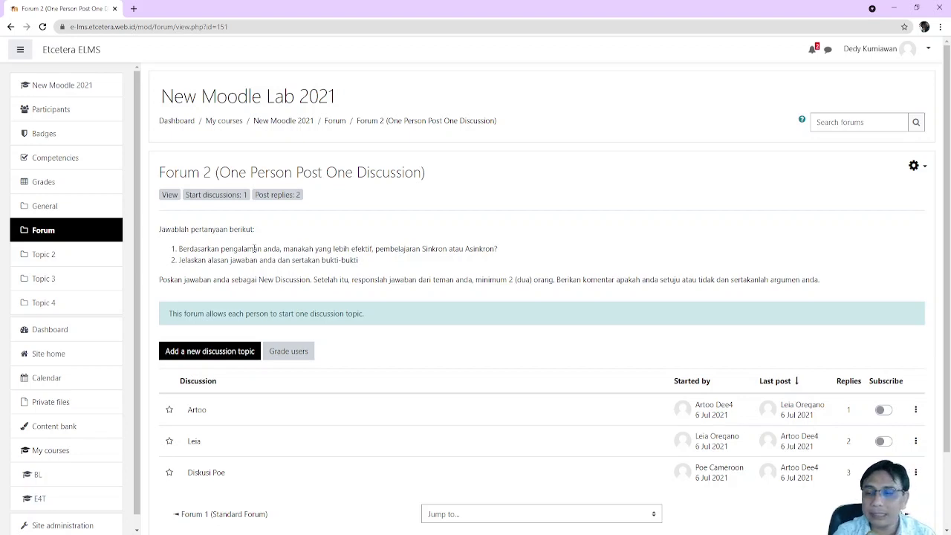
pyautogui.scroll(-2, 335, 223)
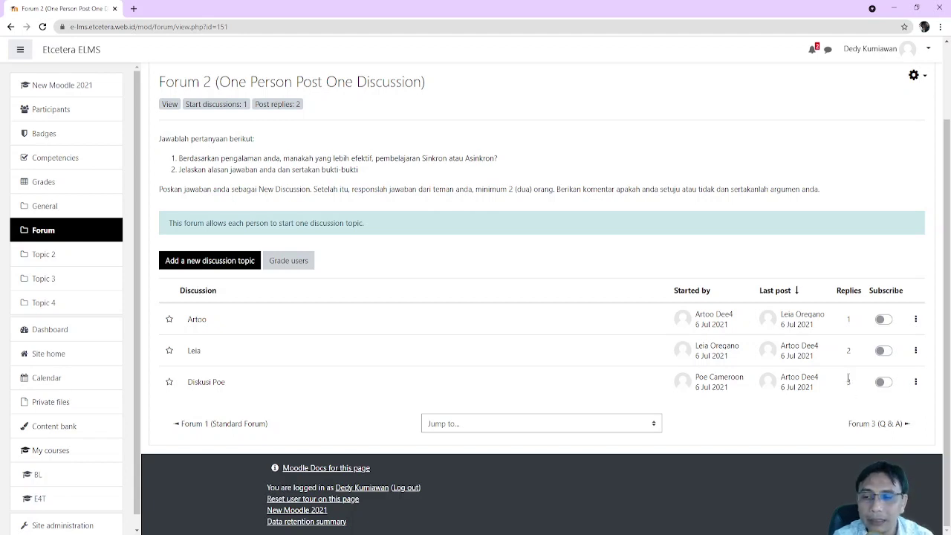
pyautogui.doubleClick(849, 381)
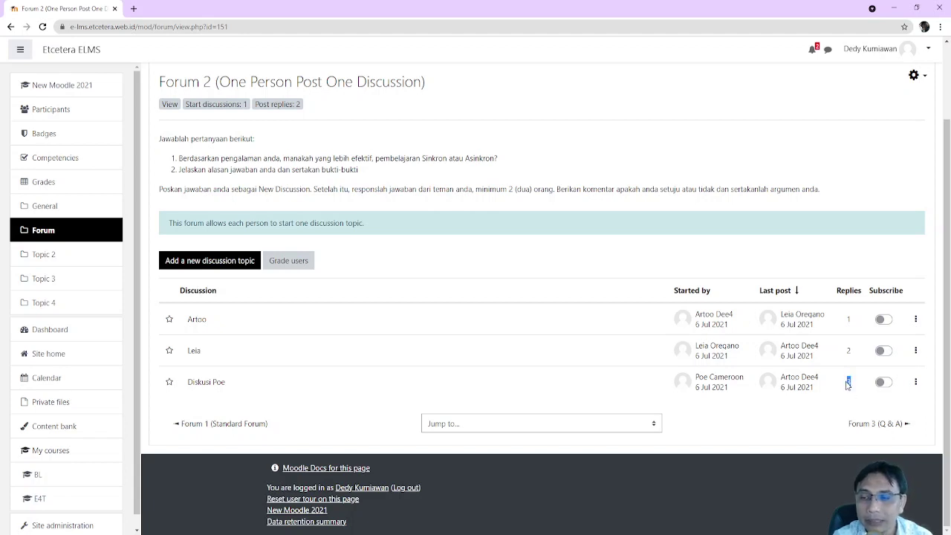
pyautogui.click(325, 378)
# View the Diskusi Poe discussion, then return to the Forum 2 discussion list
pyautogui.click(218, 384)
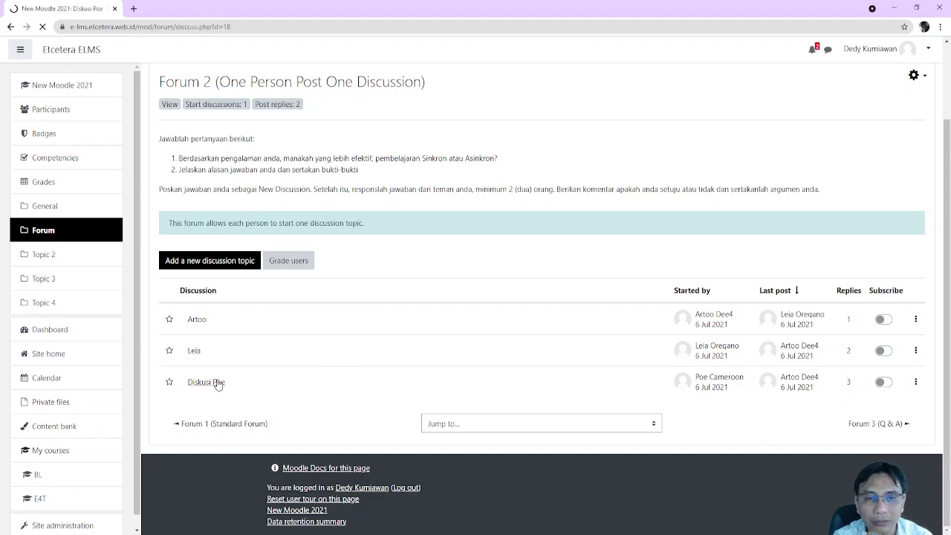
pyautogui.scroll(-8, 382, 382)
pyautogui.scroll(8, 468, 383)
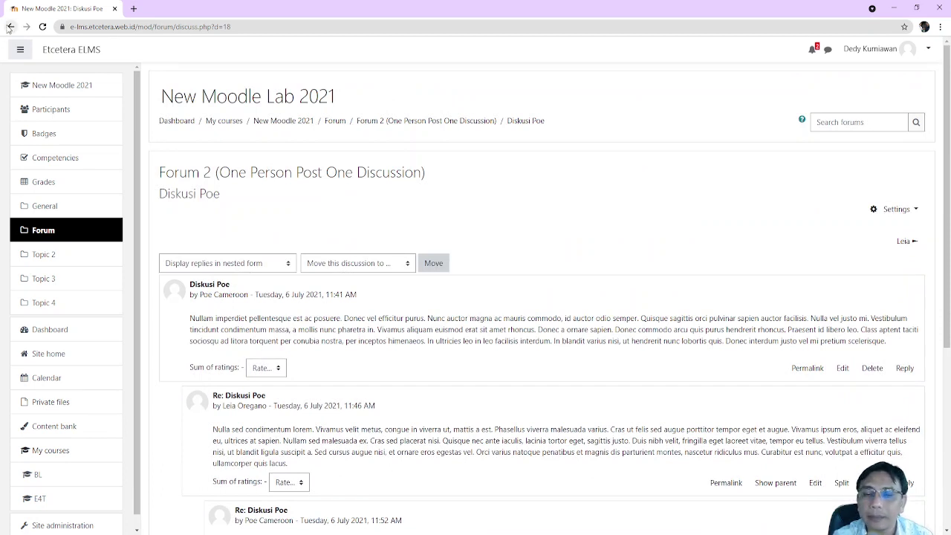
pyautogui.click(10, 27)
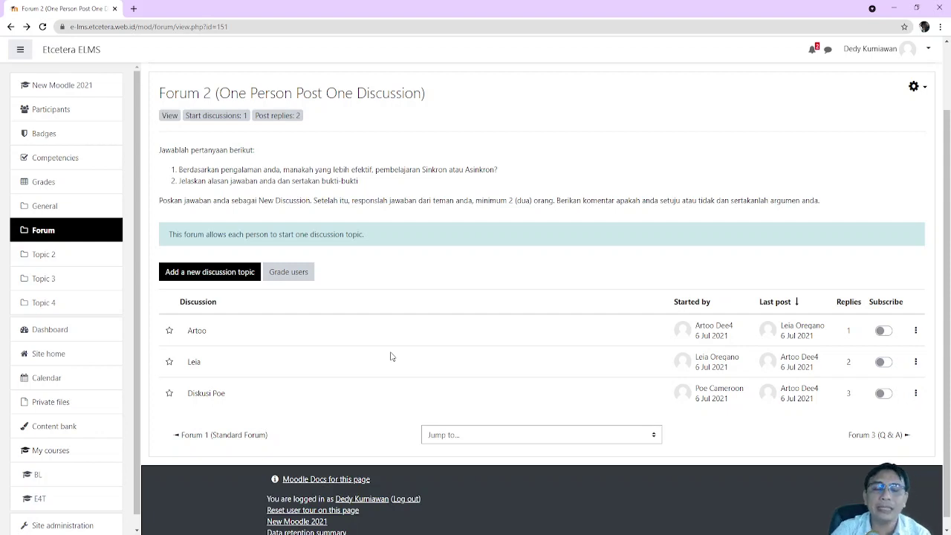
# Highlight the two numbered questions in Forum 2's instructions text
pyautogui.moveTo(372, 195); pyautogui.dragTo(159, 170)
pyautogui.click(380, 185)
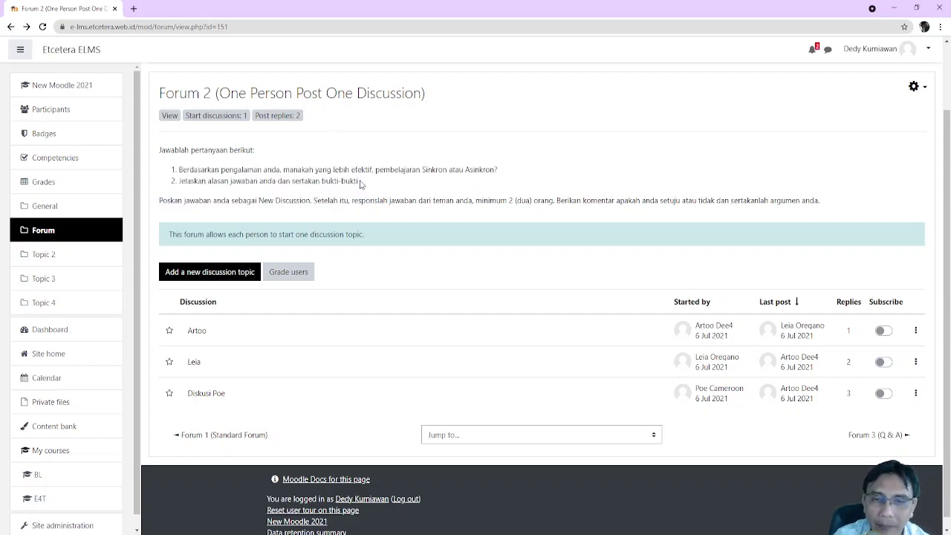
pyautogui.moveTo(360, 184); pyautogui.dragTo(172, 170)
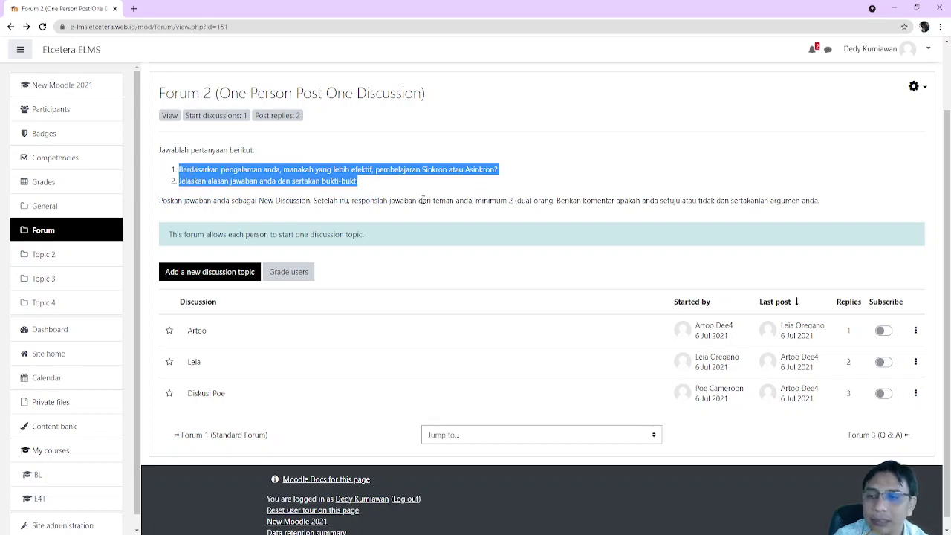
pyautogui.click(386, 192)
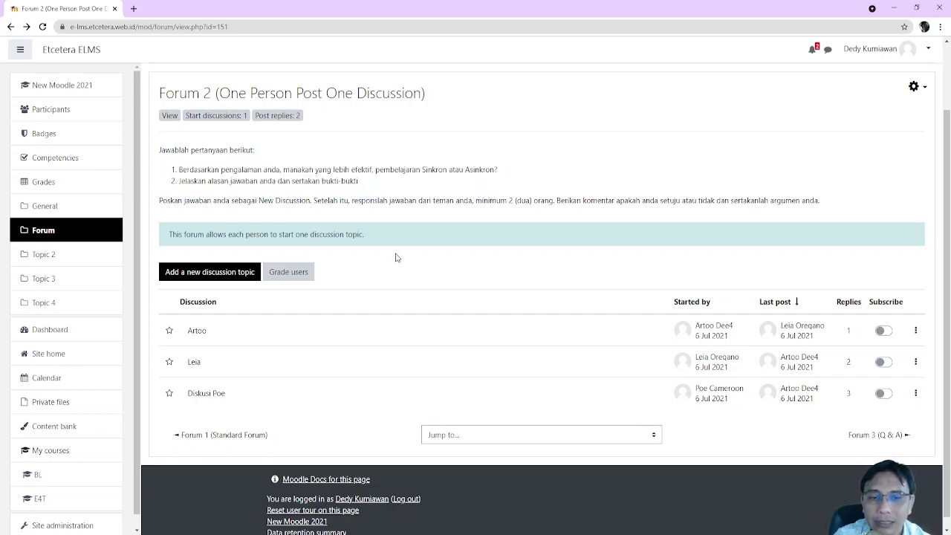
# Start a new discussion with subject 'Diskusi Saya' and message 'Ini isi diskusi', and post it
pyautogui.click(230, 280)
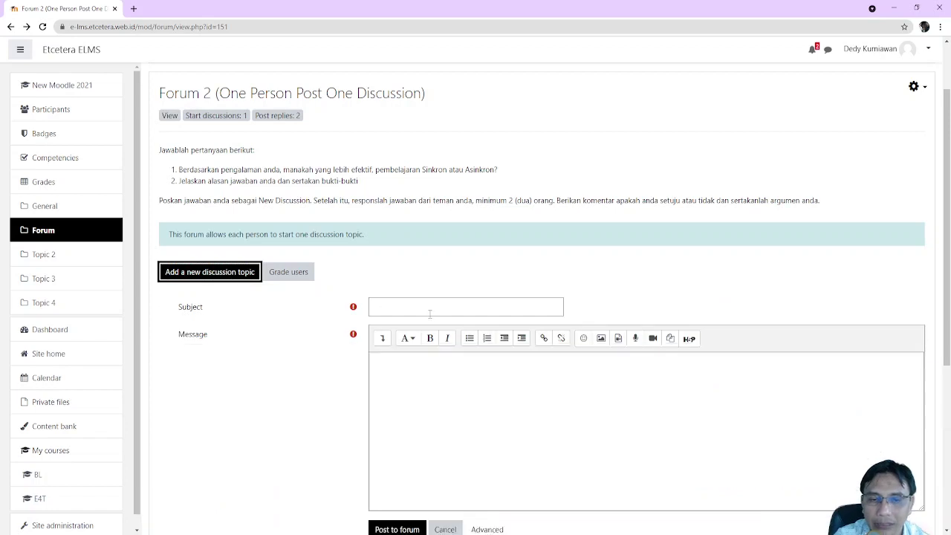
pyautogui.click(434, 312)
pyautogui.scroll(-2, 386, 275)
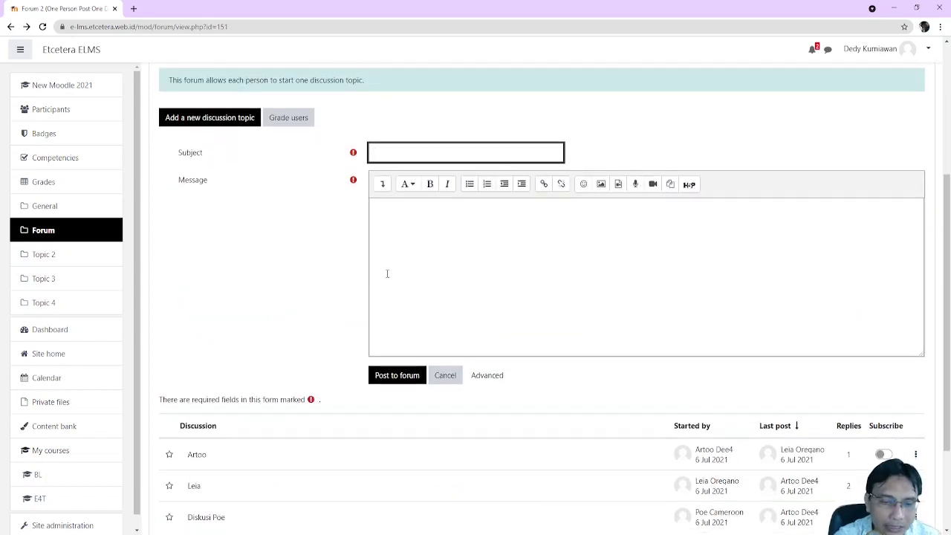
pyautogui.write('Dis')
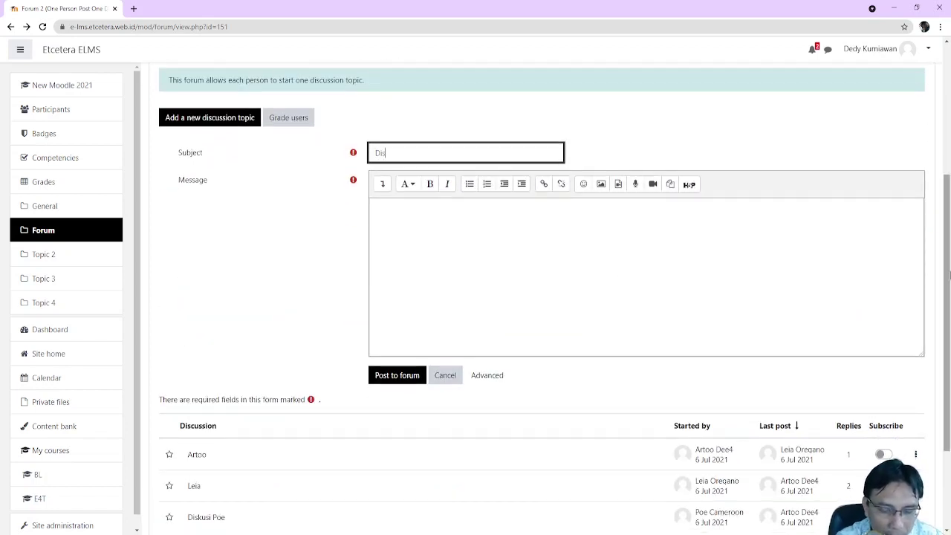
pyautogui.write('kusi Saya')
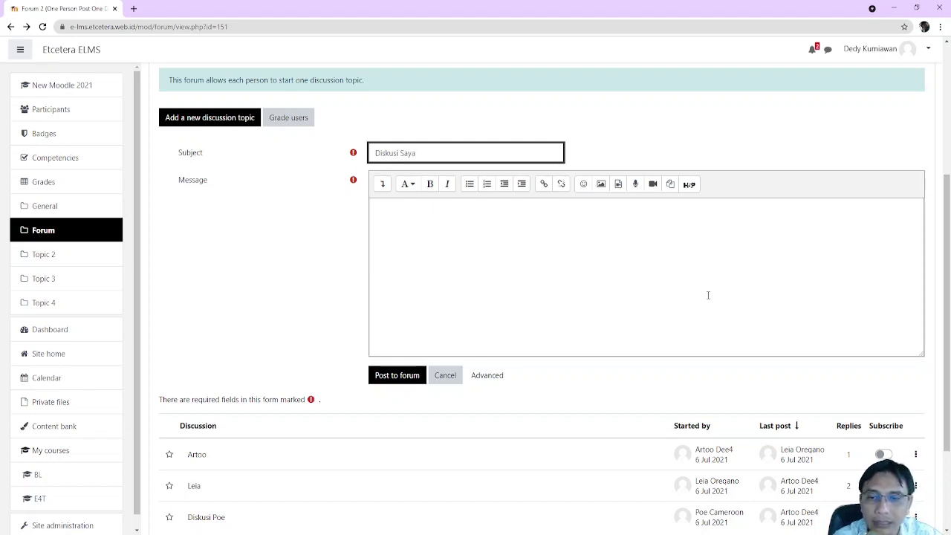
pyautogui.click(614, 252)
pyautogui.write('Ini i')
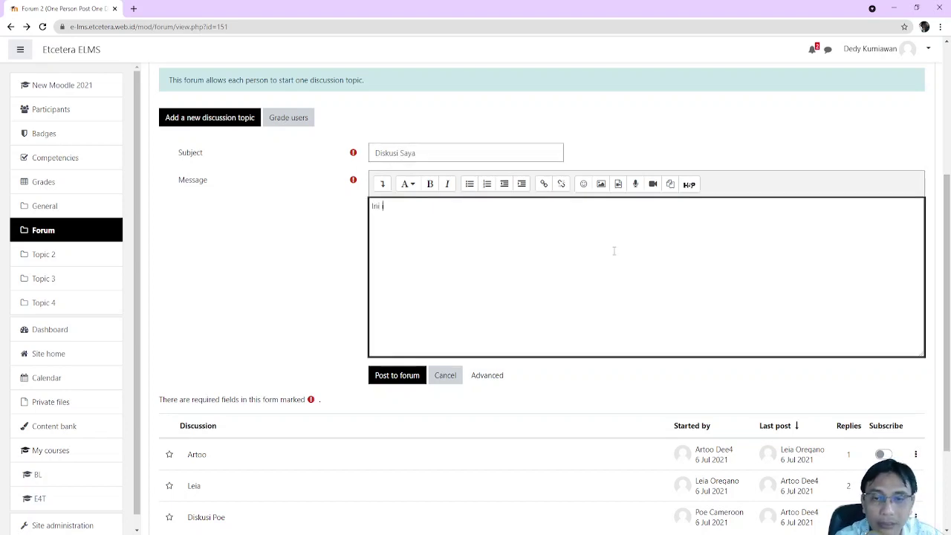
pyautogui.write('si diskusi')
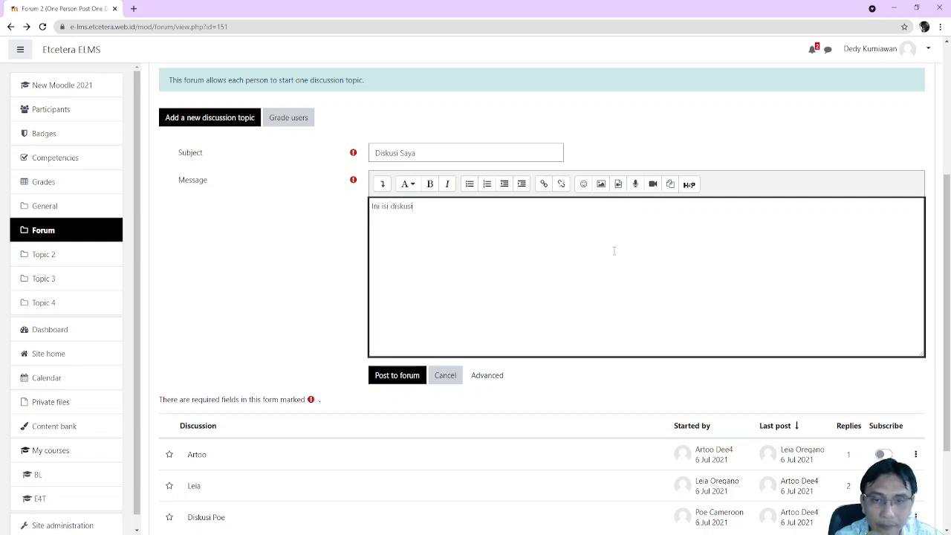
pyautogui.click(419, 375)
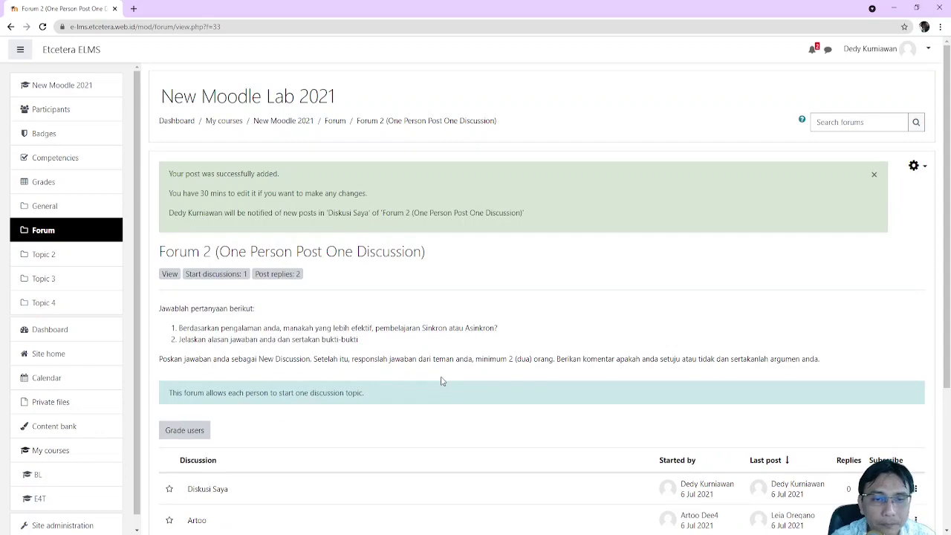
# Reply 'Jawaban' to the Diskusi Saya discussion and go back to the Forum 2 list
pyautogui.scroll(-2, 512, 376)
pyautogui.scroll(2, 531, 374)
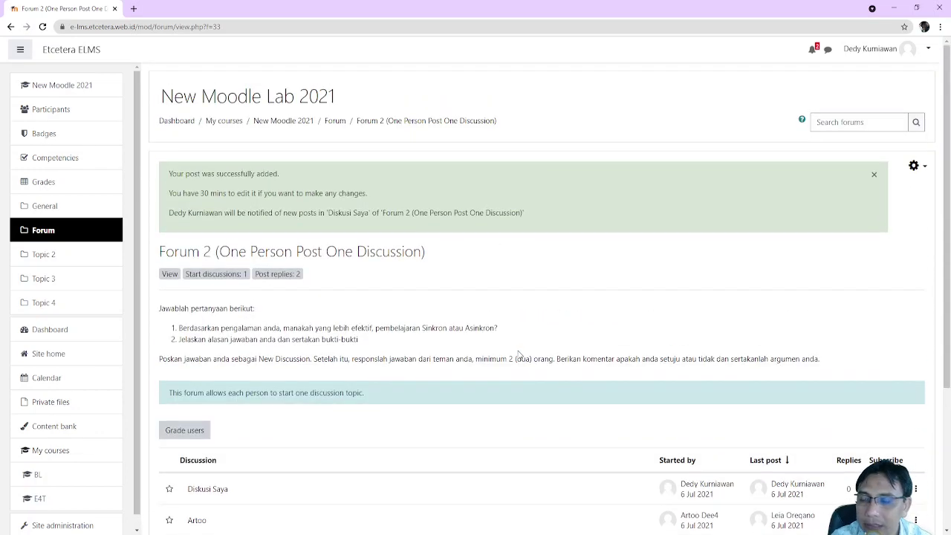
pyautogui.scroll(-3, 535, 364)
pyautogui.scroll(2, 359, 195)
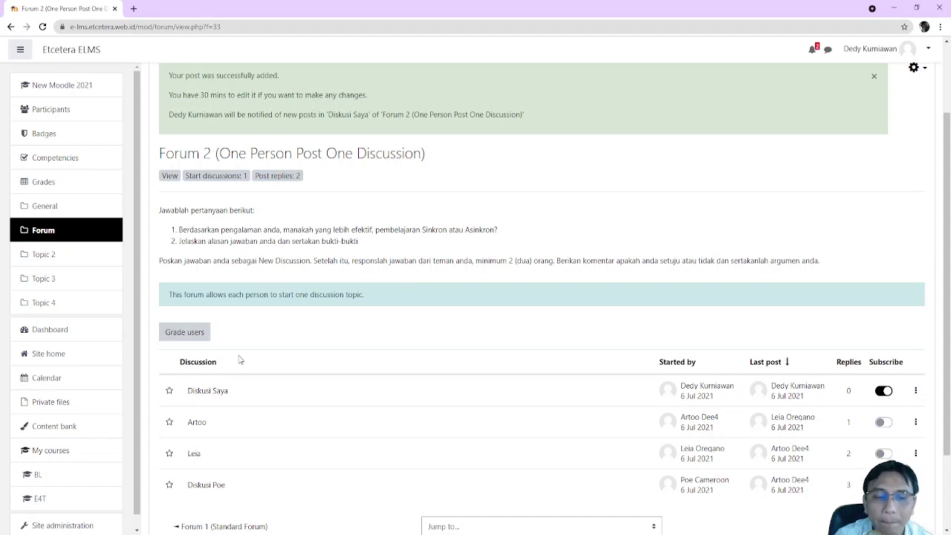
pyautogui.click(217, 397)
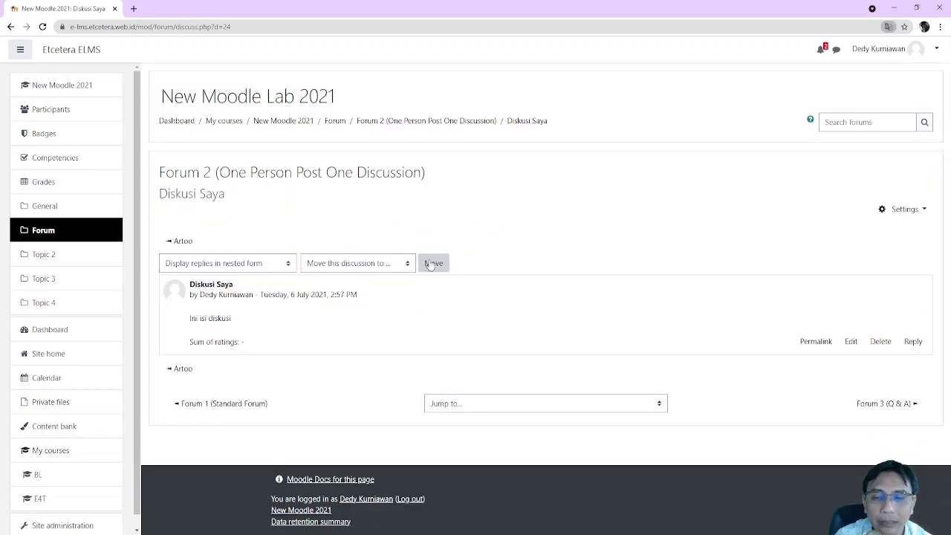
pyautogui.click(919, 343)
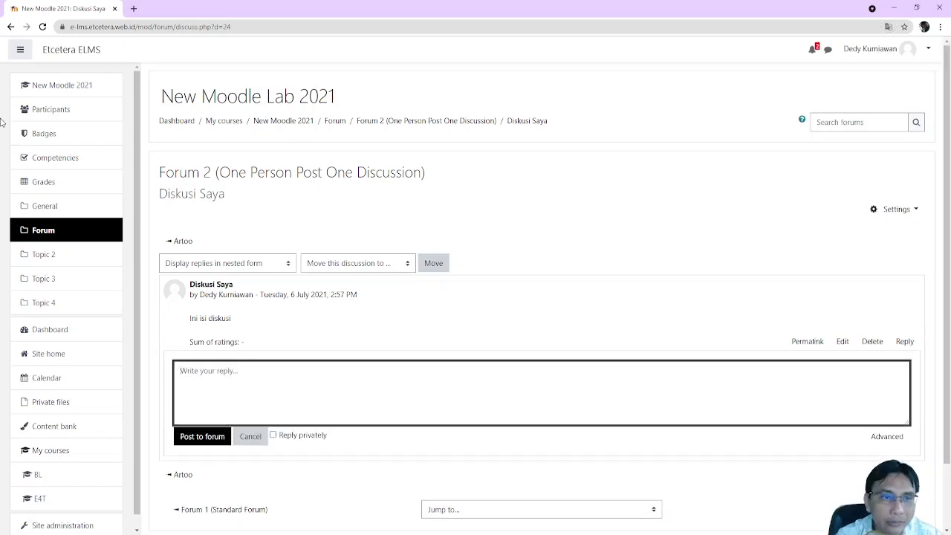
pyautogui.write('Jawaban')
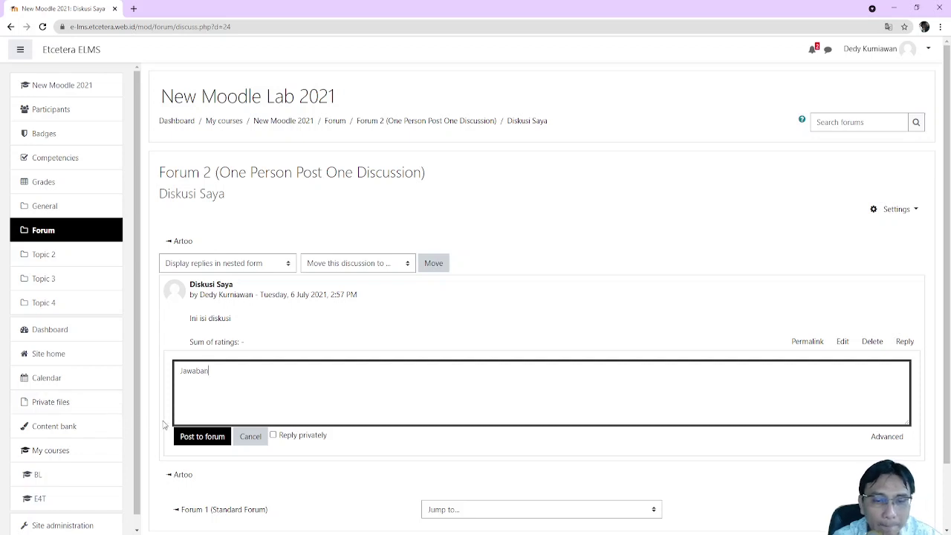
pyautogui.click(188, 443)
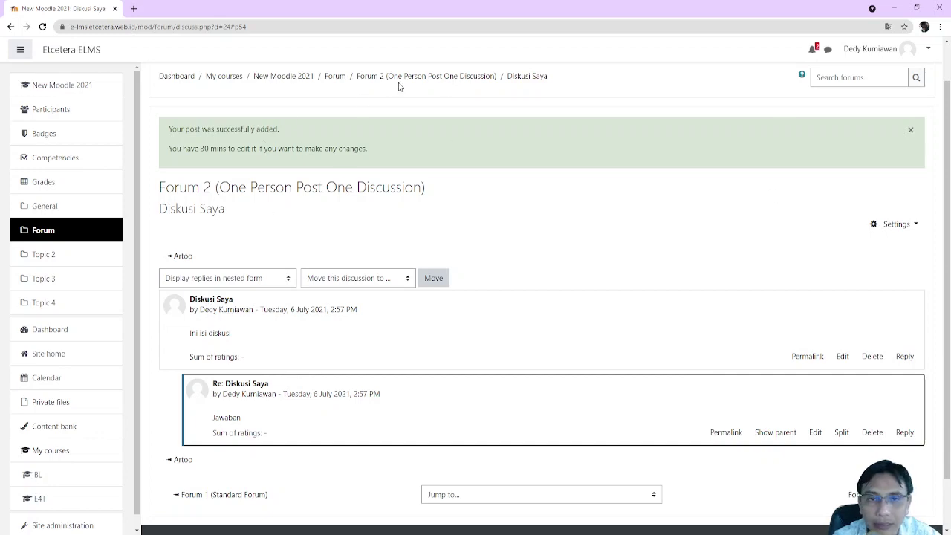
pyautogui.click(461, 76)
pyautogui.scroll(-2, 223, 372)
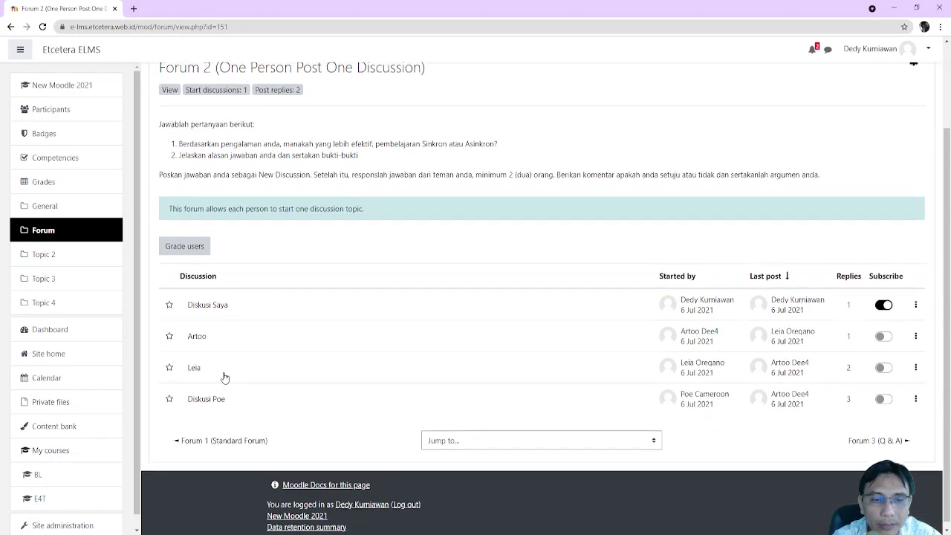
# Reply 'Jawaban' to the opening post of the Leia discussion, third in the list
pyautogui.click(194, 362)
pyautogui.scroll(-3, 892, 300)
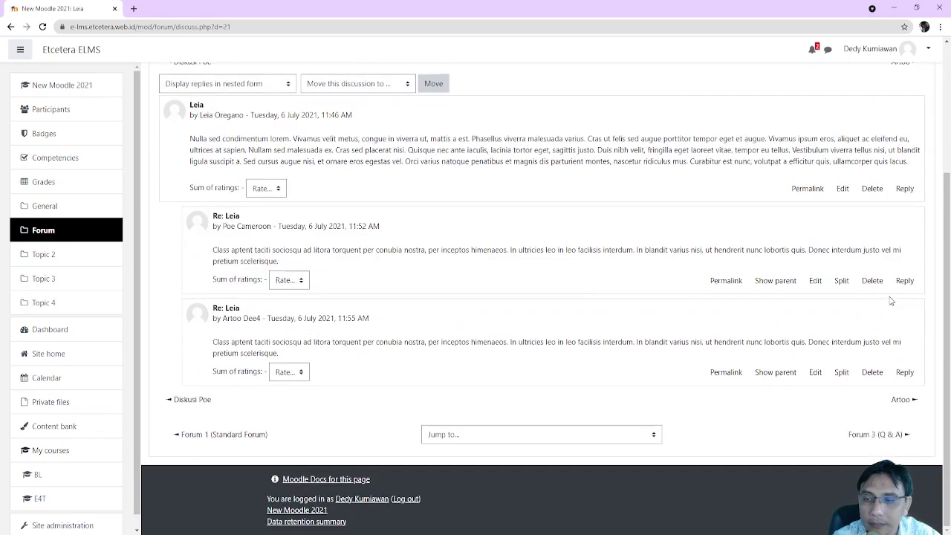
pyautogui.scroll(2, 888, 297)
pyautogui.click(905, 293)
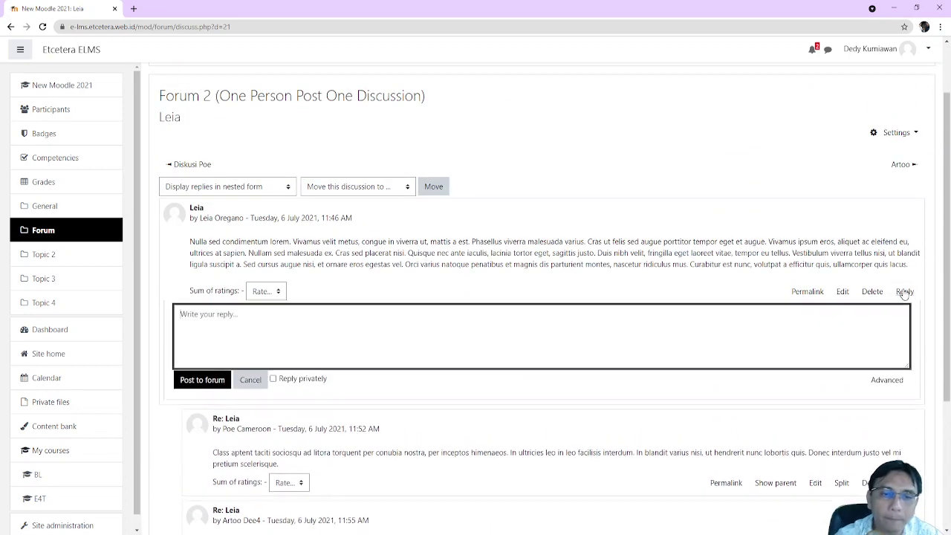
pyautogui.write('Jawaban')
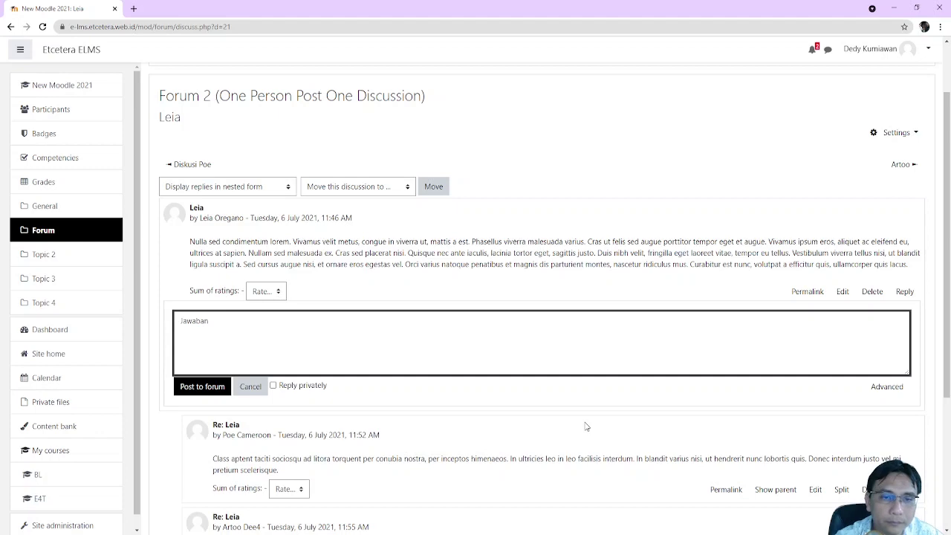
pyautogui.click(207, 386)
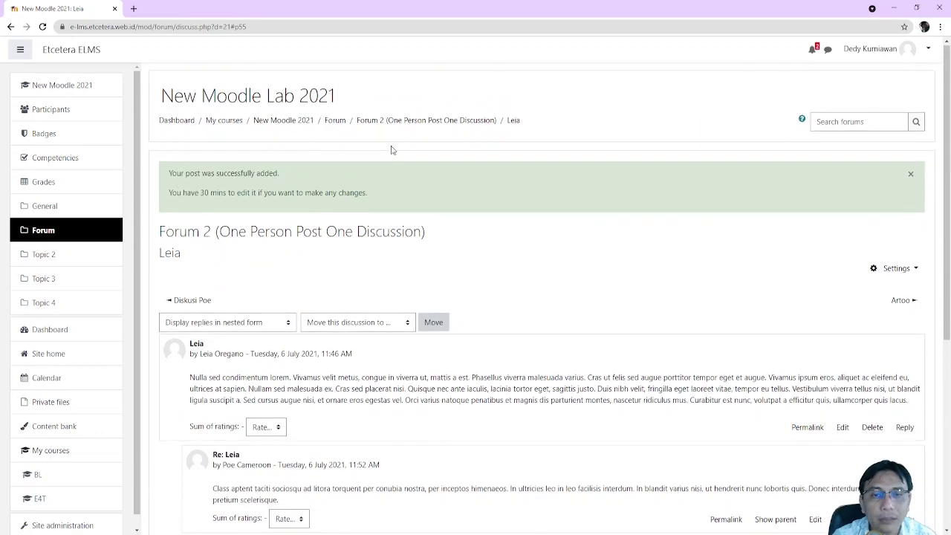
# Use the Forum breadcrumb to reach the course page listing Forums 1, 2 and 3
pyautogui.click(342, 123)
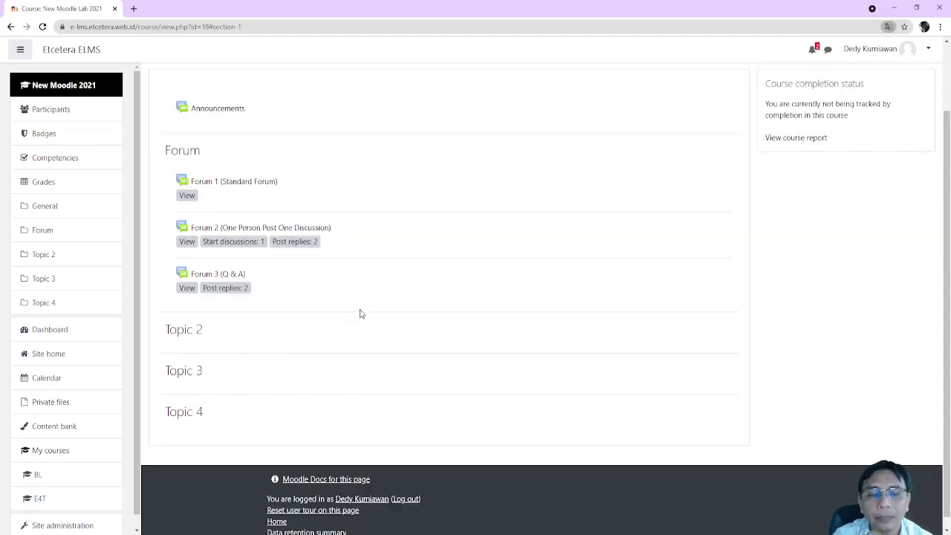
pyautogui.scroll(2, 358, 316)
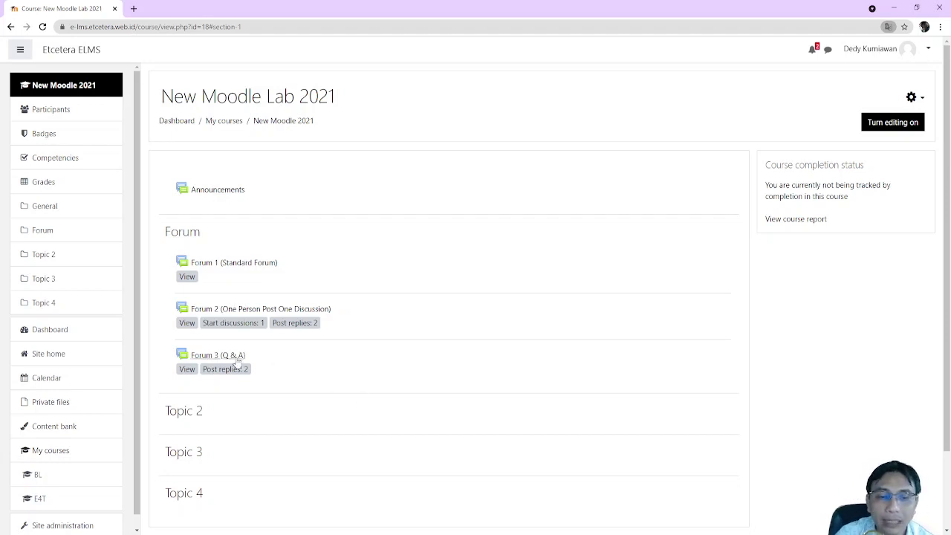
pyautogui.scroll(-3, 338, 405)
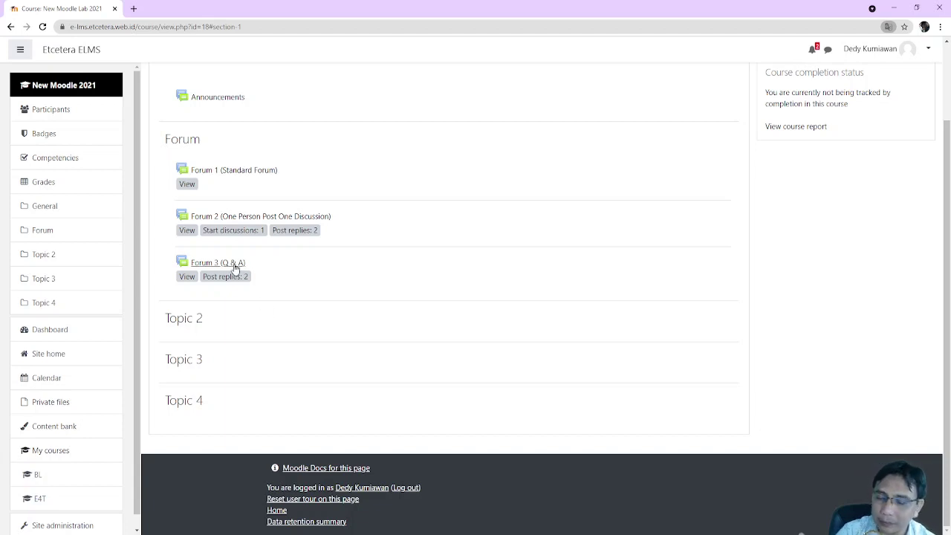
# Open Forum 3 (Q & A) and read through the Pertanyaan 1 discussion
pyautogui.click(218, 263)
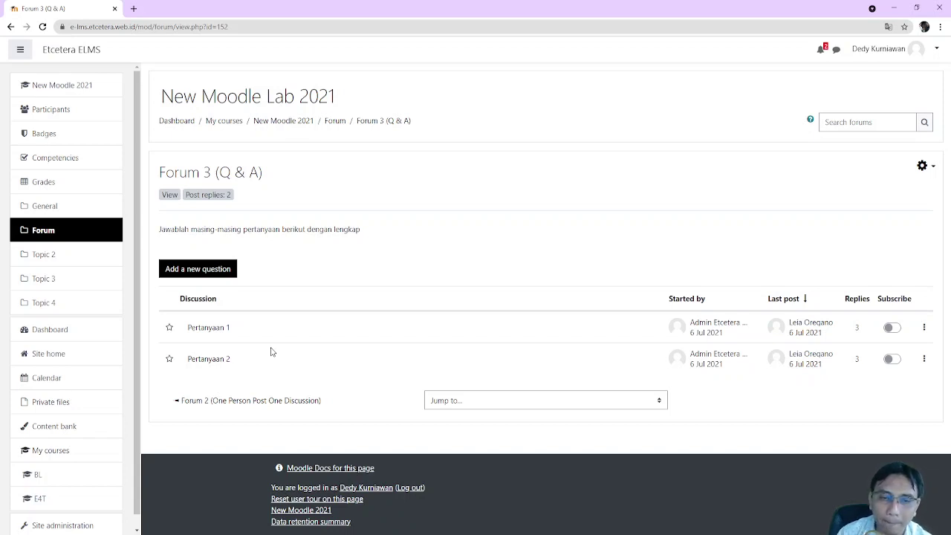
pyautogui.click(213, 331)
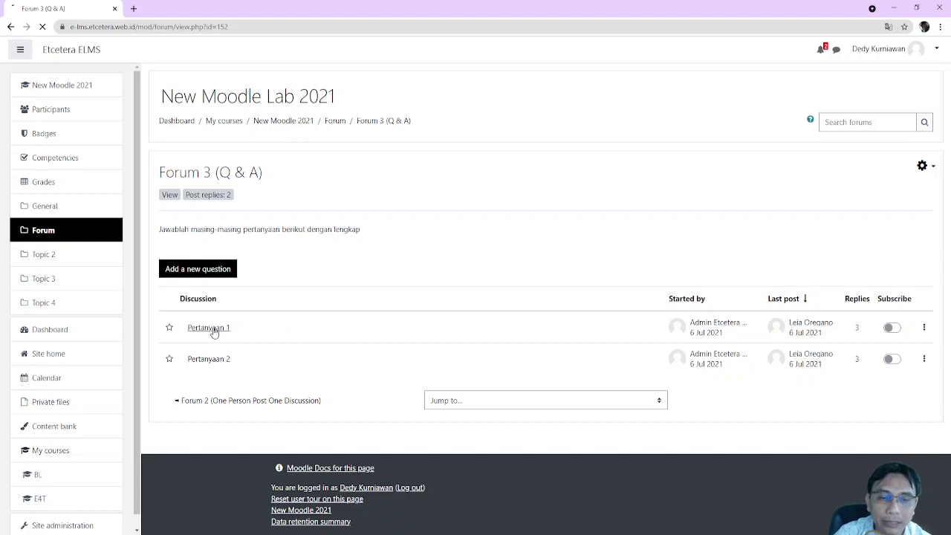
pyautogui.scroll(-3, 284, 341)
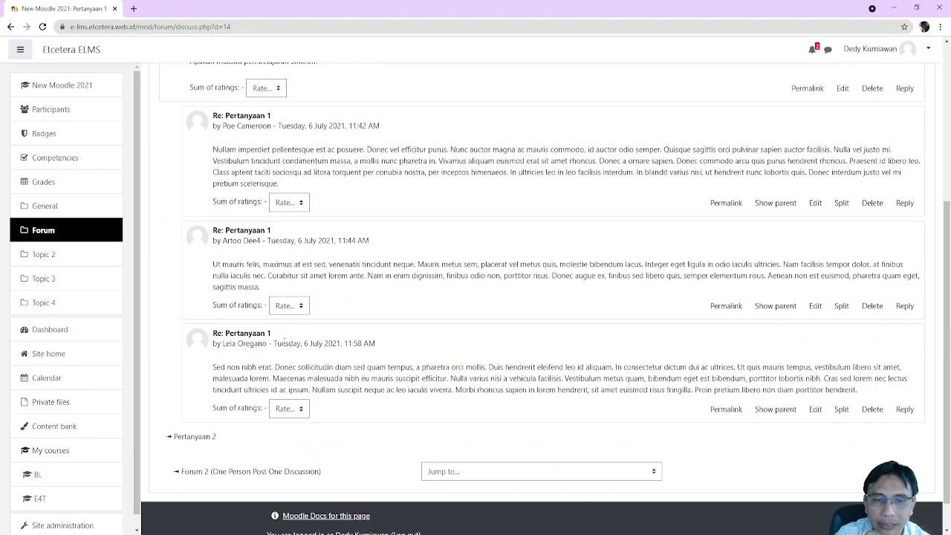
pyautogui.scroll(3, 154, 188)
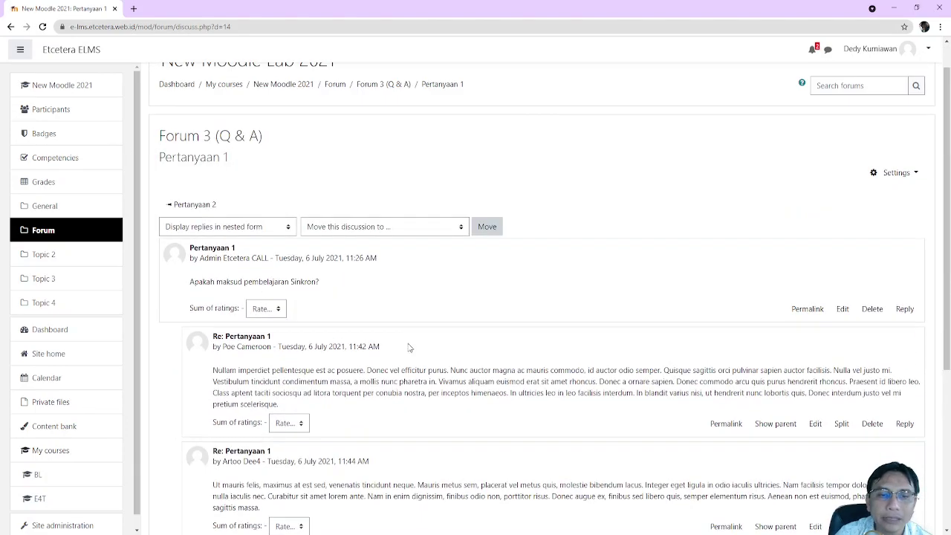
pyautogui.scroll(-5, 407, 347)
pyautogui.scroll(5, 408, 347)
pyautogui.click(10, 26)
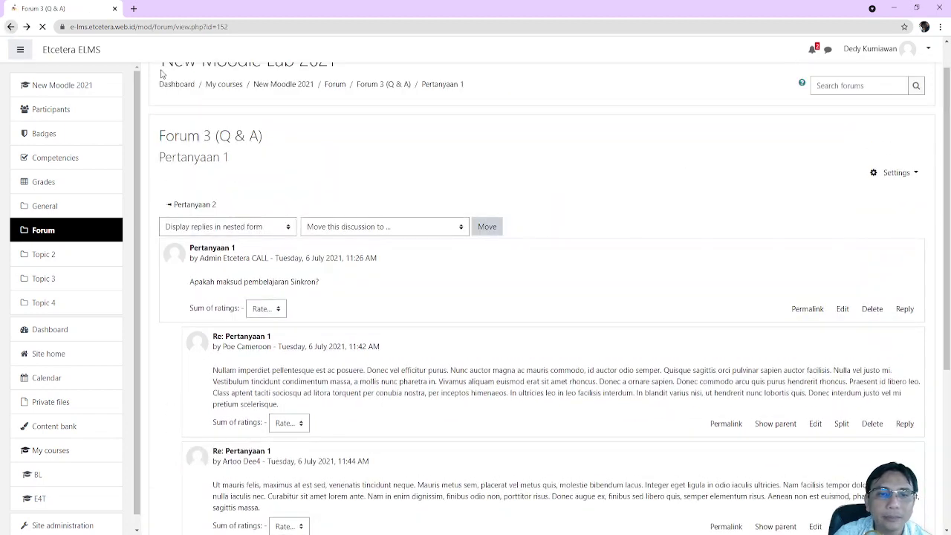
# Read the Pertanyaan 2 discussion, then return to the Forum 3 discussion list
pyautogui.click(200, 363)
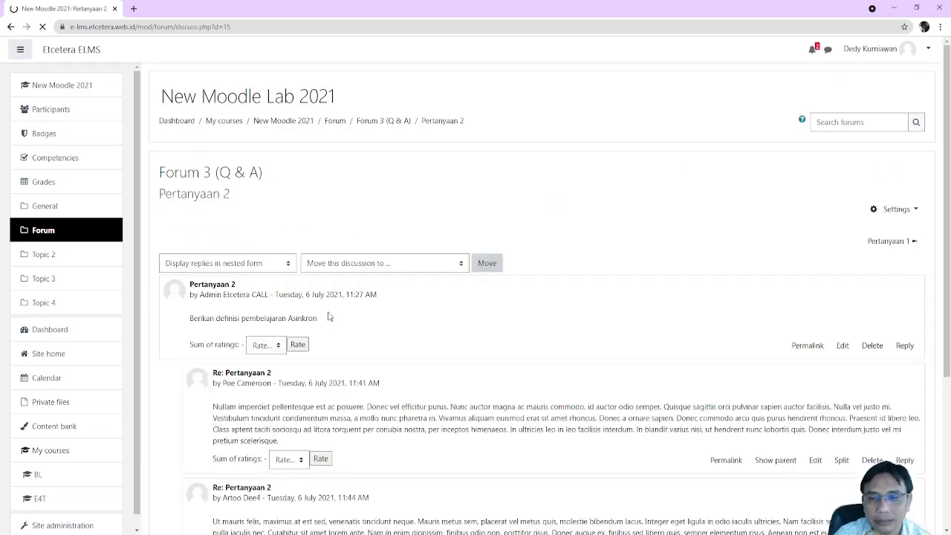
pyautogui.scroll(-3, 329, 317)
pyautogui.scroll(3, 329, 325)
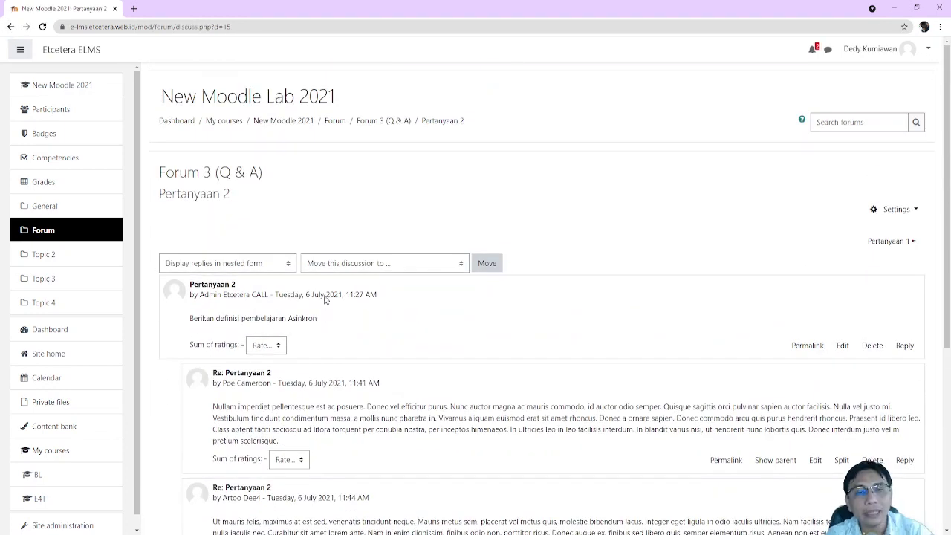
pyautogui.click(383, 121)
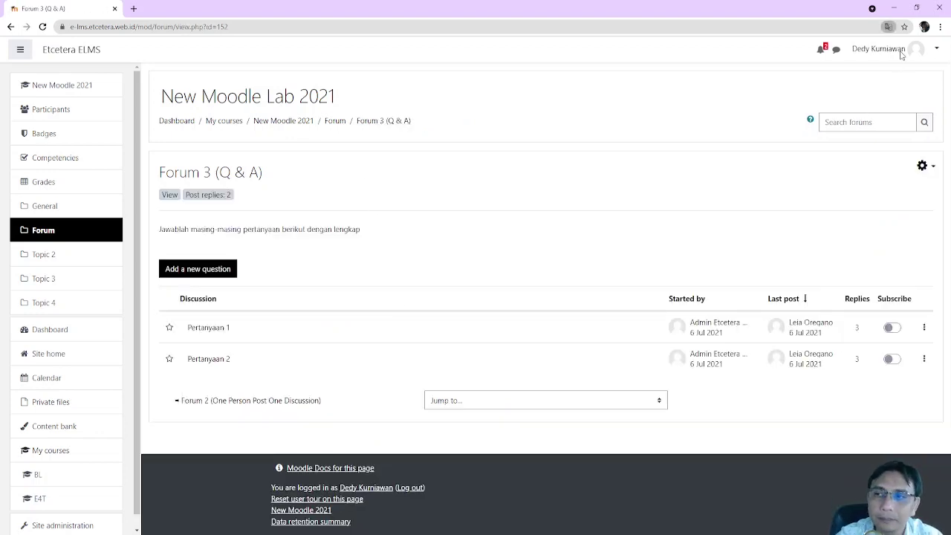
# Return to the course's Forum section and log out of the teacher account
pyautogui.click(335, 122)
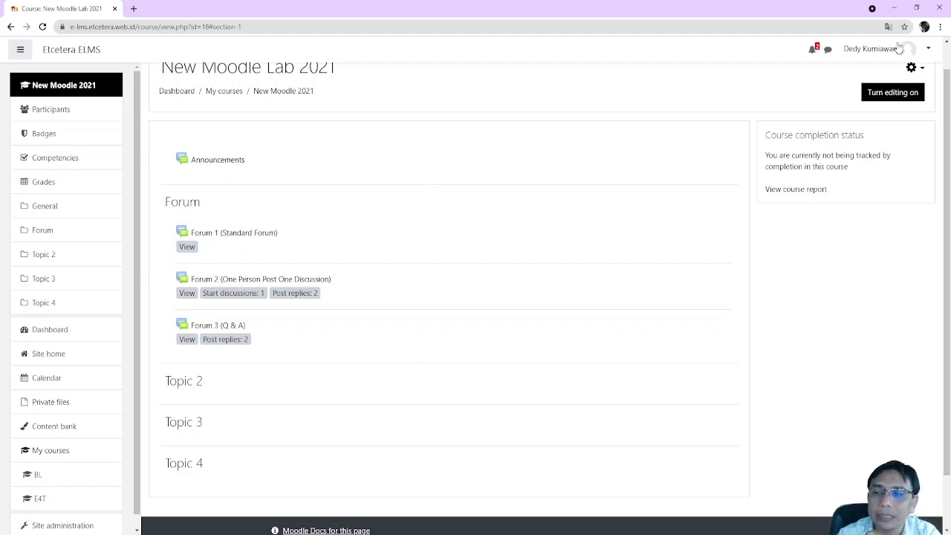
pyautogui.click(922, 52)
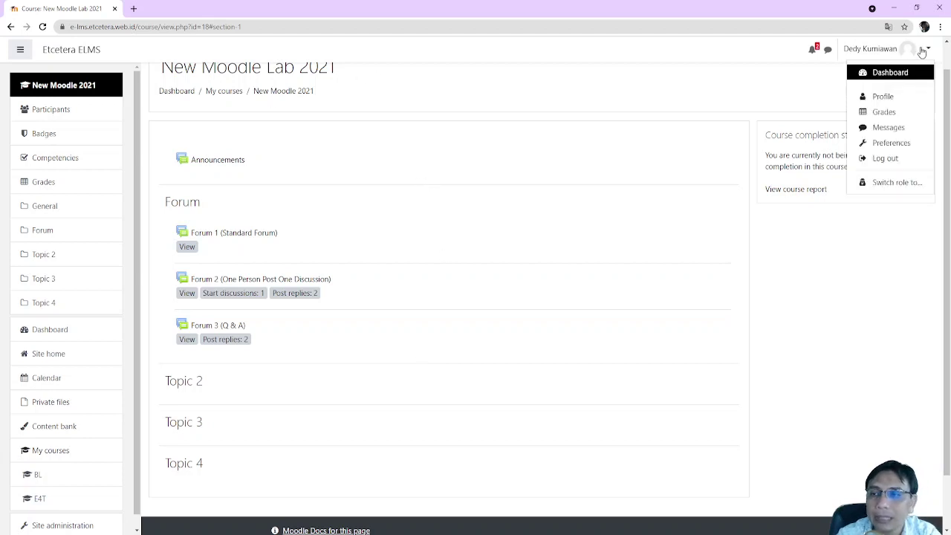
pyautogui.click(888, 159)
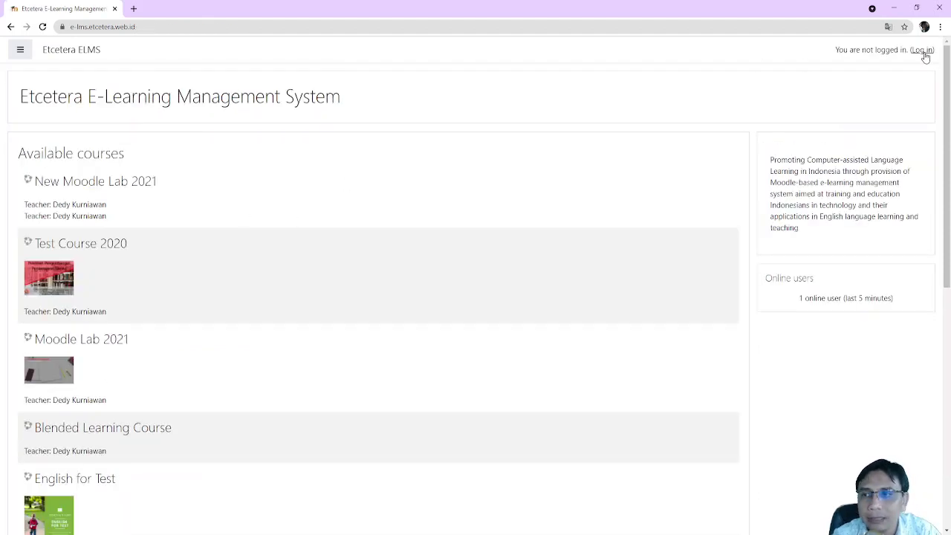
# Log in with the administrator username and password, then go to Site home
pyautogui.click(921, 50)
pyautogui.click(355, 130)
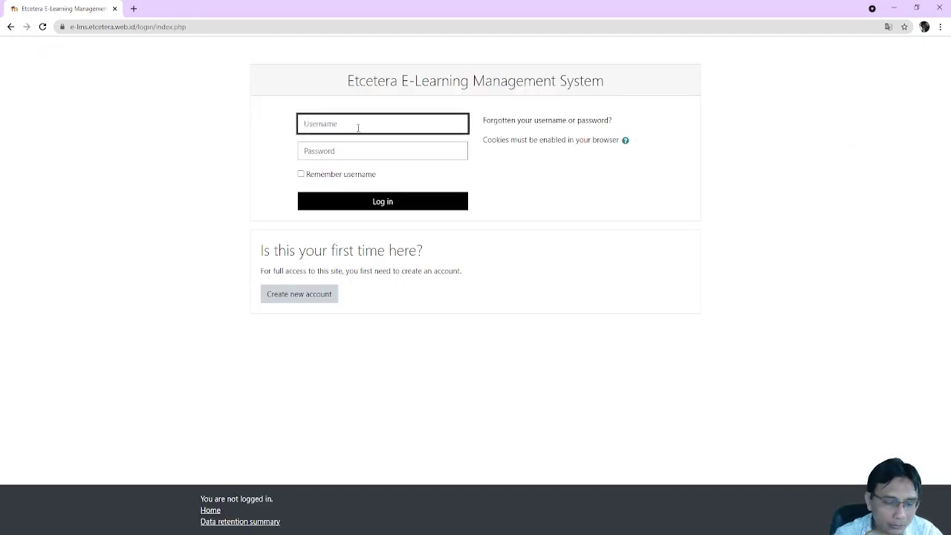
pyautogui.write('admin')
pyautogui.press('Tab')
pyautogui.write('••••••••••••')
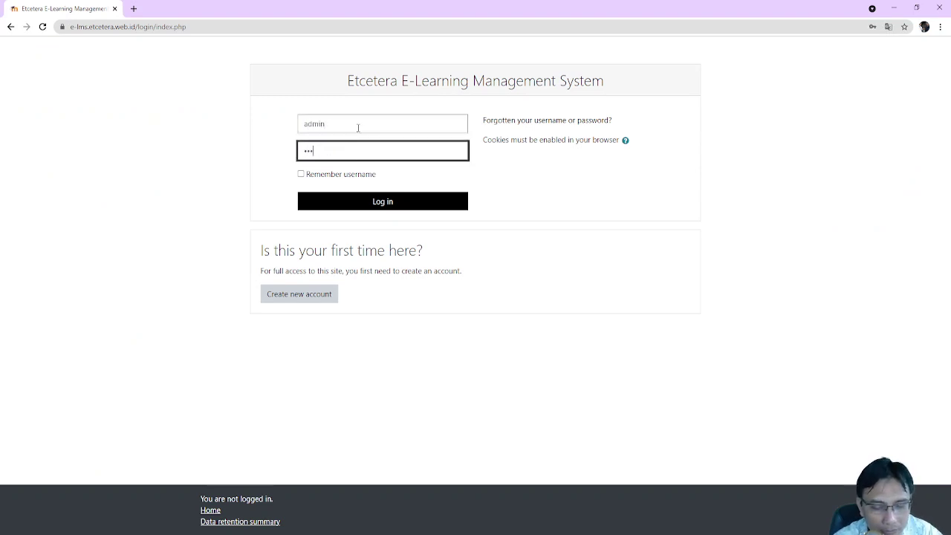
pyautogui.write('•••')
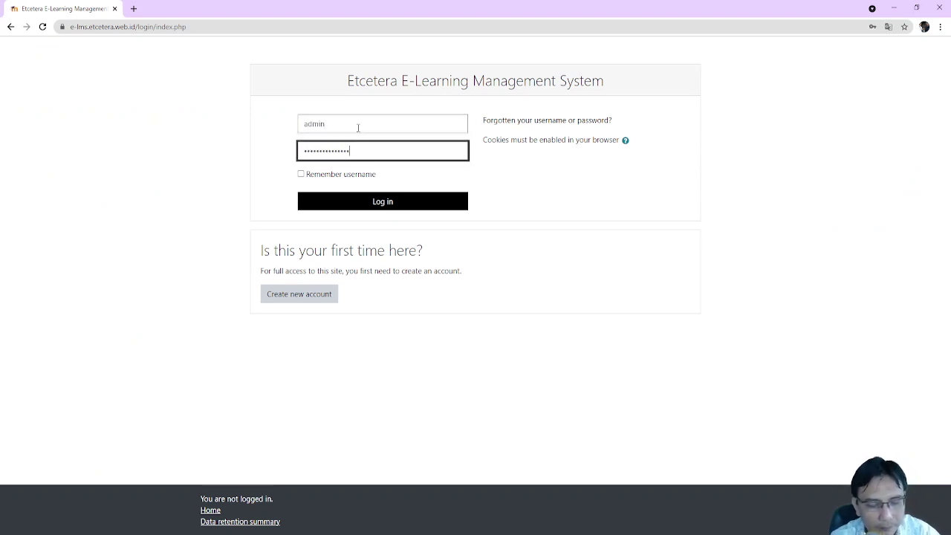
pyautogui.press('Return')
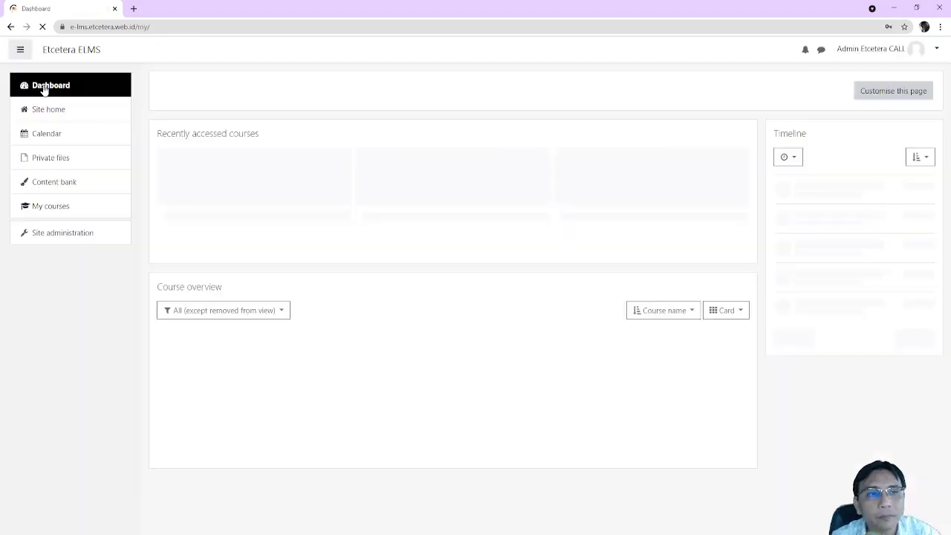
pyautogui.click(36, 117)
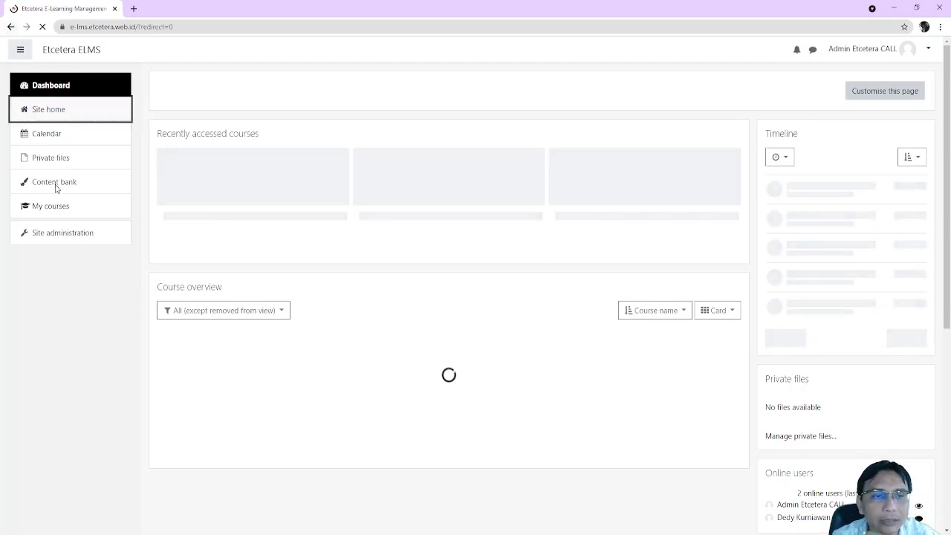
pyautogui.scroll(-2, 223, 364)
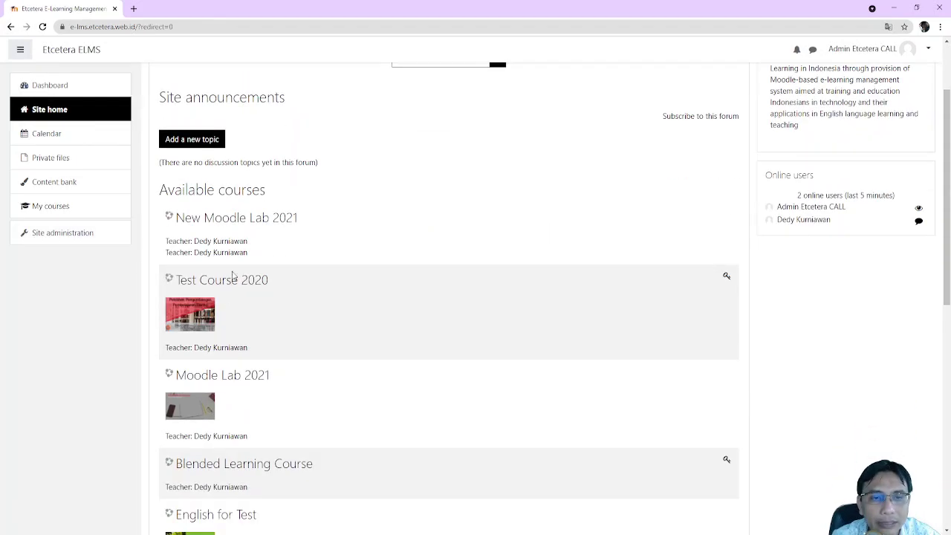
# Open the New Moodle Lab 2021 course from Site home's Available courses list
pyautogui.click(230, 219)
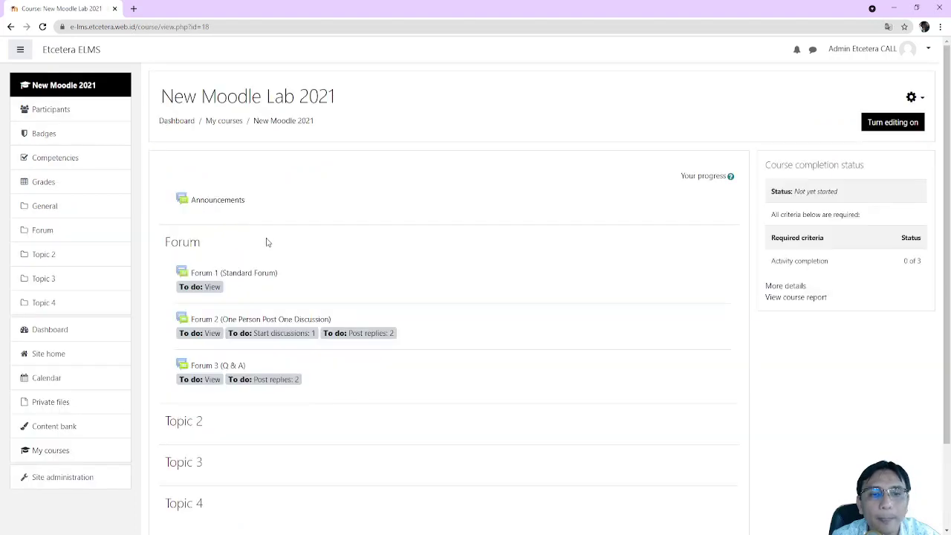
pyautogui.scroll(-2, 272, 244)
pyautogui.scroll(1, 272, 245)
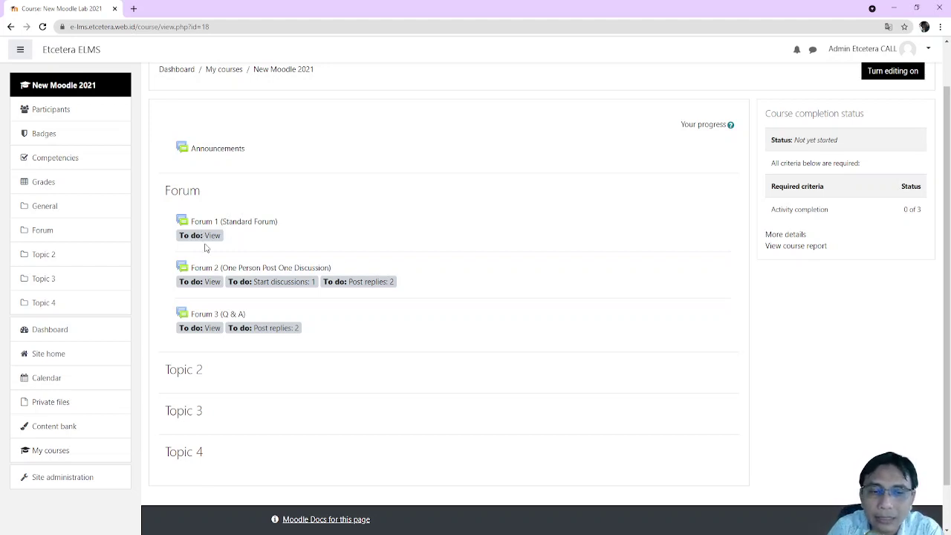
# Post a Forum 1 topic titled 'Paertanyaan 1' with the message 'Pertanyaan'
pyautogui.click(223, 223)
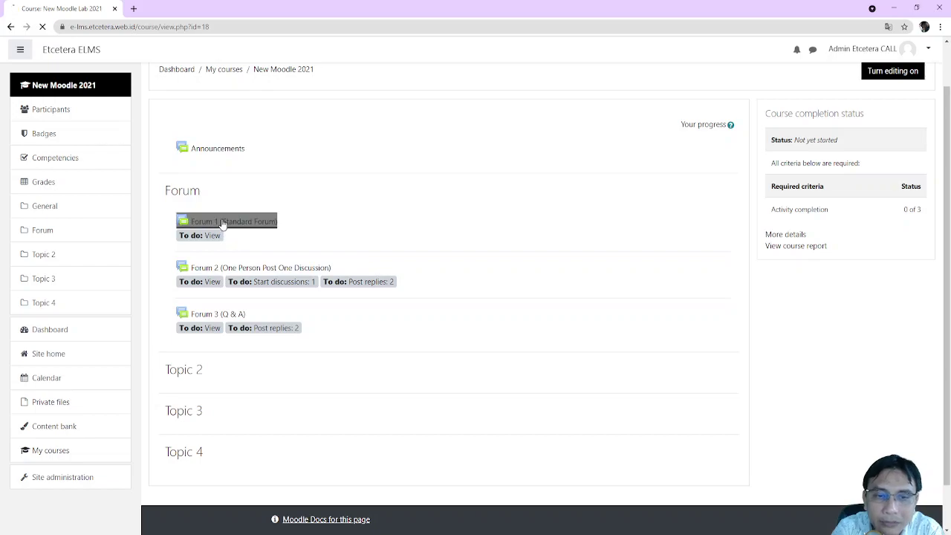
pyautogui.scroll(-6, 329, 297)
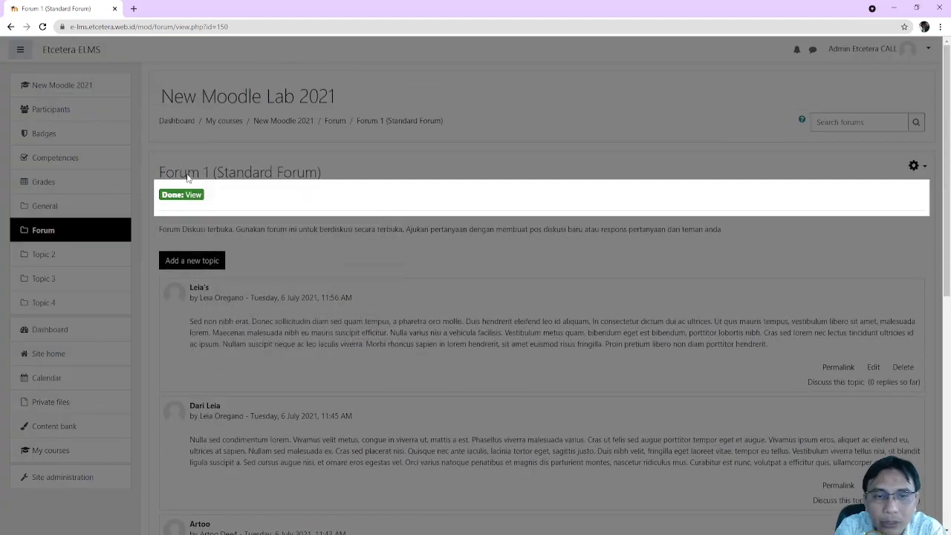
pyautogui.click(390, 239)
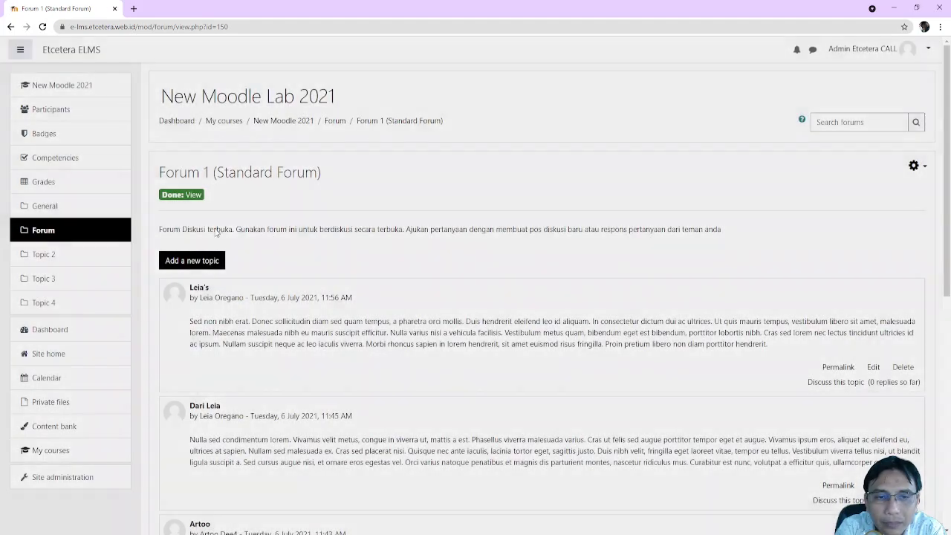
pyautogui.click(194, 261)
pyautogui.click(411, 296)
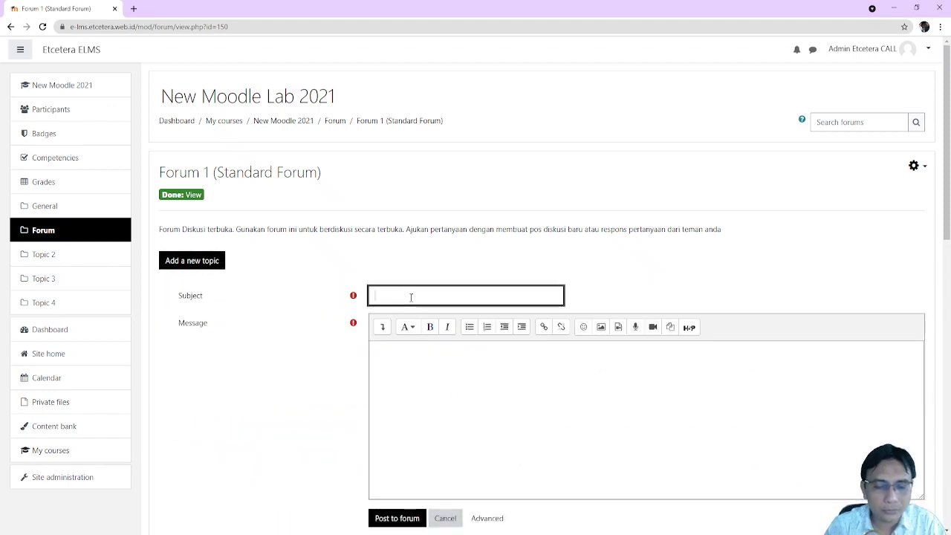
pyautogui.write('P')
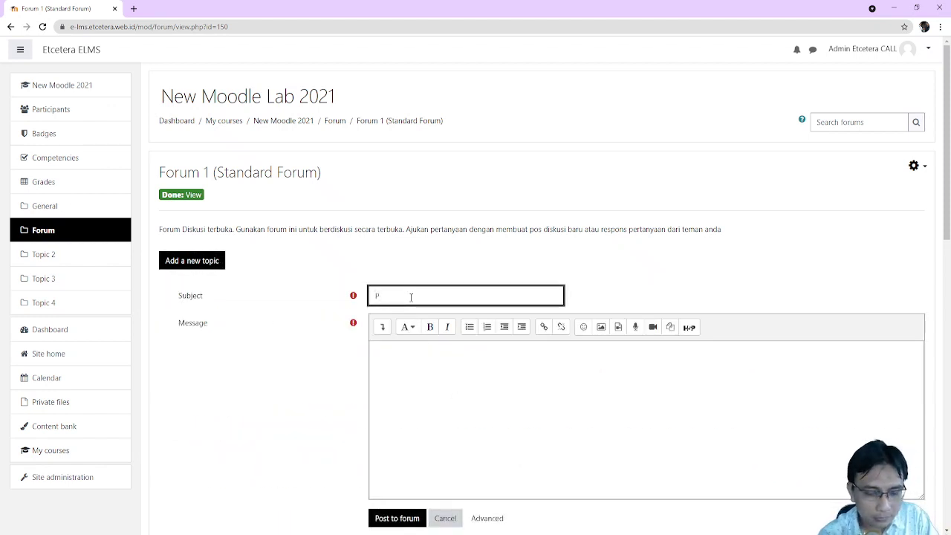
pyautogui.write('aertanyaan 1')
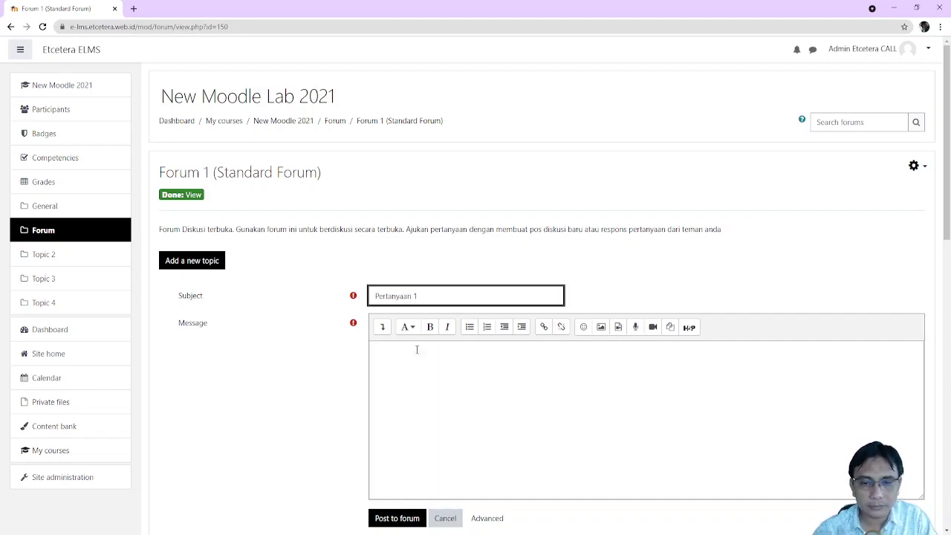
pyautogui.click(459, 376)
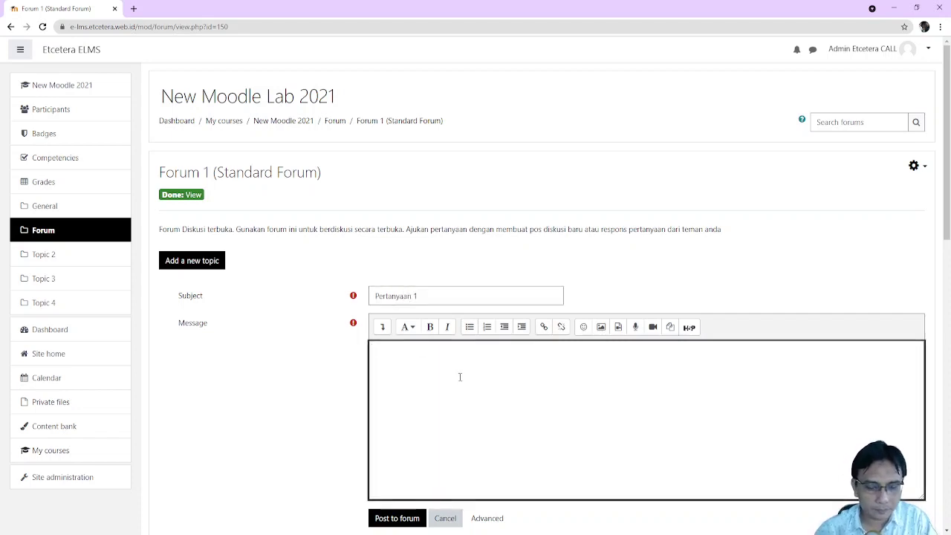
pyautogui.write('Perta')
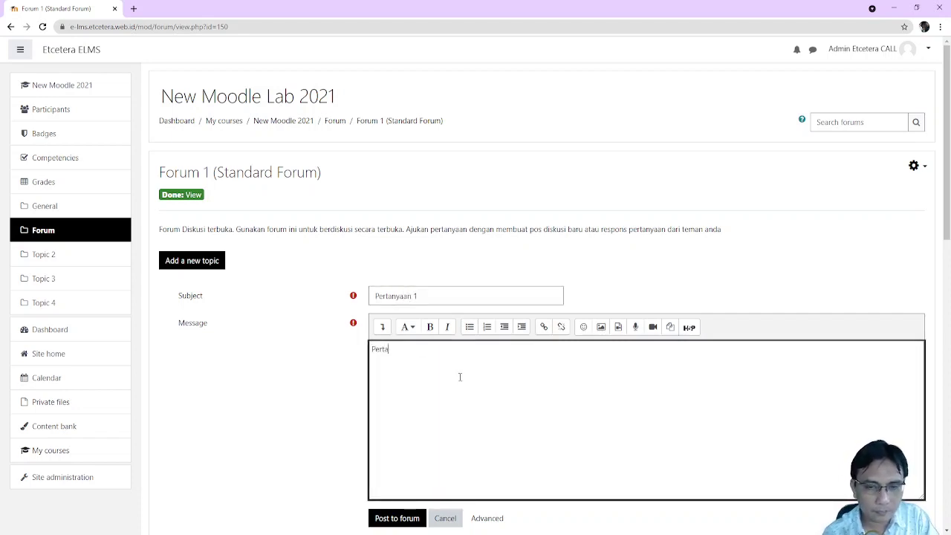
pyautogui.write('nyaan')
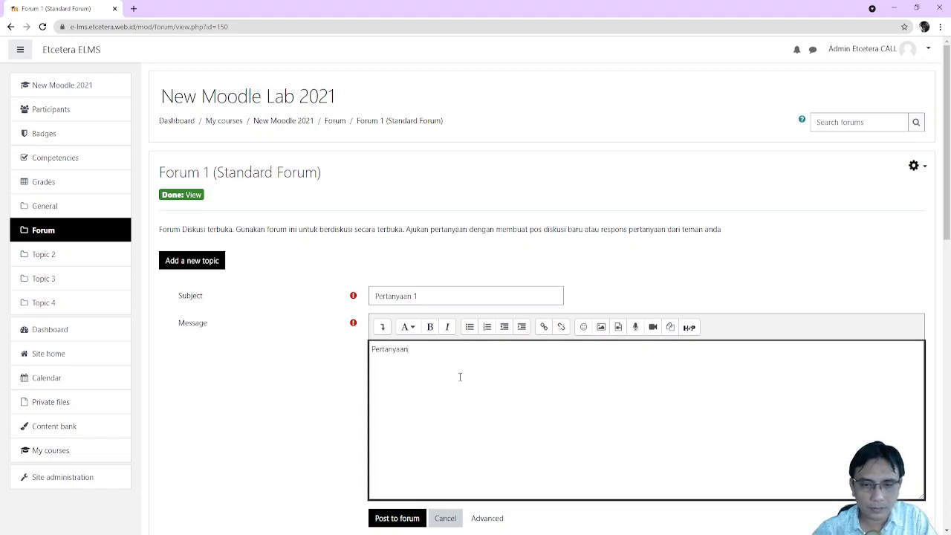
pyautogui.moveTo(451, 362); pyautogui.dragTo(372, 349)
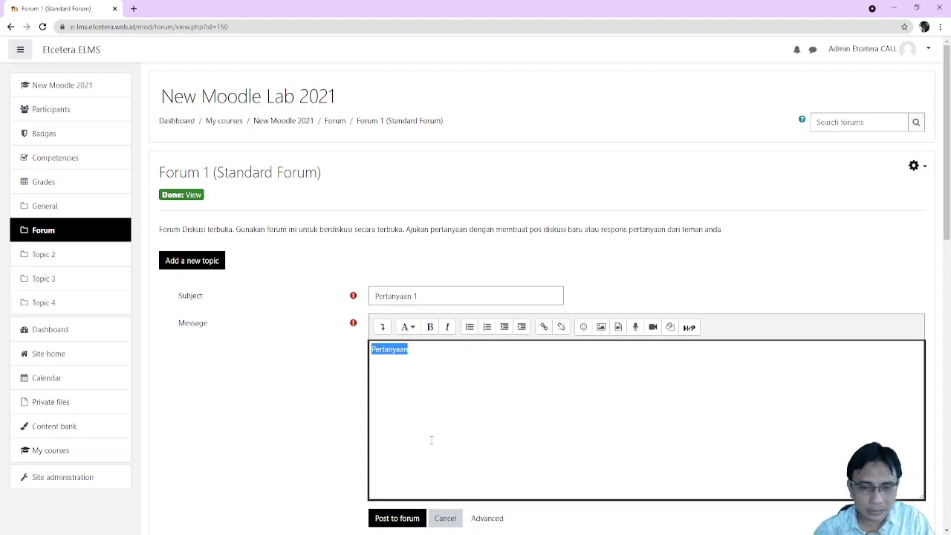
pyautogui.click(407, 523)
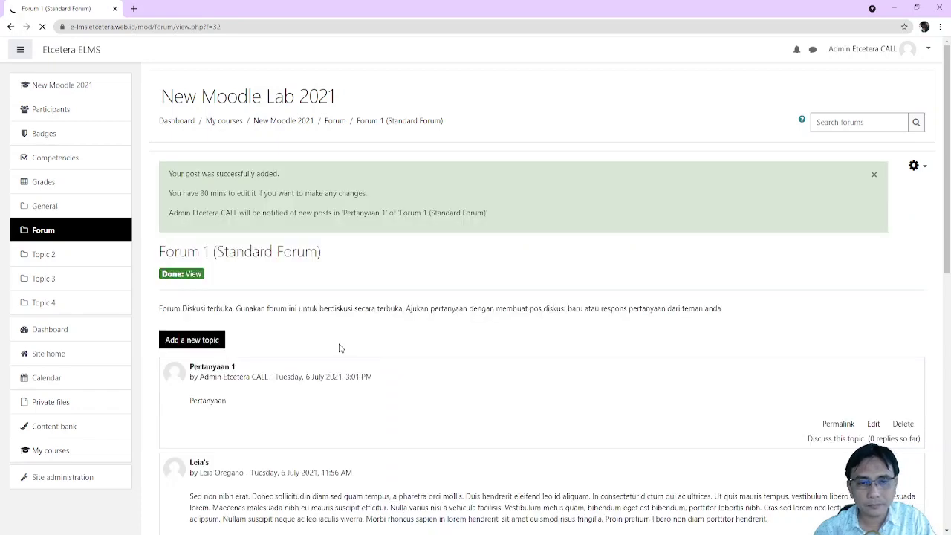
# Post a second Forum 1 topic 'Pertanyaan 2' with the message 'Pertanyaan'
pyautogui.scroll(-2, 339, 346)
pyautogui.click(212, 187)
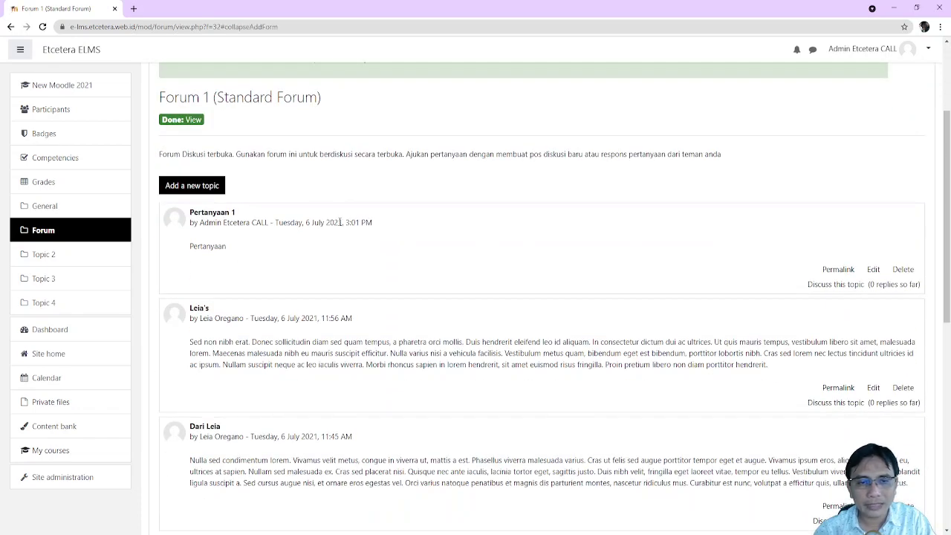
pyautogui.click(184, 186)
pyautogui.click(410, 228)
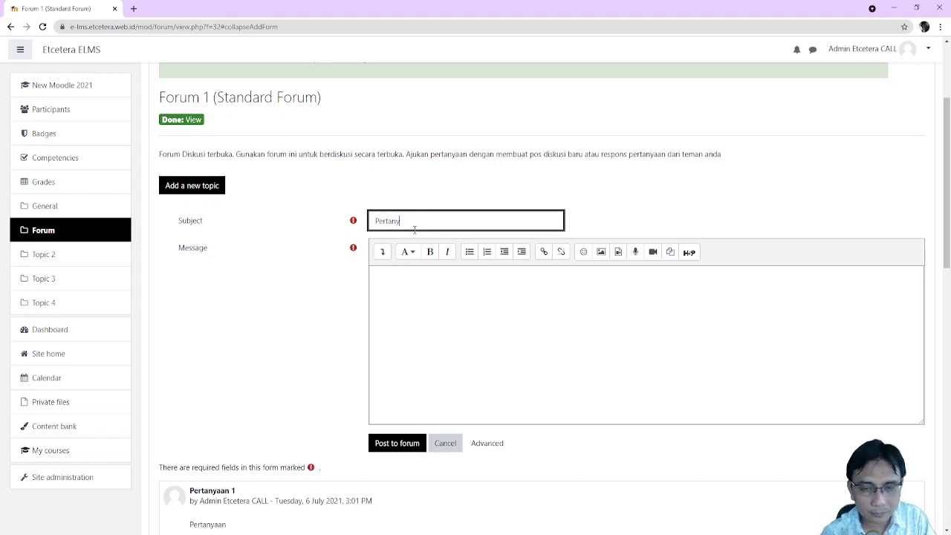
pyautogui.write('Pertanyaan 2')
pyautogui.click(537, 348)
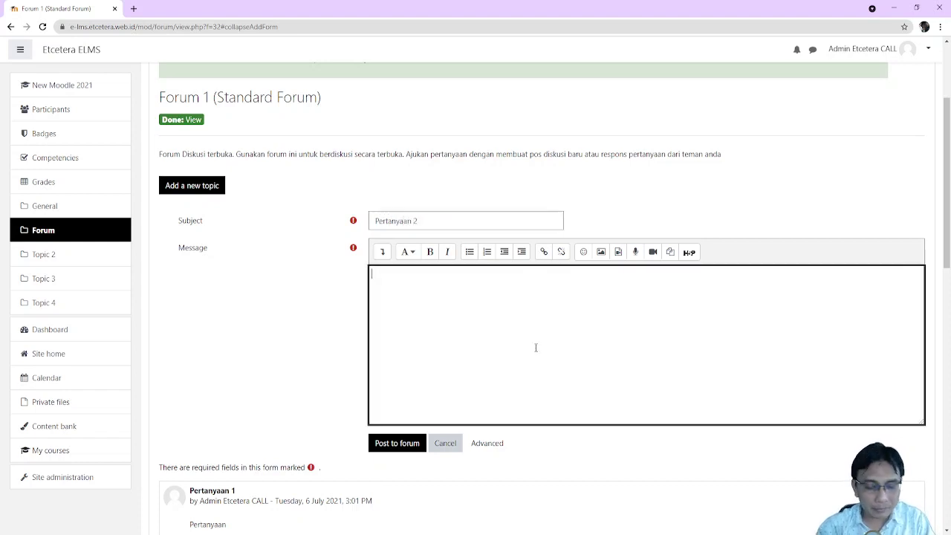
pyautogui.write('Pertanyaan')
pyautogui.click(398, 444)
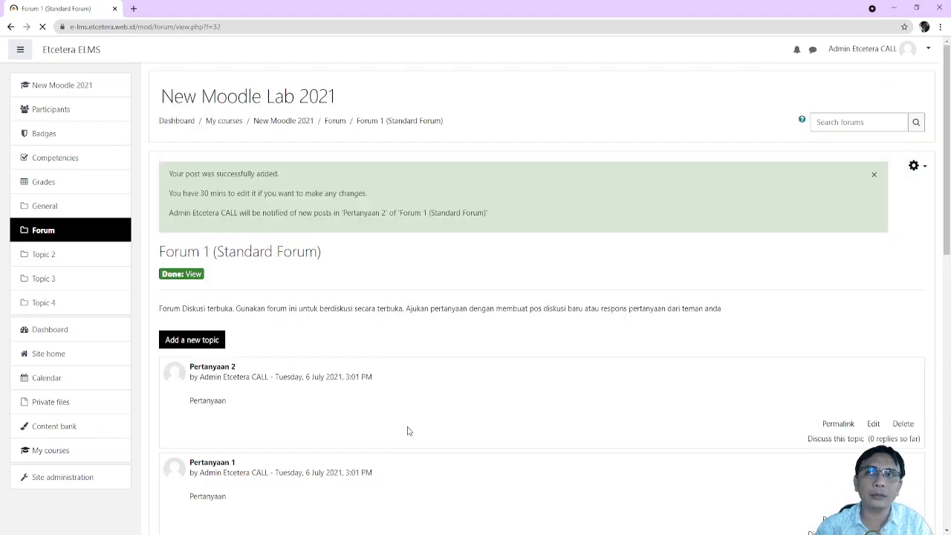
# Open the student's Forum 1 discussion and start a reply beginning with 'M'
pyautogui.scroll(-5, 408, 430)
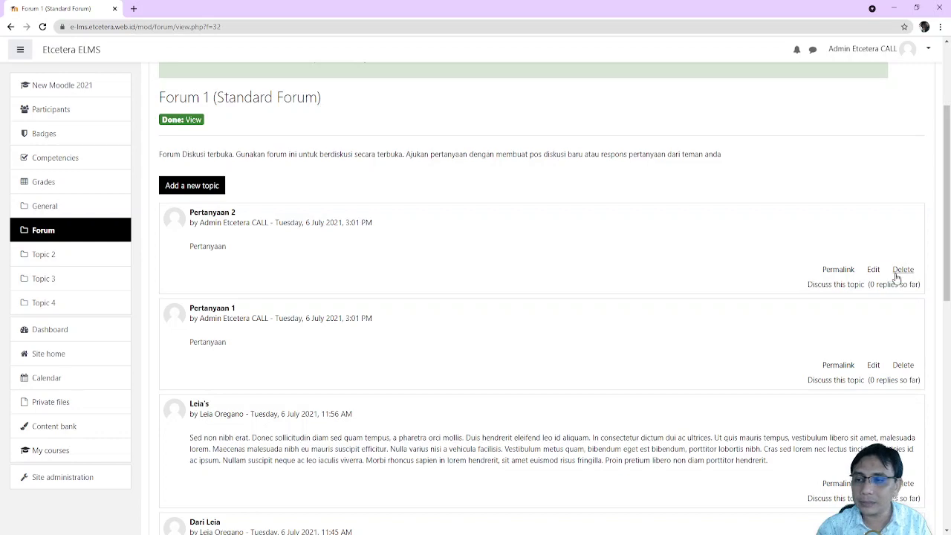
pyautogui.scroll(-2, 908, 419)
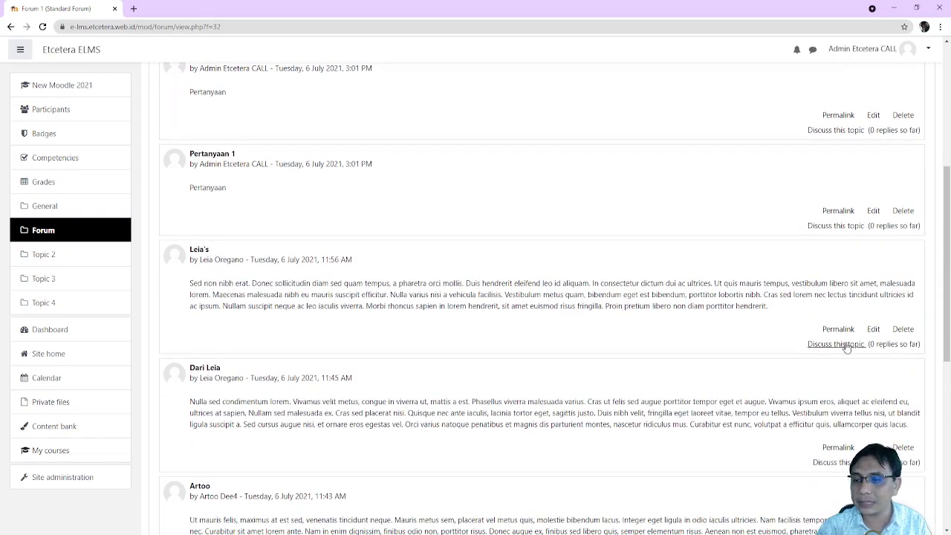
pyautogui.scroll(-2, 317, 220)
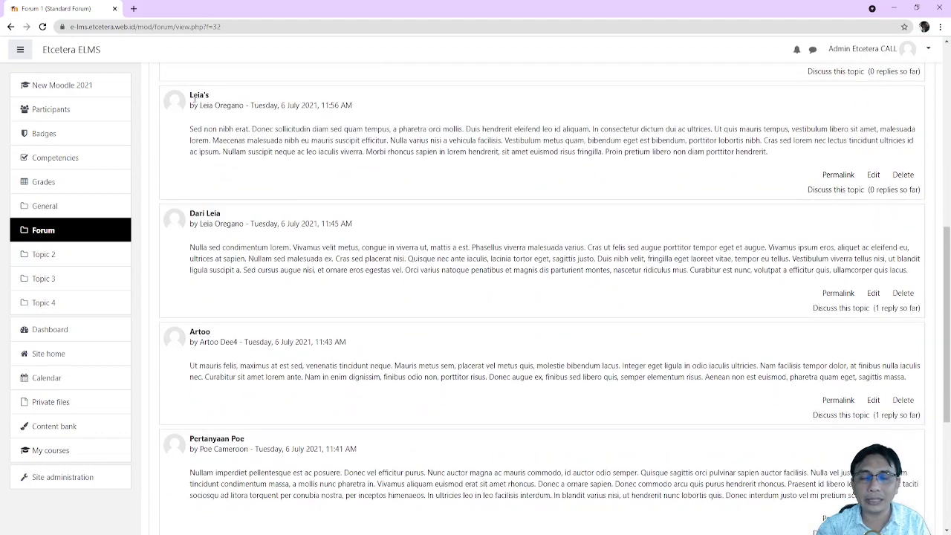
pyautogui.click(847, 190)
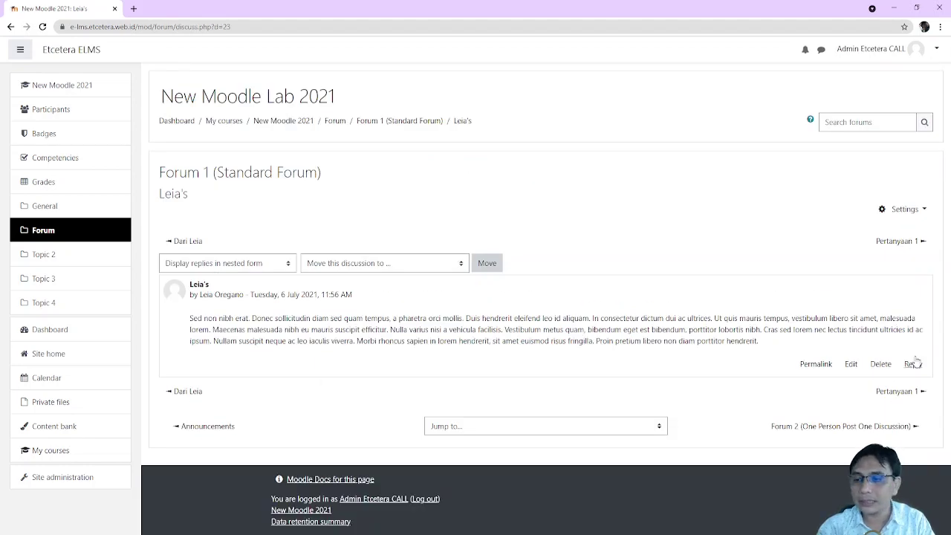
pyautogui.click(913, 367)
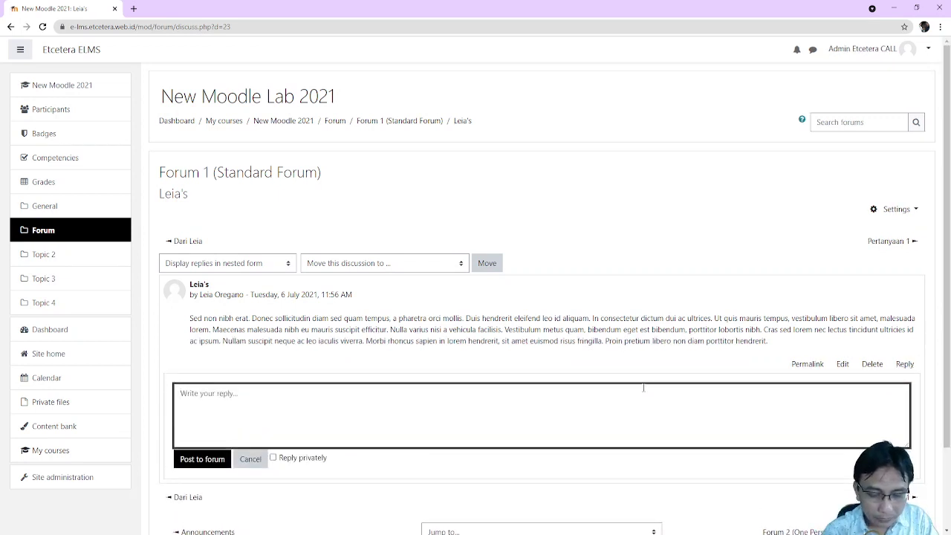
pyautogui.write('Menurut saya ...')
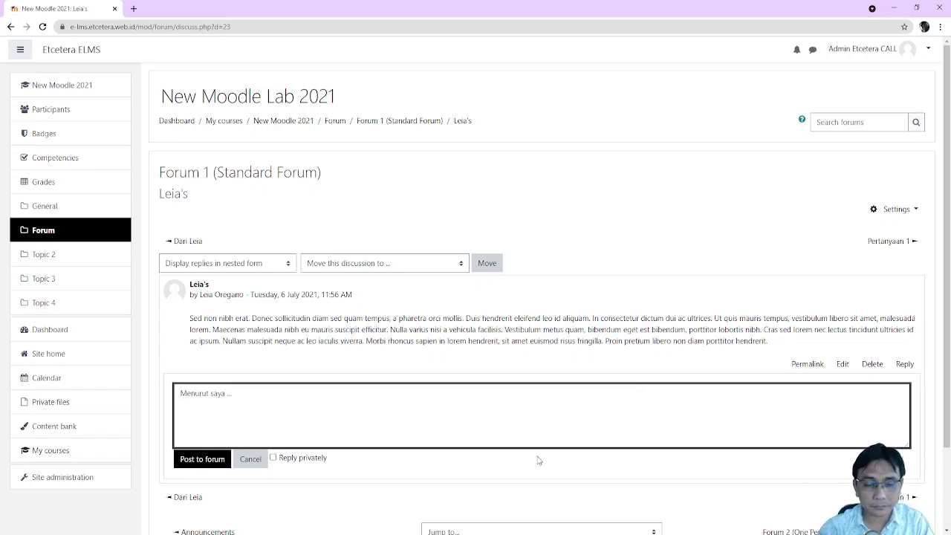
# Post the reply to the discussion and return to the New Moodle 2021 course page
pyautogui.click(201, 464)
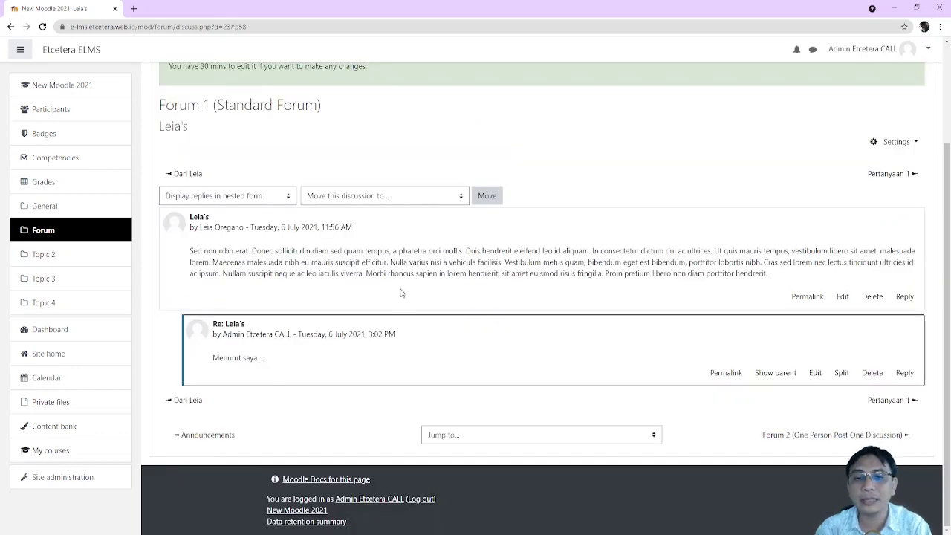
pyautogui.scroll(3, 357, 137)
pyautogui.click(336, 120)
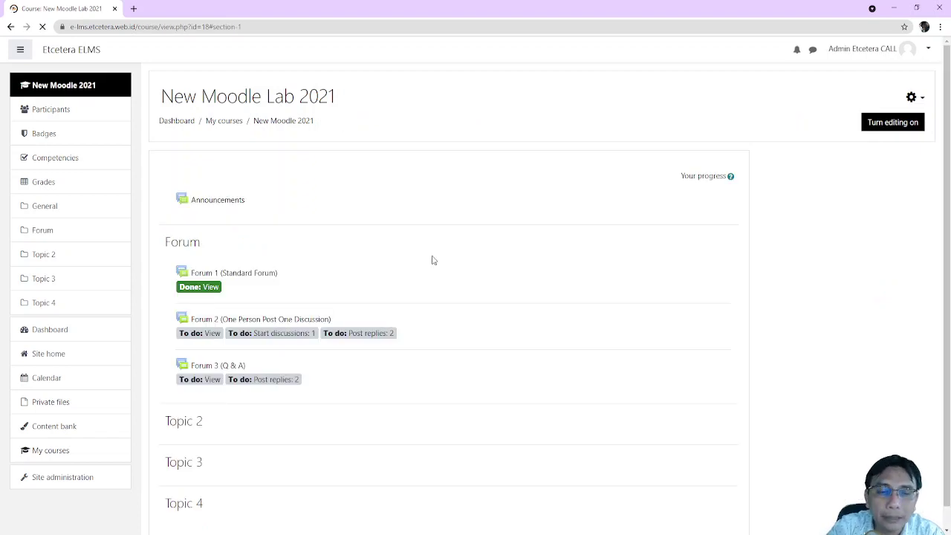
# Look over Forum 2's two numbered questions, then go to the course Participants list
pyautogui.scroll(-1, 435, 256)
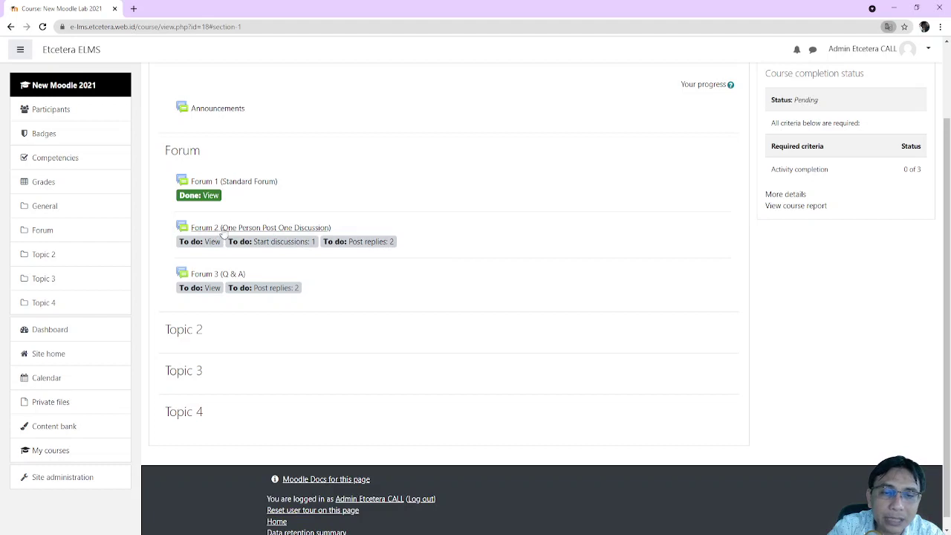
pyautogui.click(279, 229)
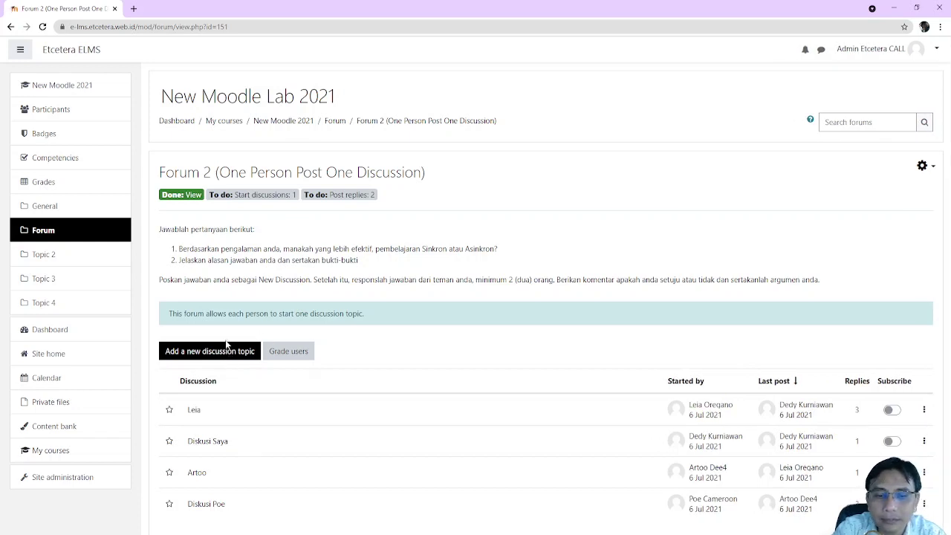
pyautogui.moveTo(359, 260); pyautogui.dragTo(168, 251)
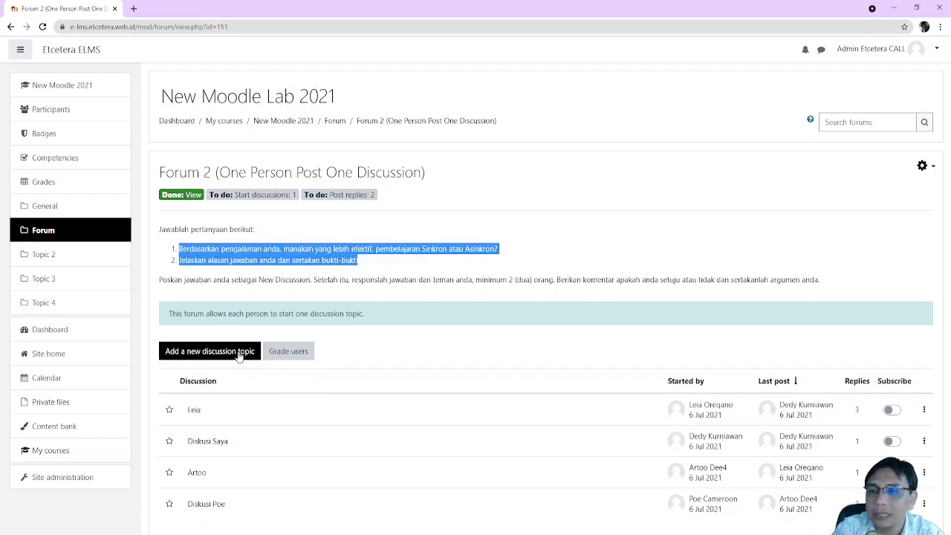
pyautogui.click(60, 111)
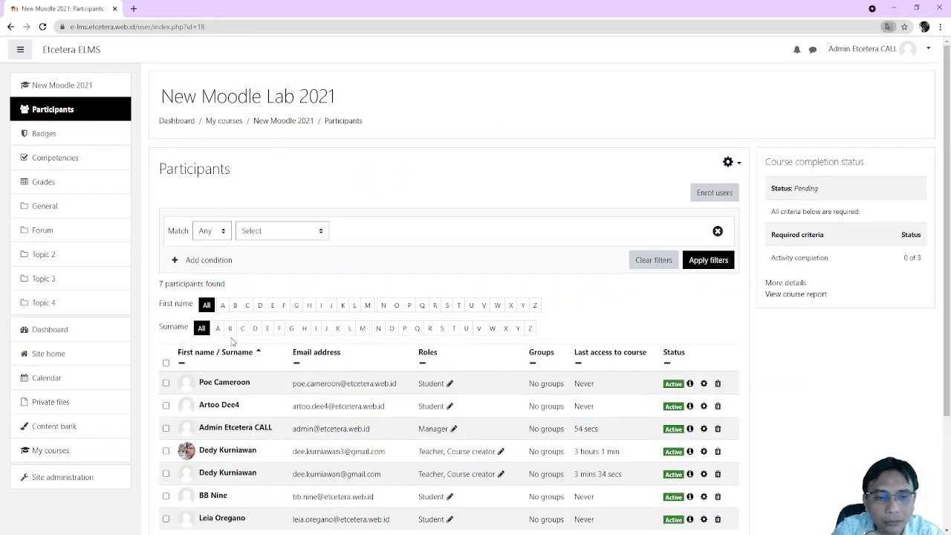
# Log in as a student participant and open Forum 1 (Standard Forum)
pyautogui.scroll(-2, 232, 340)
pyautogui.click(216, 345)
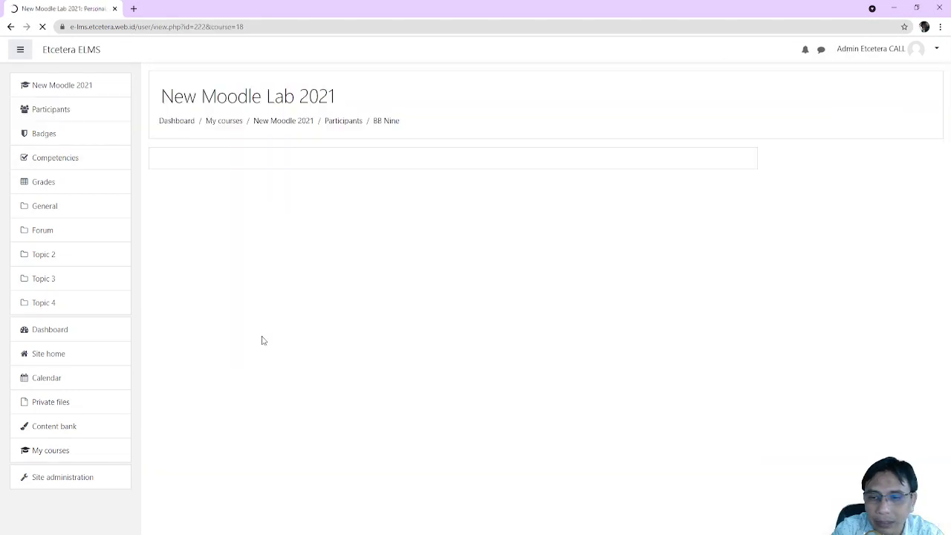
pyautogui.scroll(-5, 372, 338)
pyautogui.click(478, 203)
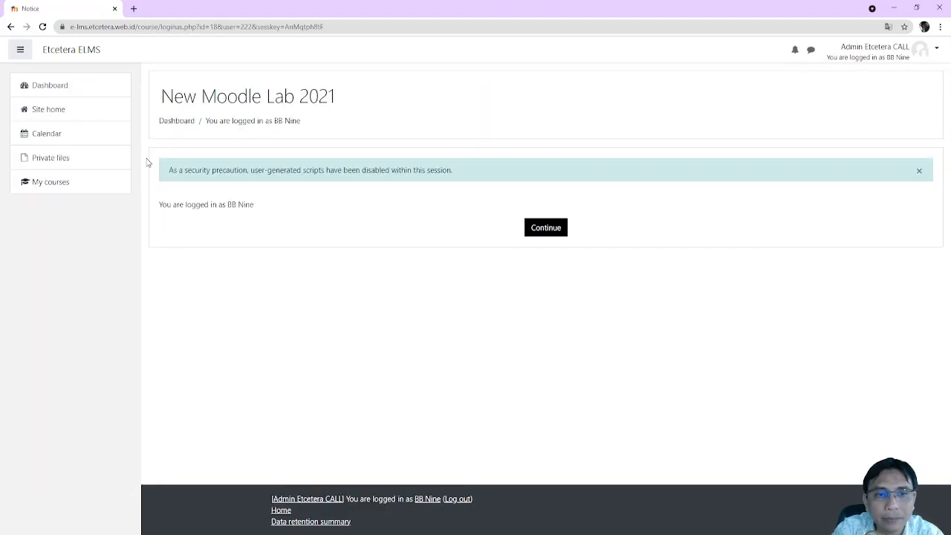
pyautogui.click(540, 236)
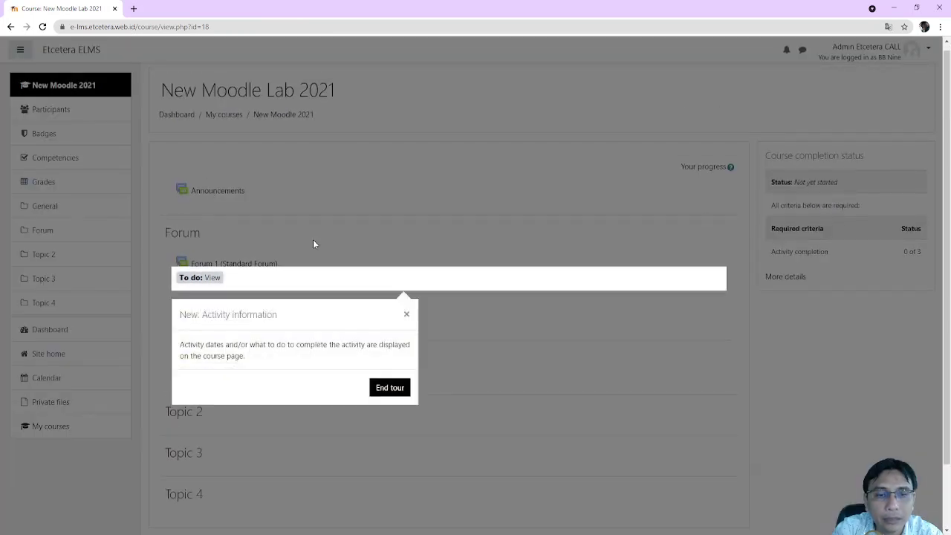
pyautogui.click(313, 244)
pyautogui.click(197, 264)
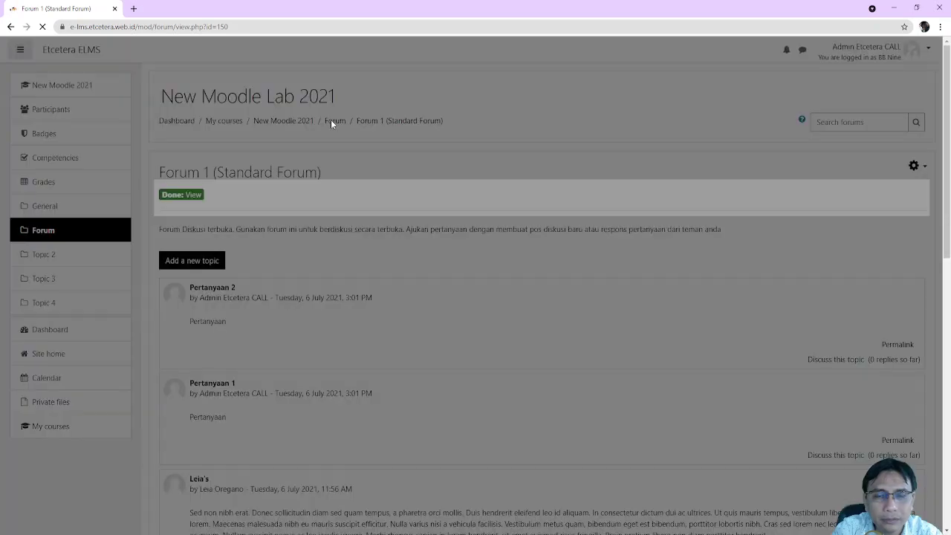
# As the student, open Forum 2's new discussion form and focus the Subject field
pyautogui.click(334, 121)
pyautogui.click(334, 121)
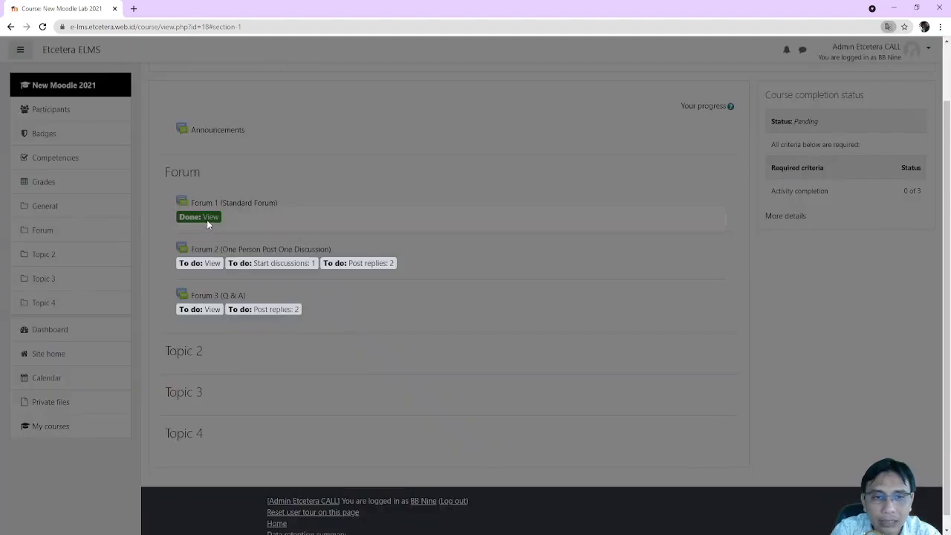
pyautogui.click(405, 314)
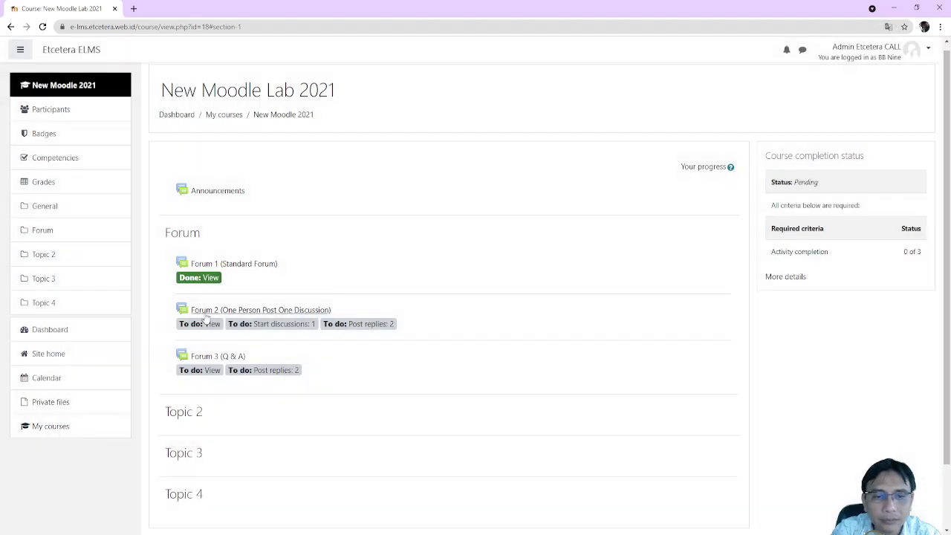
pyautogui.click(207, 311)
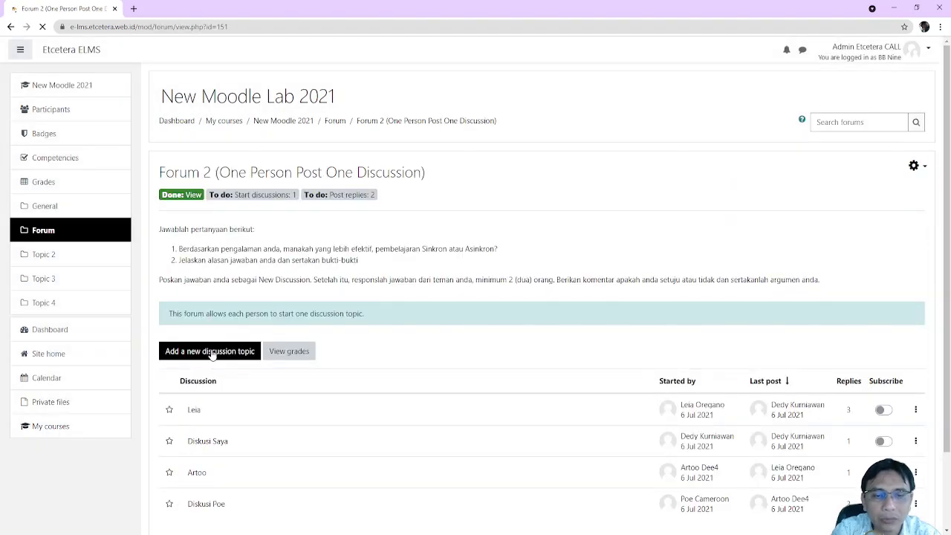
pyautogui.click(212, 352)
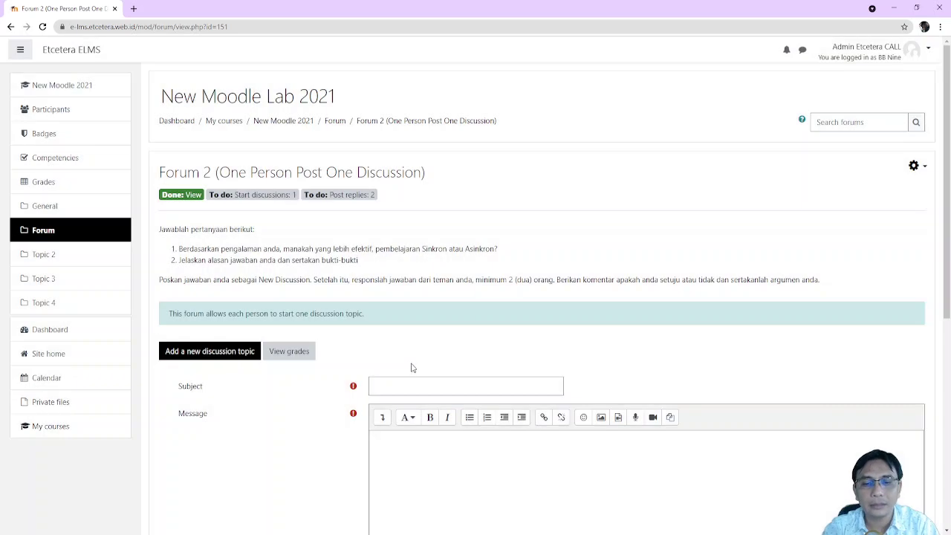
pyautogui.click(417, 387)
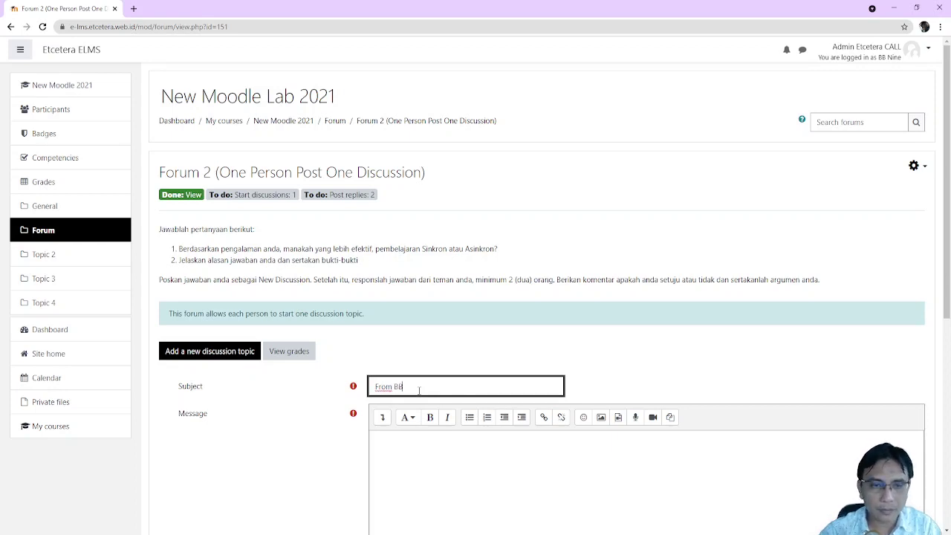
# Search 'lipsum' in a new tab and open the lipsum.com generator
pyautogui.click(132, 7)
pyautogui.write('l')
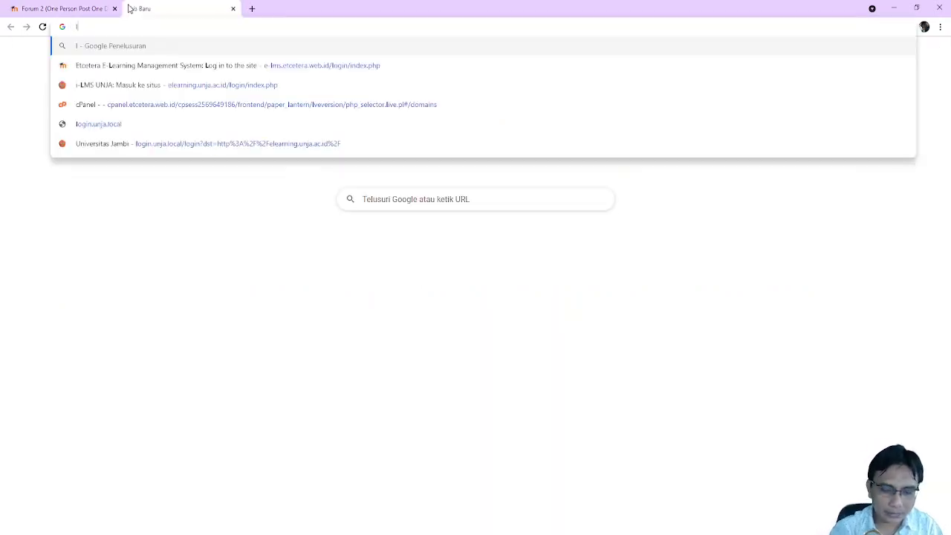
pyautogui.write('ipsum')
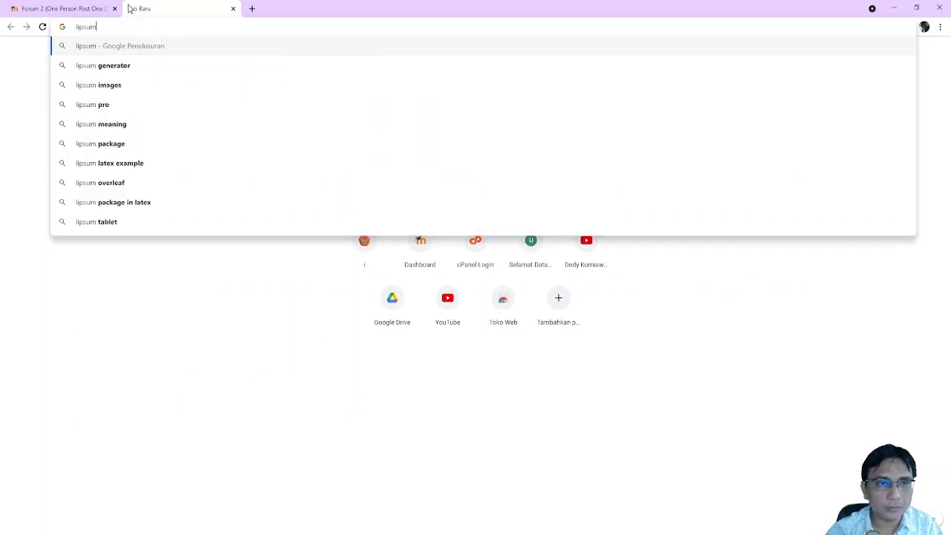
pyautogui.press('Return')
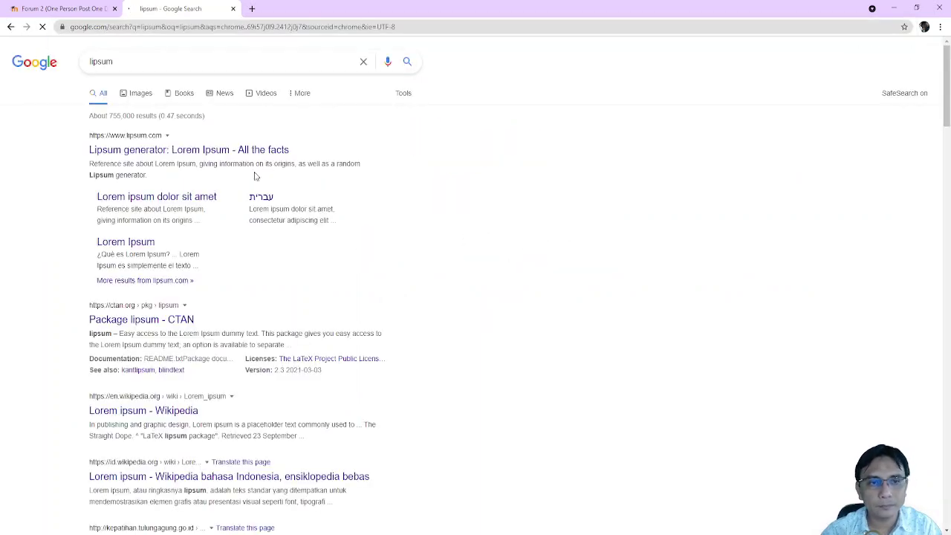
pyautogui.click(161, 151)
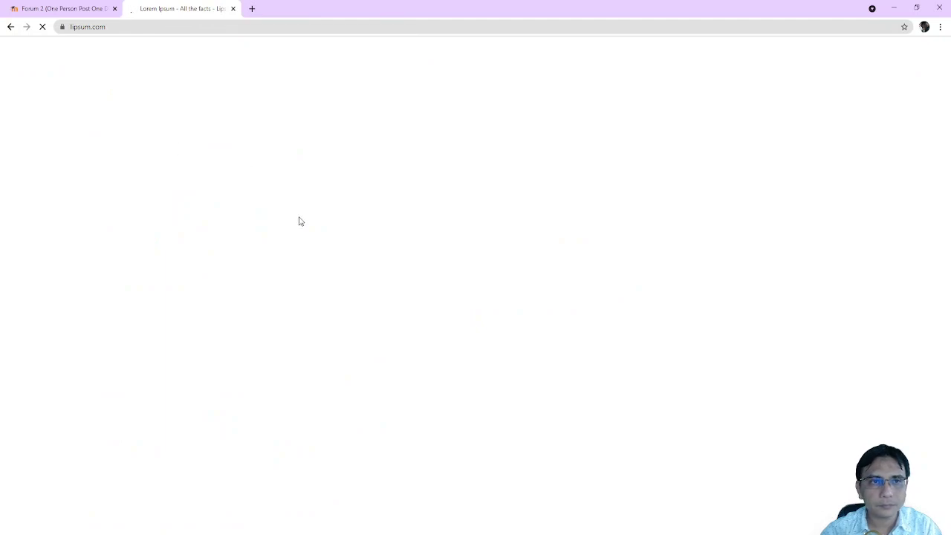
pyautogui.click(80, 7)
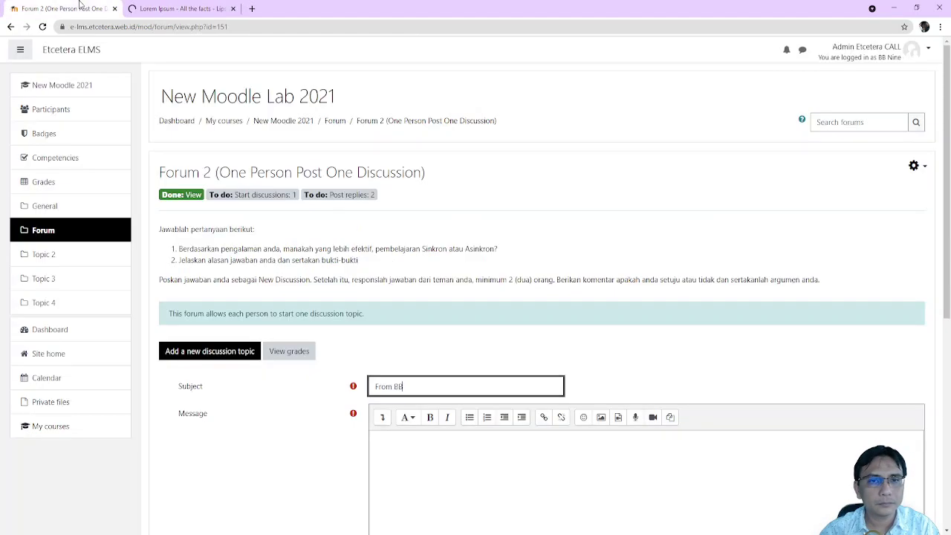
pyautogui.click(178, 8)
pyautogui.scroll(-1, 389, 263)
pyautogui.scroll(-1, 388, 252)
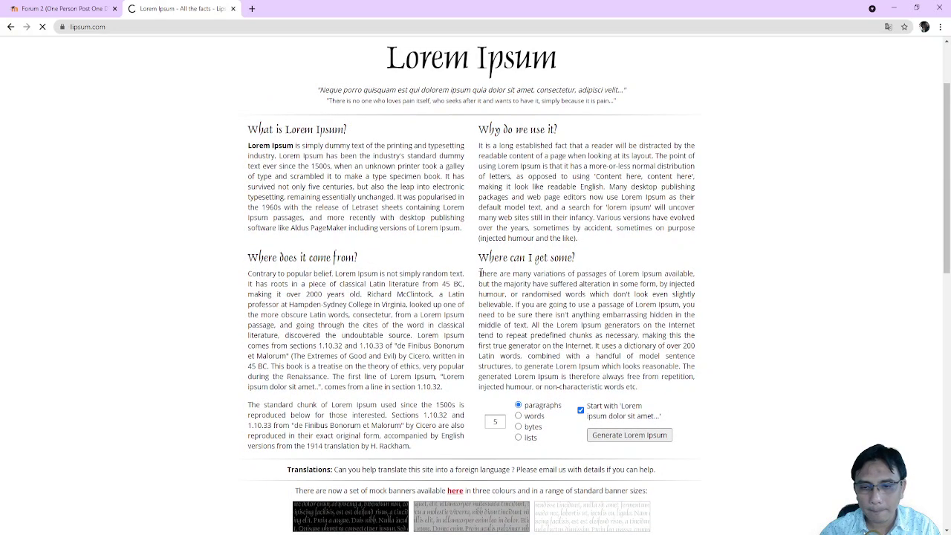
# Generate five Lorem Ipsum paragraphs, copy the fourth, and return to the Moodle tab
pyautogui.click(611, 440)
pyautogui.scroll(-1, 319, 344)
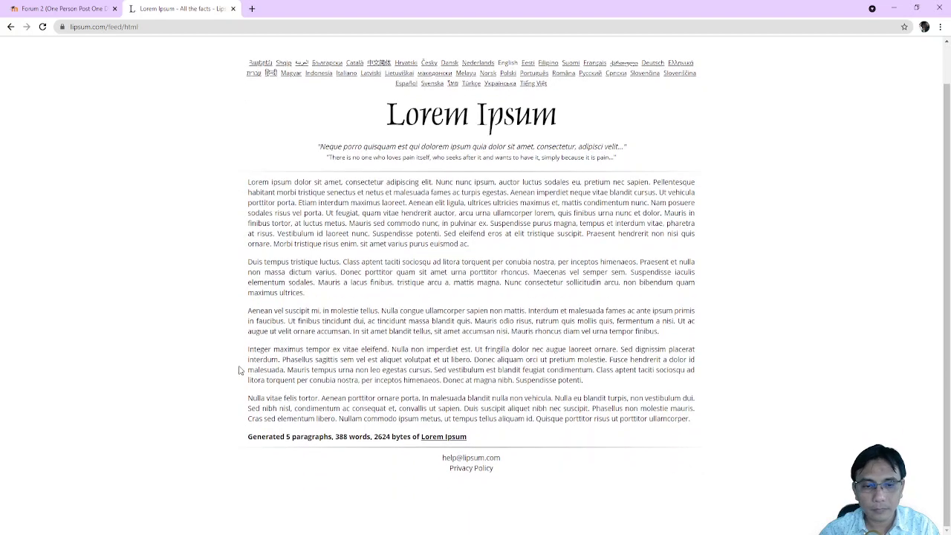
pyautogui.moveTo(249, 349); pyautogui.dragTo(608, 382)
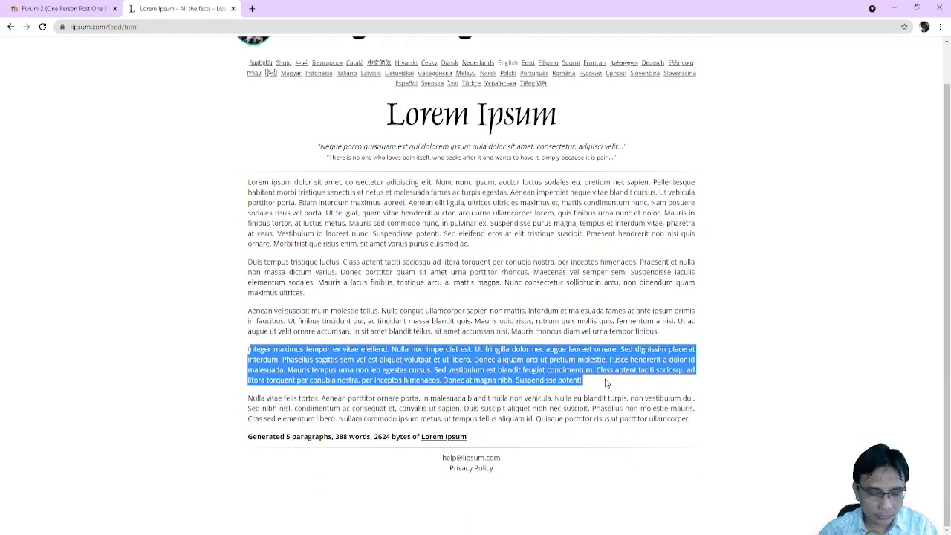
pyautogui.hotkey('ctrl', '1')
pyautogui.click(469, 453)
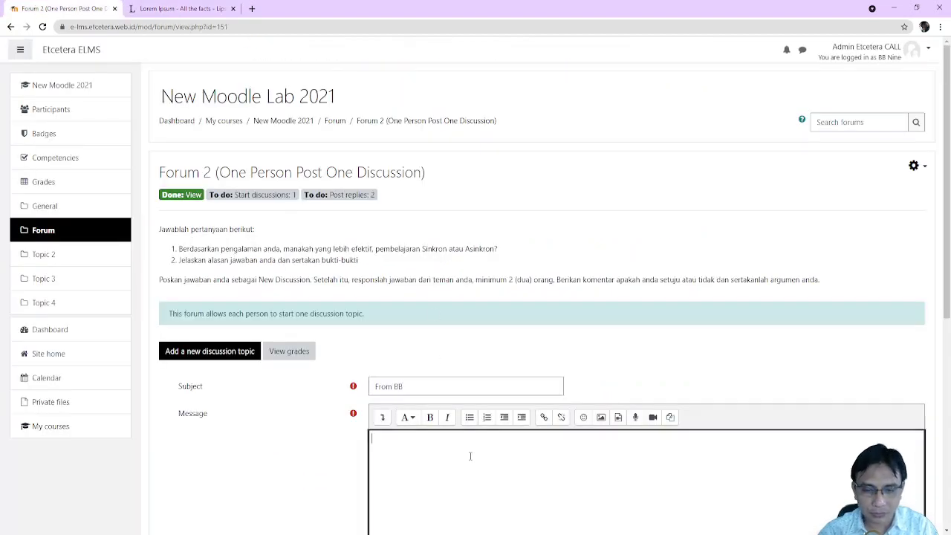
pyautogui.hotkey('ctrl', 'v')
pyautogui.scroll(-3, 469, 453)
pyautogui.click(412, 403)
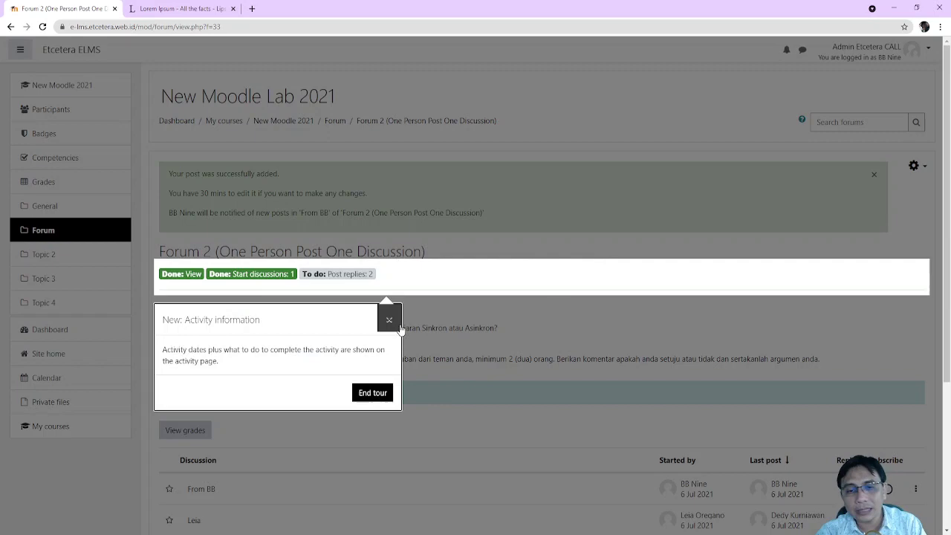
pyautogui.click(387, 316)
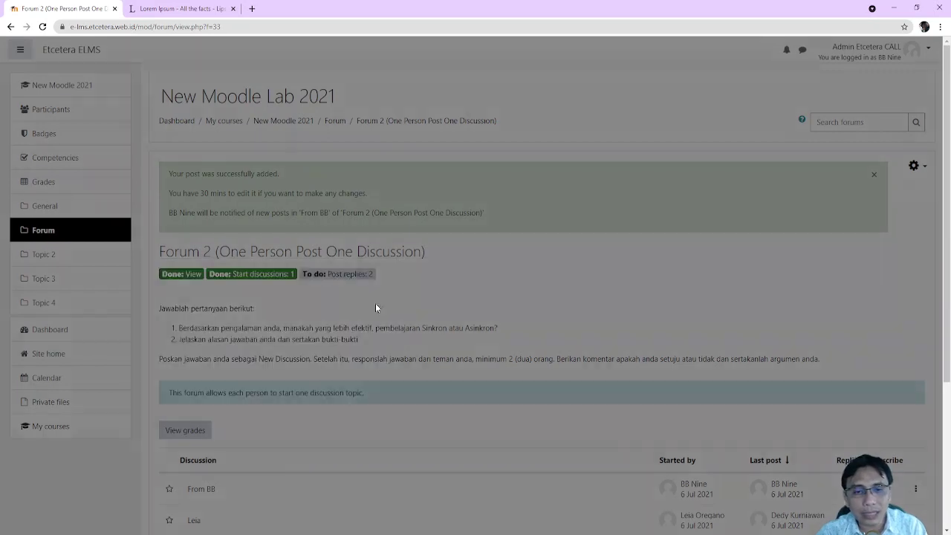
pyautogui.scroll(-2, 312, 304)
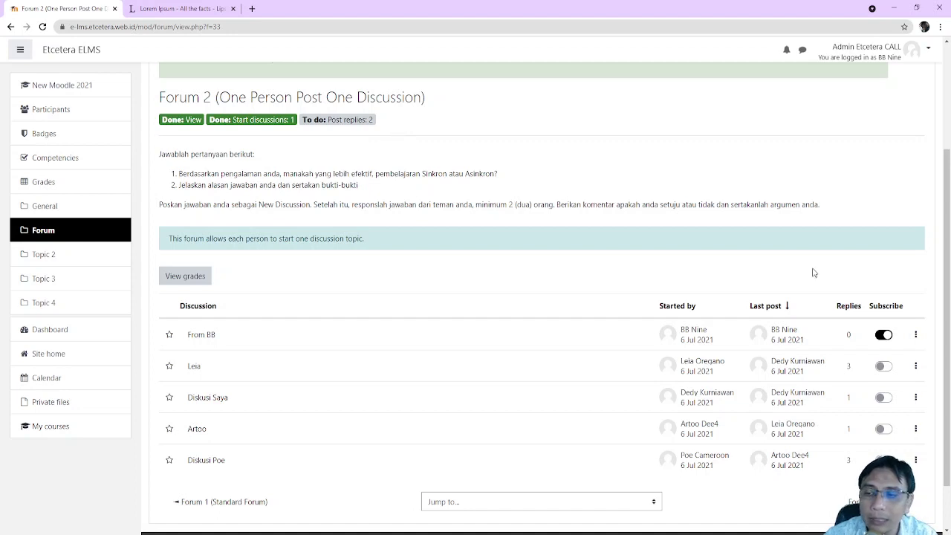
# Reply to the student's Forum 2 opening post with the pasted Lorem Ipsum text
pyautogui.click(198, 369)
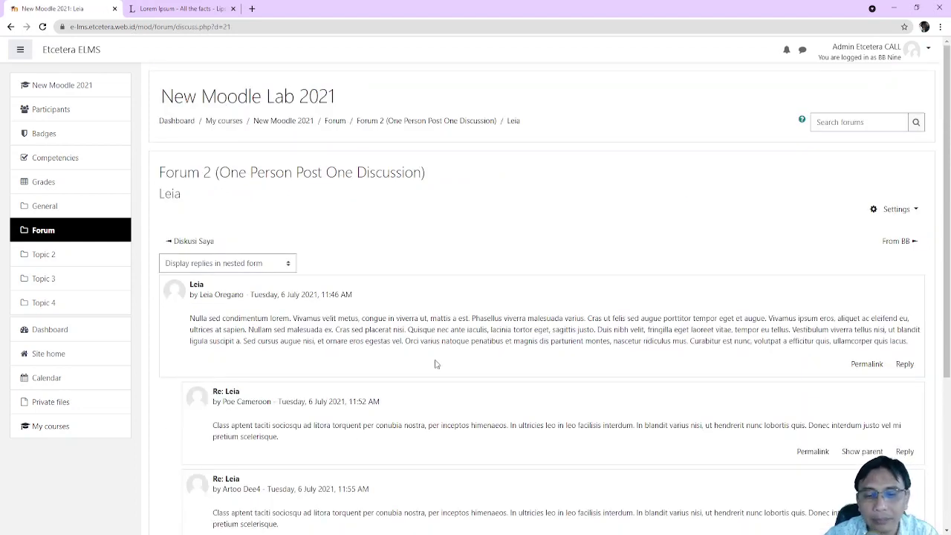
pyautogui.scroll(-2, 483, 363)
pyautogui.scroll(2, 522, 363)
pyautogui.click(903, 363)
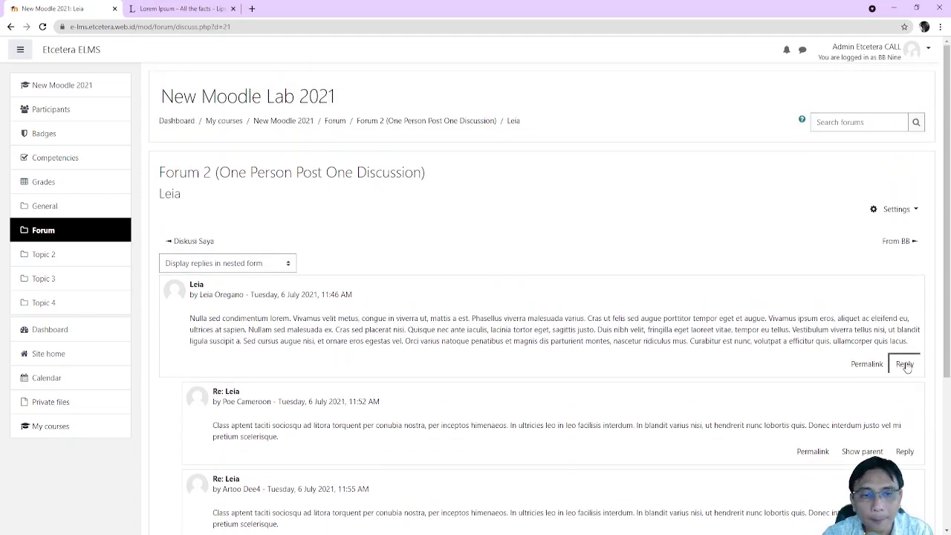
pyautogui.hotkey('ctrl', 'v')
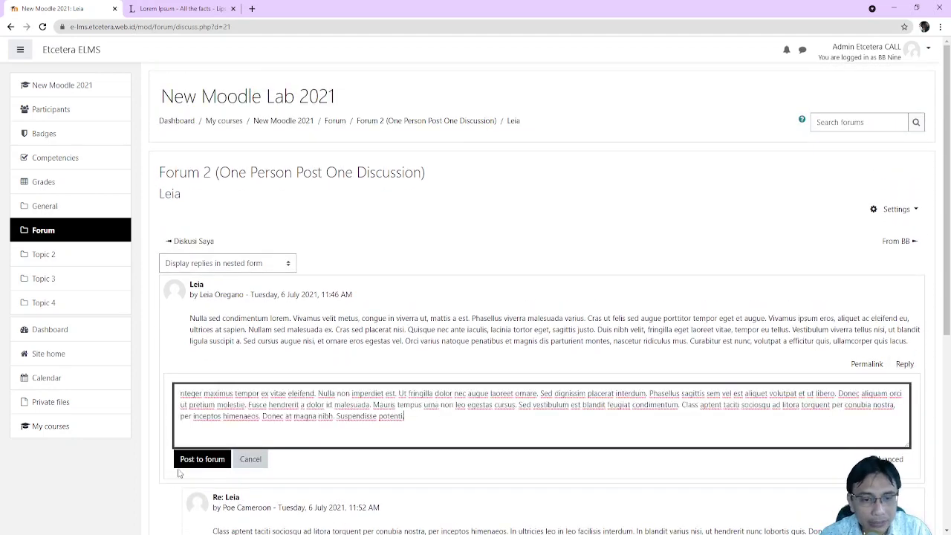
pyautogui.click(202, 460)
pyautogui.scroll(5, 565, 230)
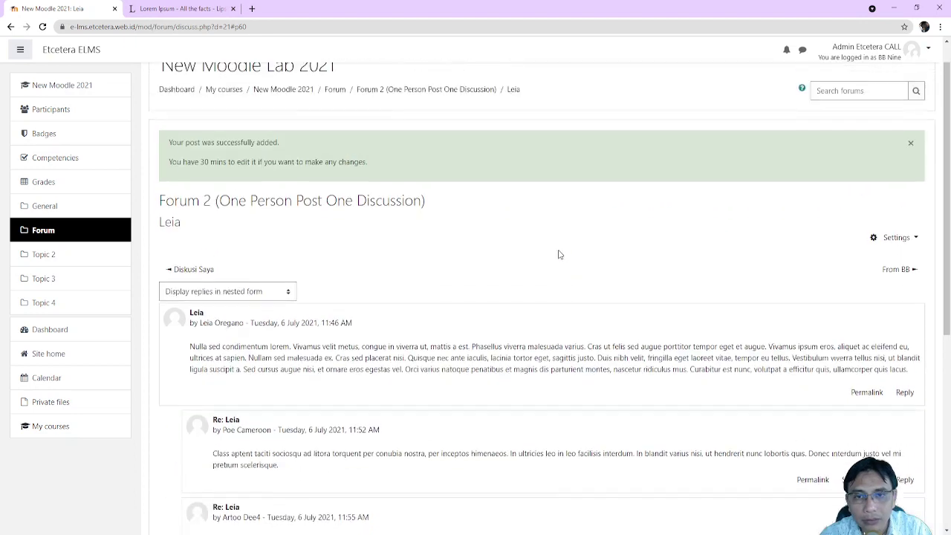
pyautogui.click(383, 124)
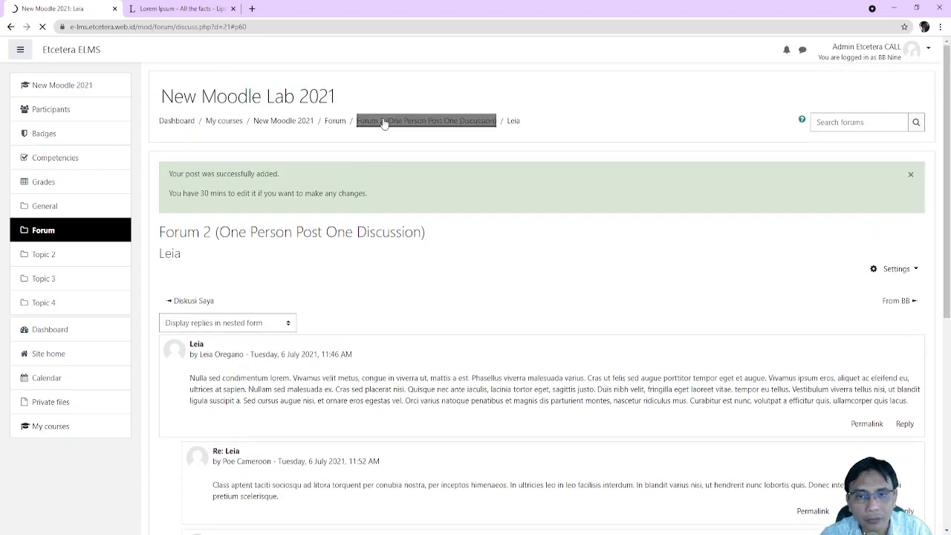
pyautogui.scroll(-4, 286, 350)
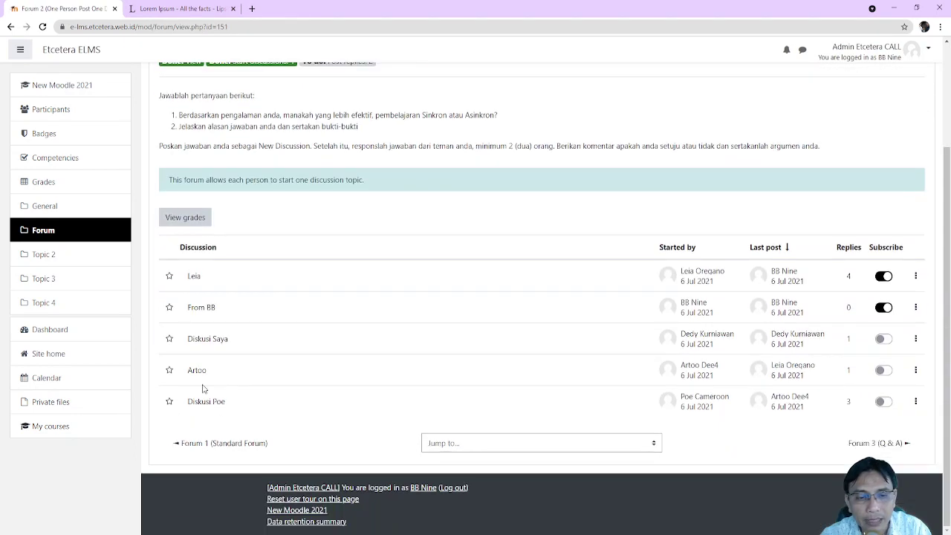
# Reply to the second student discussion's opening post with the pasted Lorem Ipsum text
pyautogui.click(196, 371)
pyautogui.scroll(-2, 505, 373)
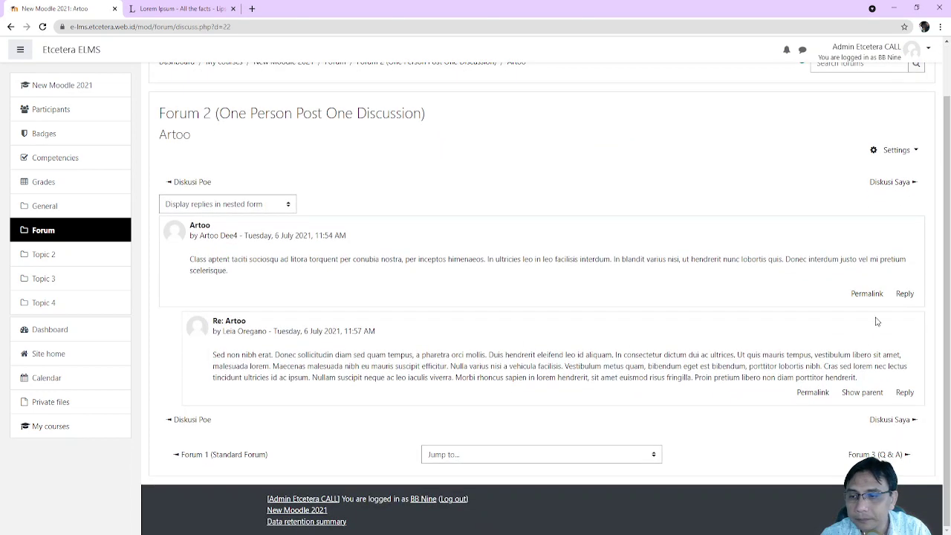
pyautogui.click(904, 293)
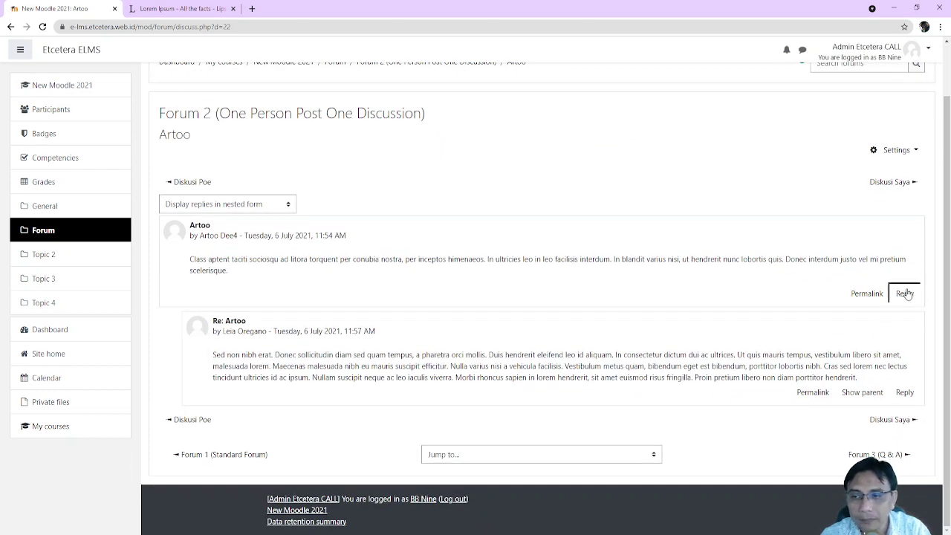
pyautogui.hotkey('ctrl', 'v')
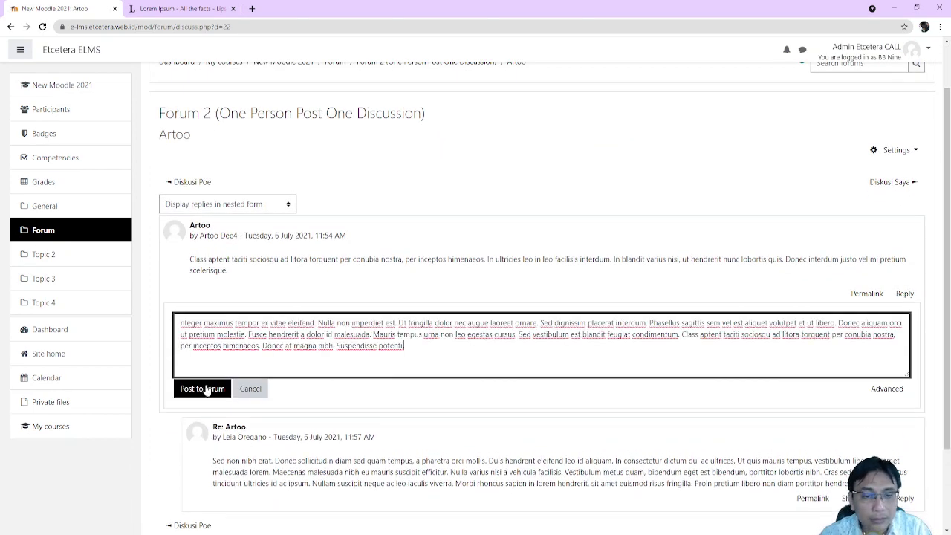
pyautogui.click(200, 389)
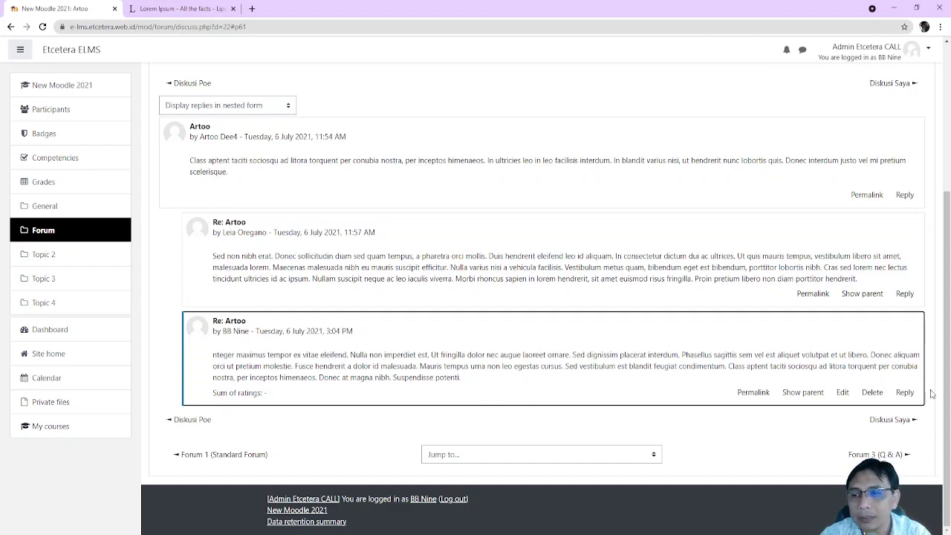
# Post a pasted Lorem Ipsum reply nested under the existing student response
pyautogui.click(905, 294)
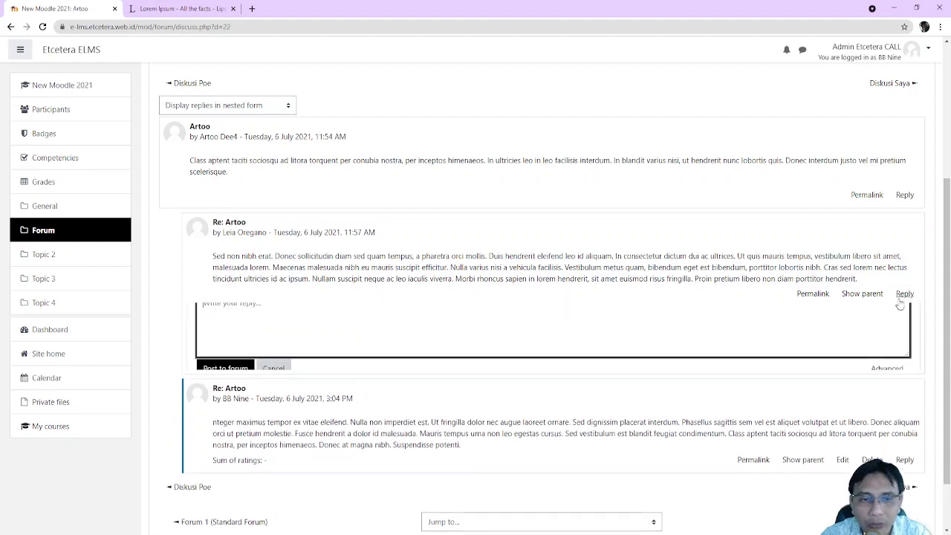
pyautogui.hotkey('ctrl', 'v')
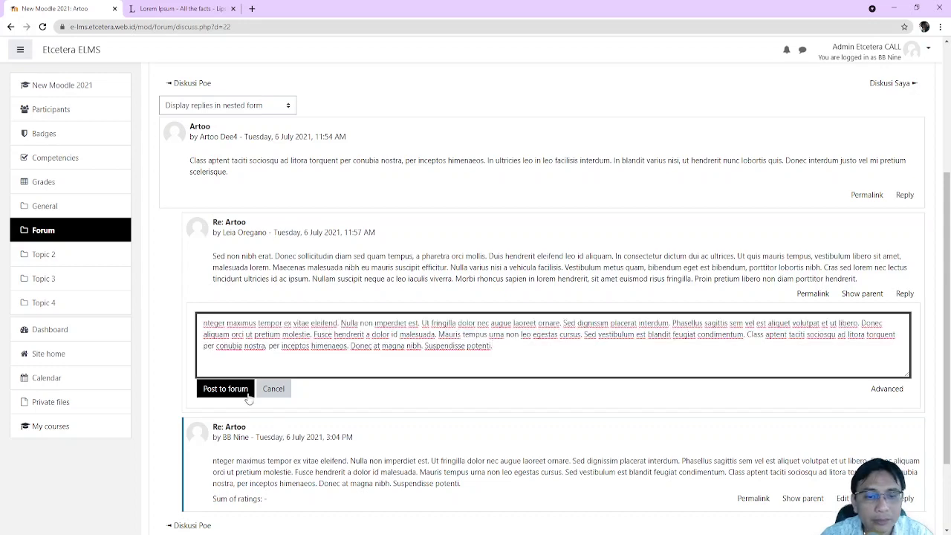
pyautogui.click(248, 393)
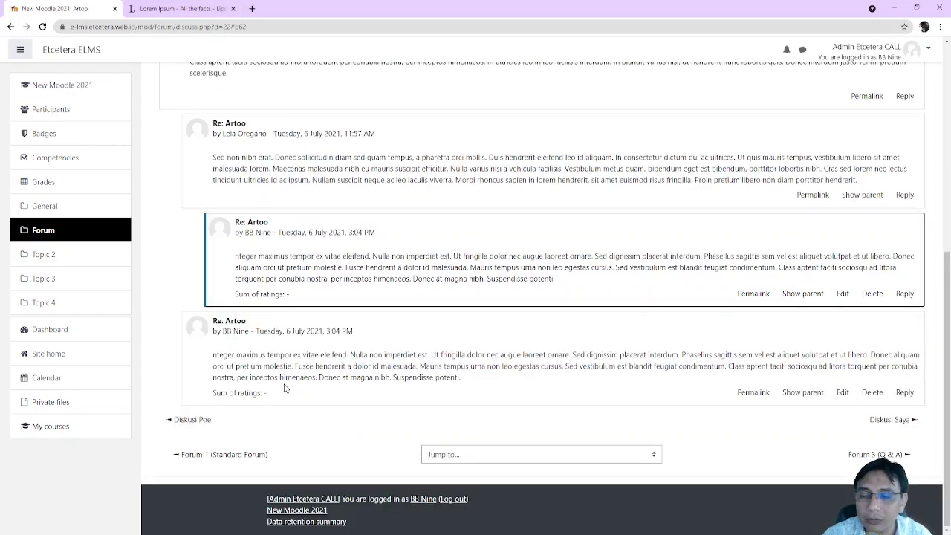
pyautogui.scroll(5, 347, 333)
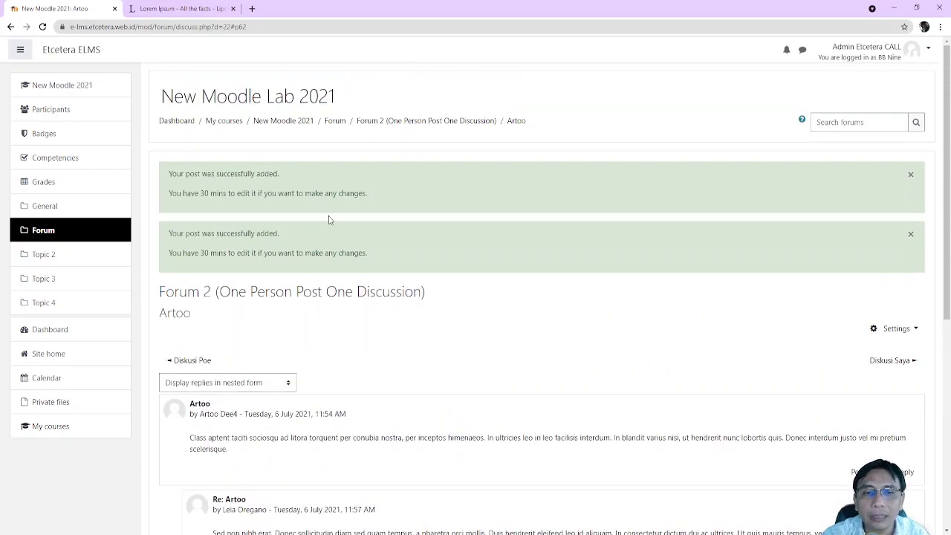
# Answer Pertanyaan 1 in Forum 3 (Q & A) with the pasted Lorem Ipsum text
pyautogui.click(335, 121)
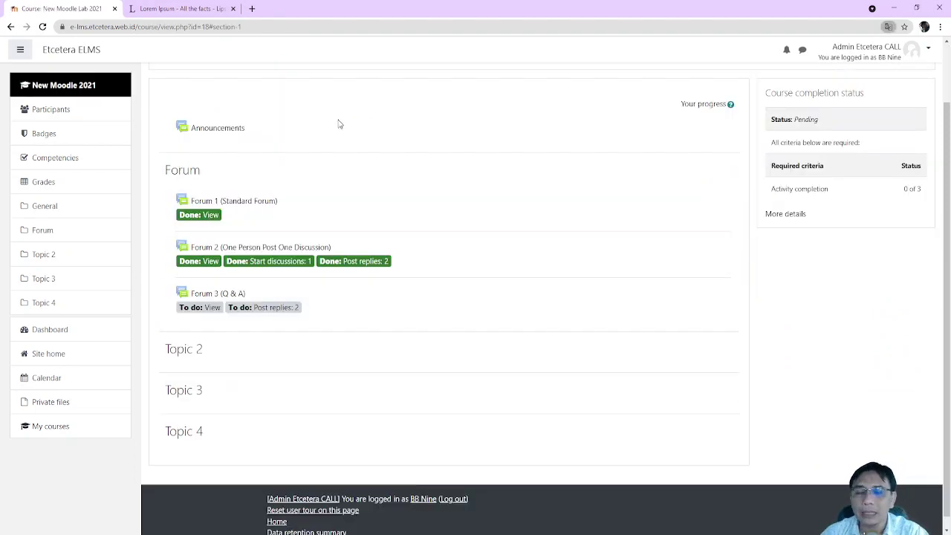
pyautogui.click(217, 294)
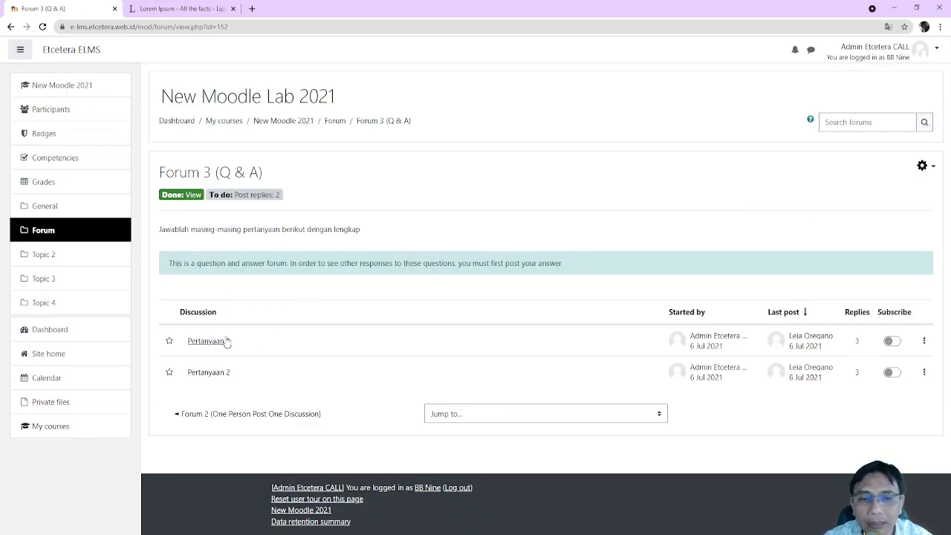
pyautogui.click(216, 342)
pyautogui.scroll(-2, 397, 332)
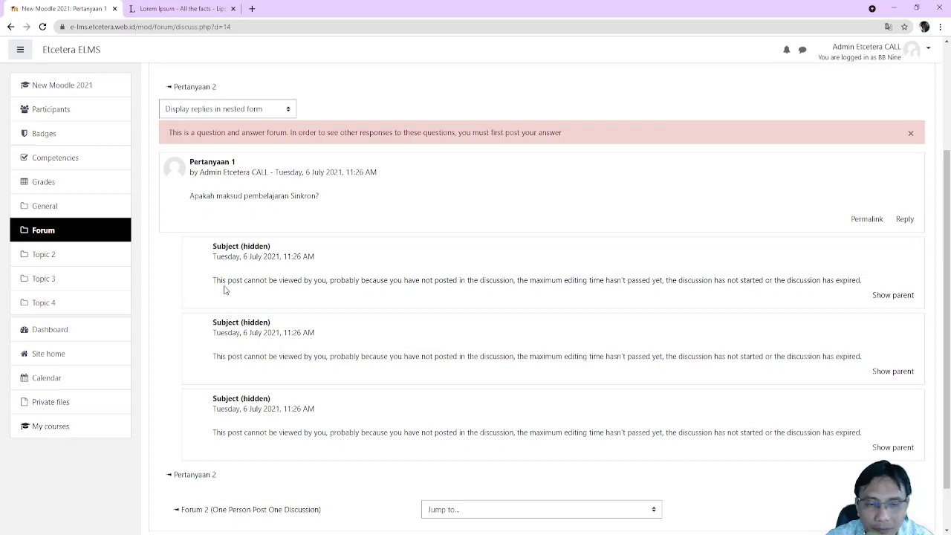
pyautogui.click(905, 220)
pyautogui.hotkey('ctrl', 'v')
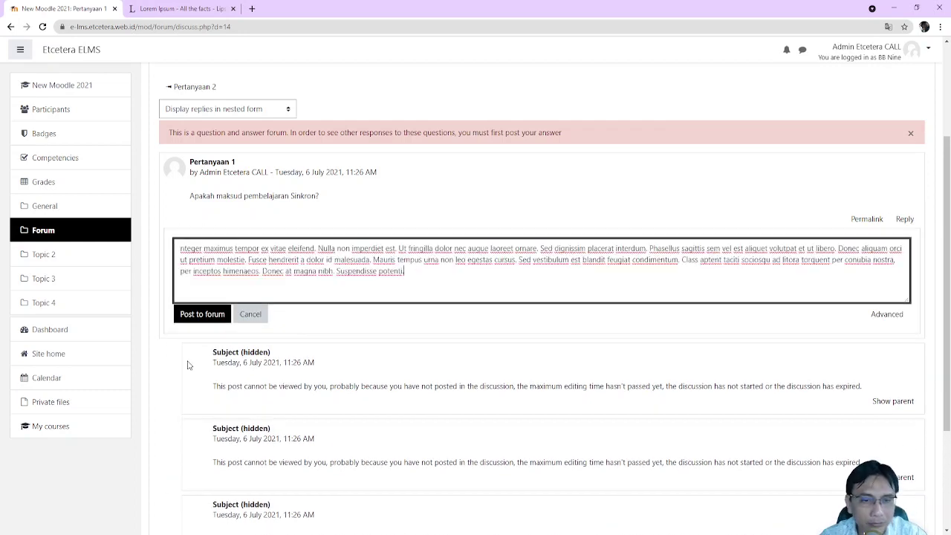
pyautogui.click(202, 314)
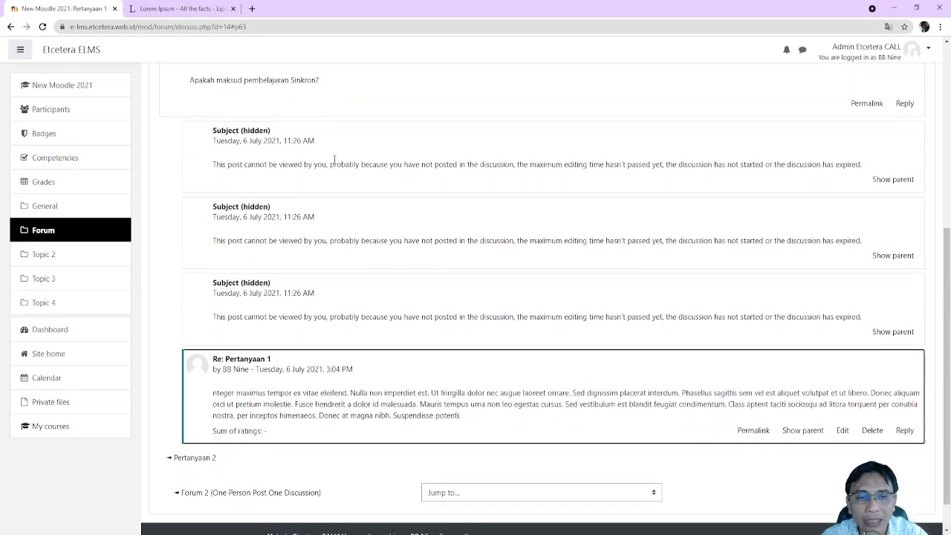
pyautogui.click(382, 124)
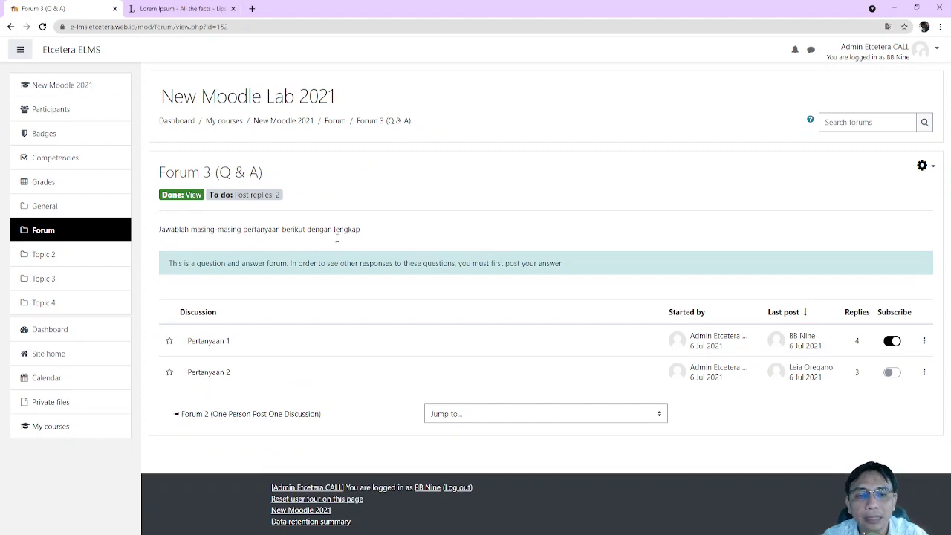
# Answer Pertanyaan 2 with the pasted text, then return to the course page
pyautogui.click(224, 375)
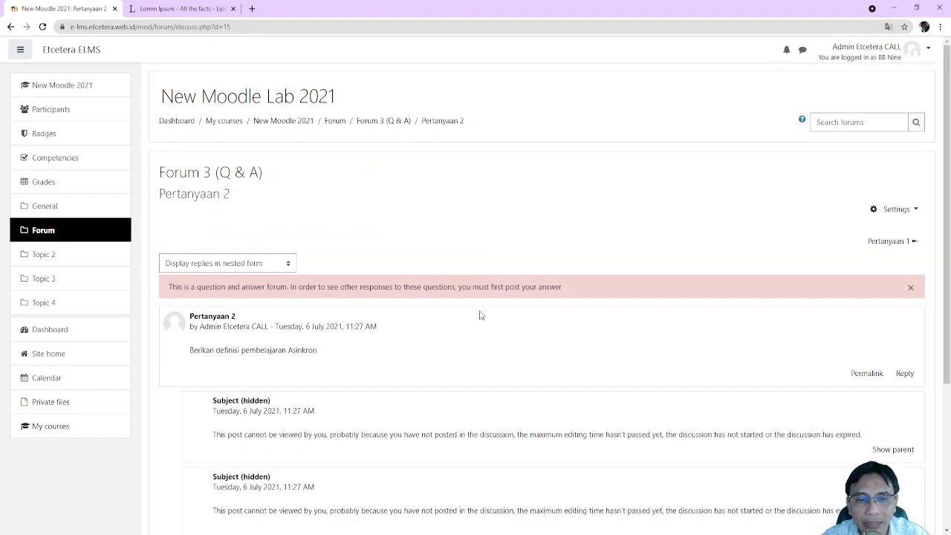
pyautogui.scroll(-3, 478, 314)
pyautogui.click(904, 164)
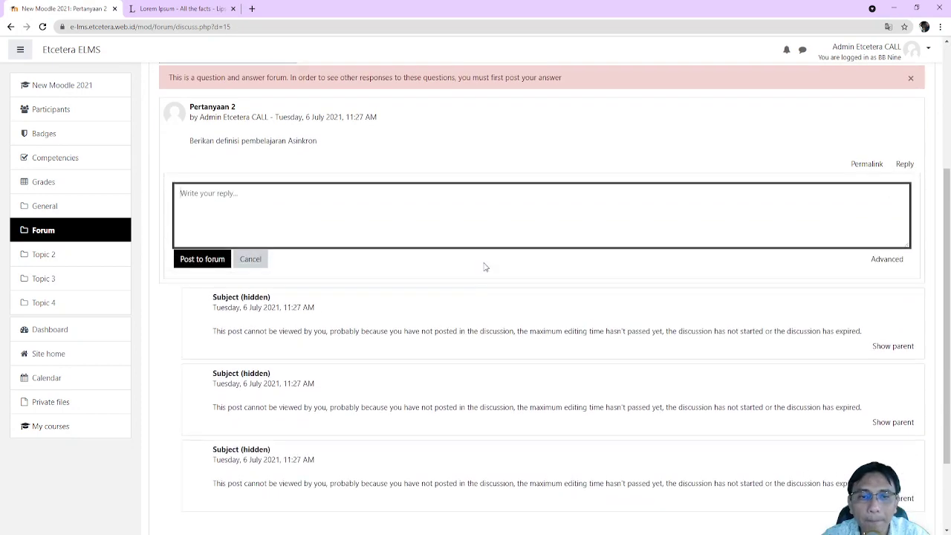
pyautogui.click(480, 223)
pyautogui.write('Integer maximus tempor ex vitae eleifend. Nulla non imperdiet est. Ut fringilla dolor nec augue laoreet ornare. Sed dignissim placerat interdum. Phasellus sagittis sem vel est aliquet volutpat et ut libero. Donec aliquam orci ut pretium molestie. Fusce hendrerit a dolor id malesuada. Mauris tempus urna non leo egestas cursus. Sed vestibulum est blandit feugiat condimentum. Class aptent taciti sociosqu ad litora torquent per conubia nostra, per inceptos himenaeos. Donec at magna nibh. Suspendisse potenti.')
pyautogui.click(189, 260)
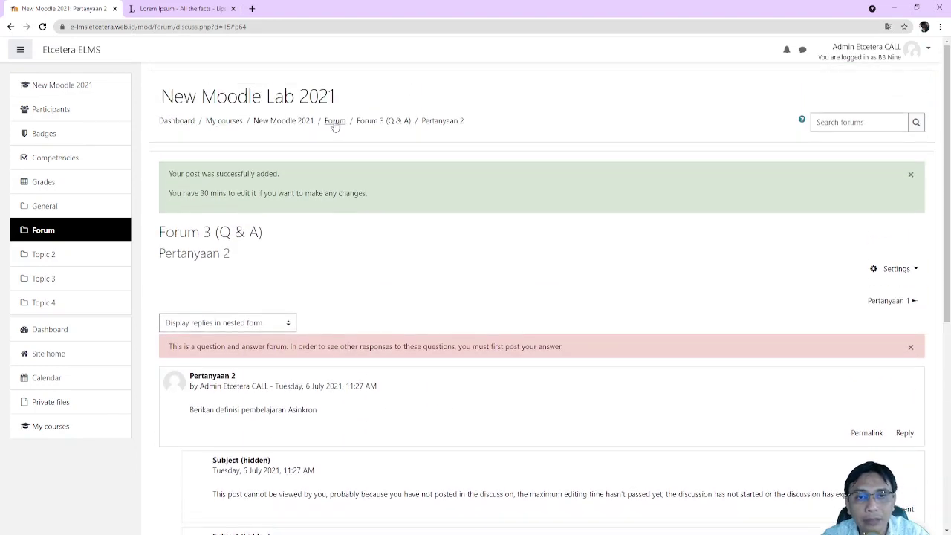
pyautogui.click(380, 121)
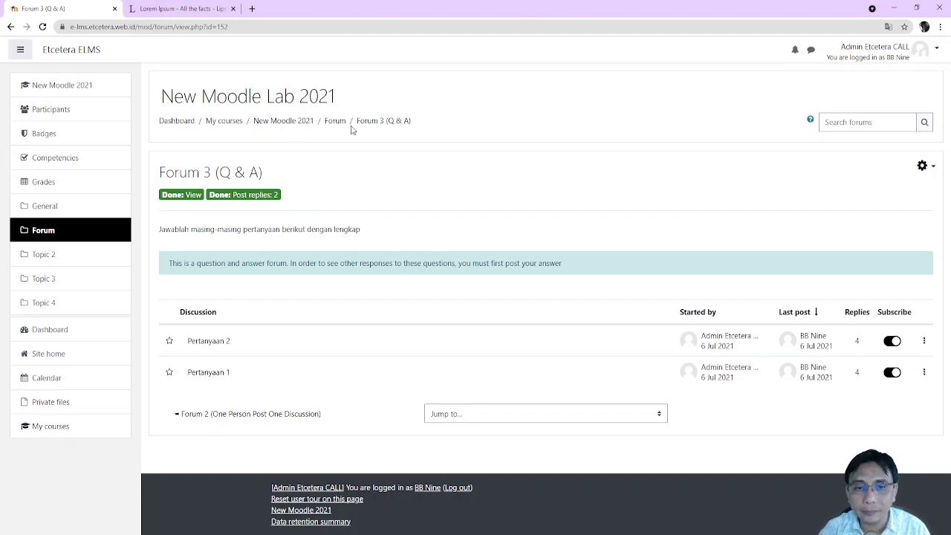
pyautogui.click(287, 123)
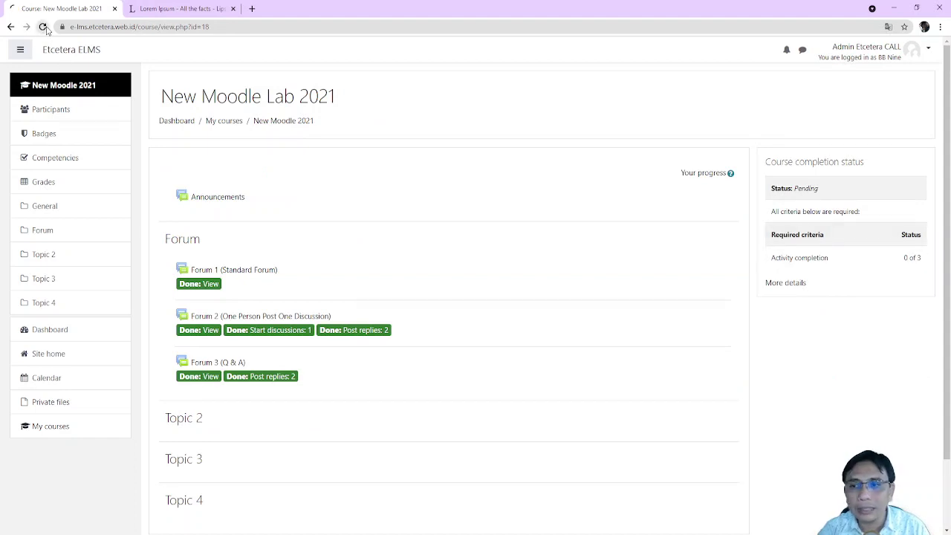
# Check the course completion progress, then log out of the student session
pyautogui.click(794, 285)
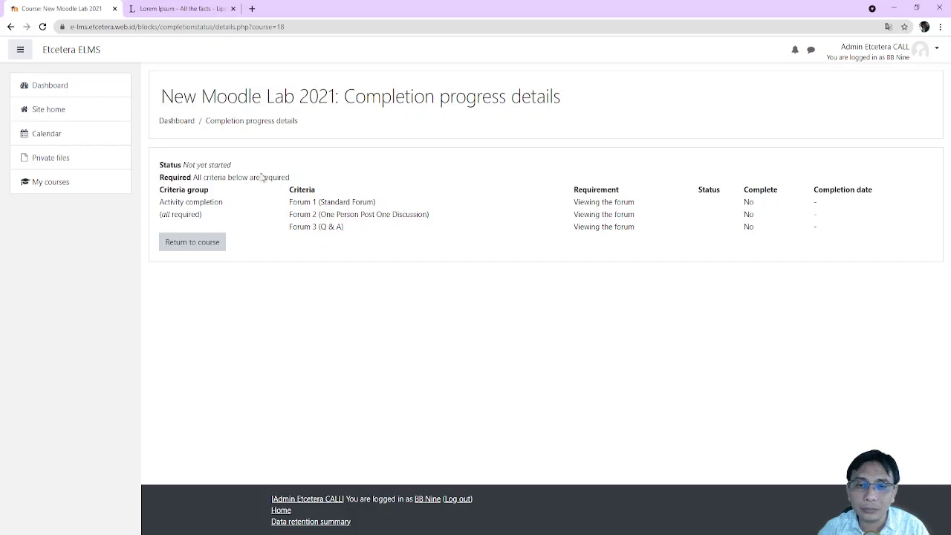
pyautogui.click(11, 27)
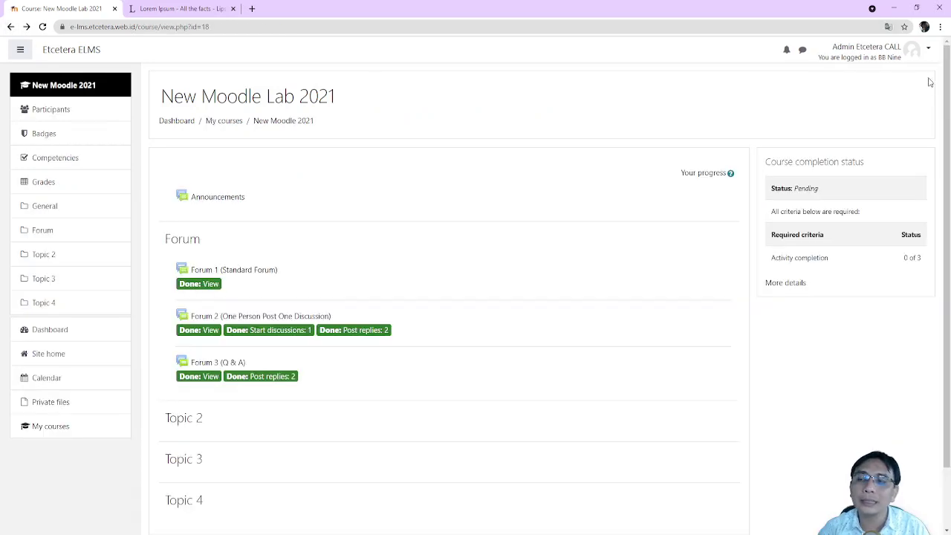
pyautogui.click(921, 58)
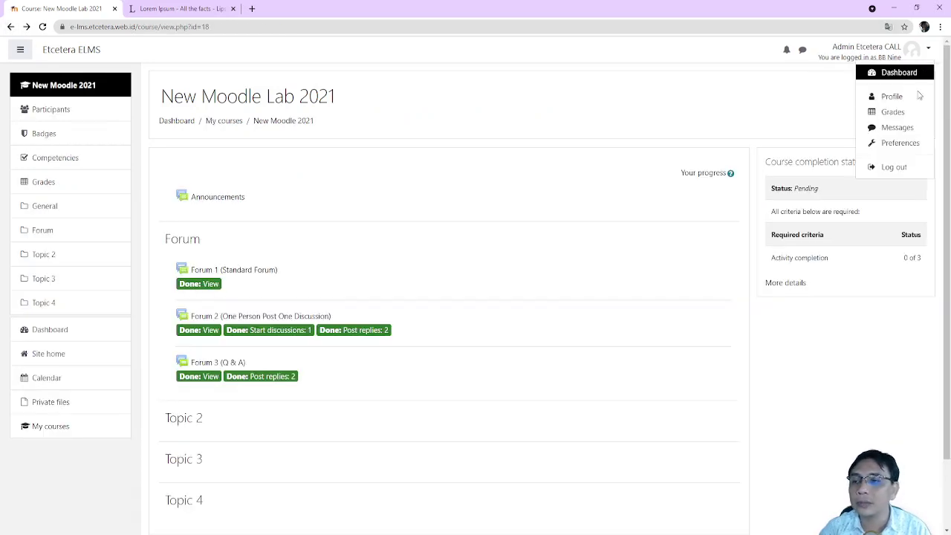
pyautogui.click(905, 170)
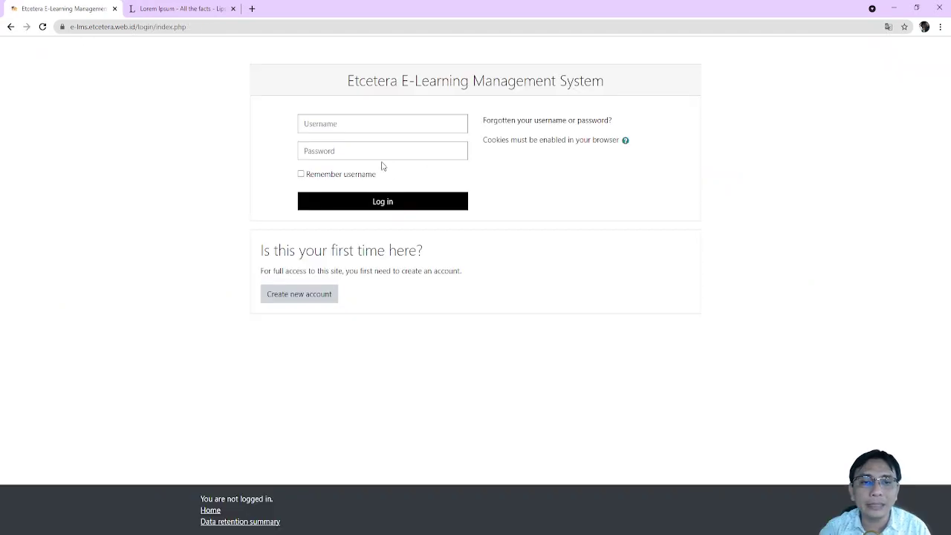
# Sign in with the teacher's username and password, retrying after the invalid-login warning
pyautogui.click(410, 124)
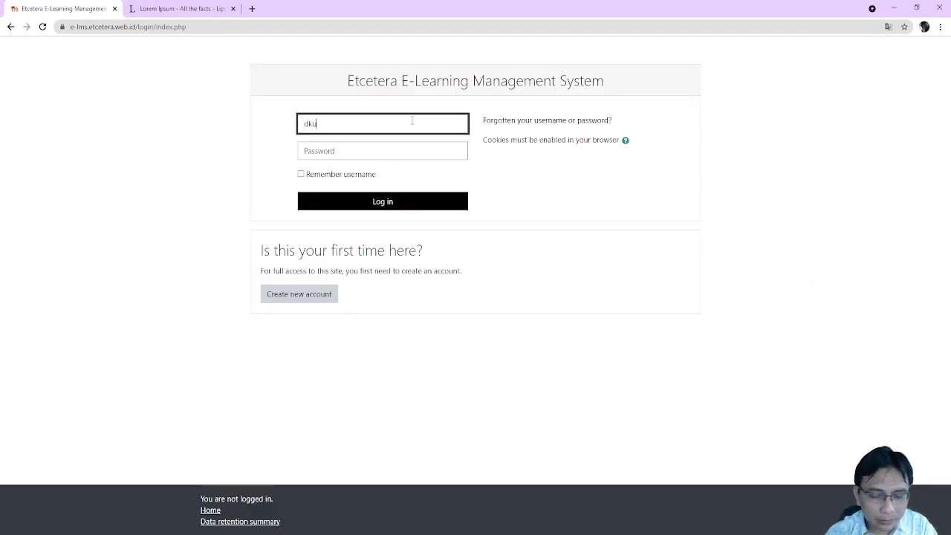
pyautogui.press('Tab')
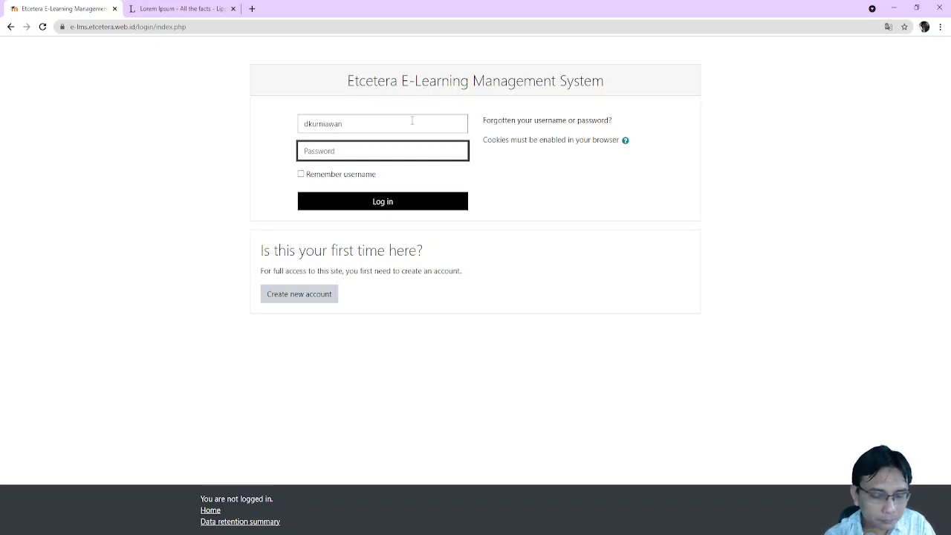
pyautogui.write('•••••••••')
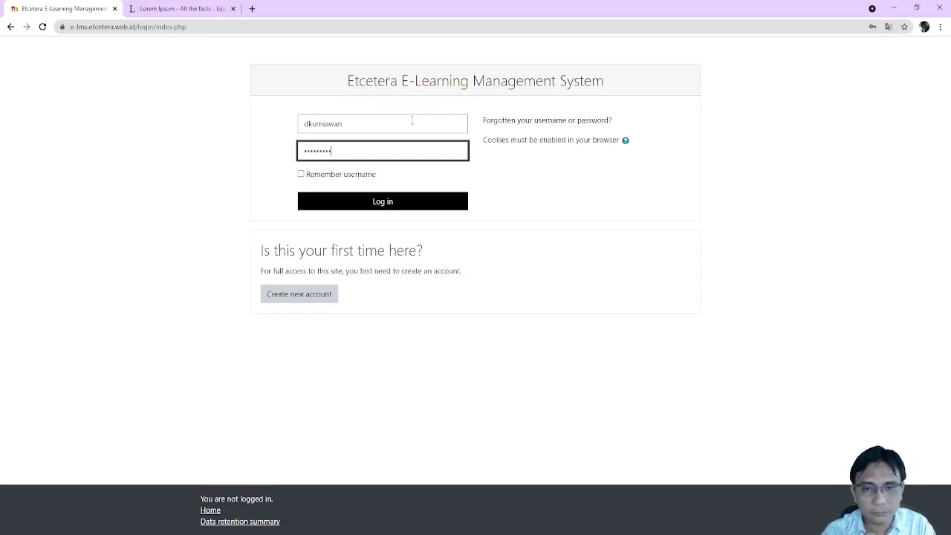
pyautogui.press('Return')
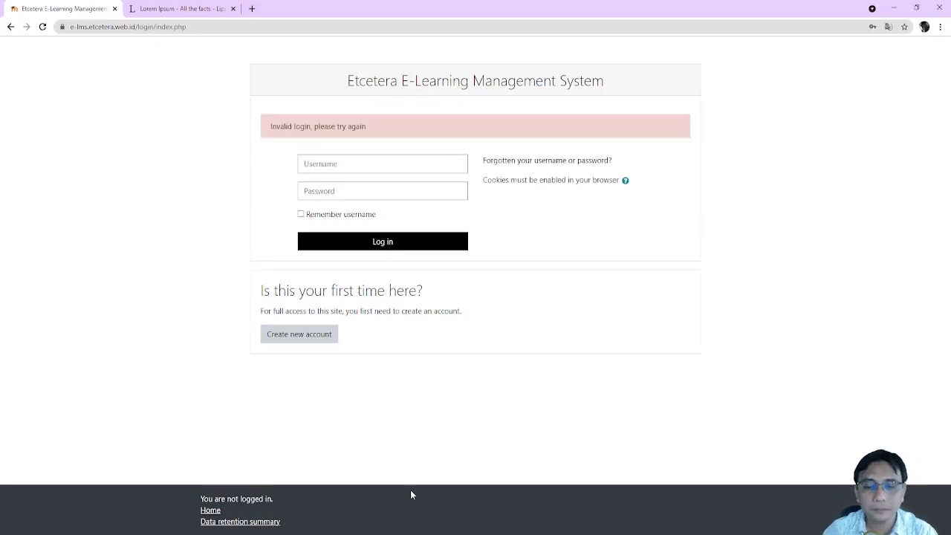
pyautogui.click(360, 159)
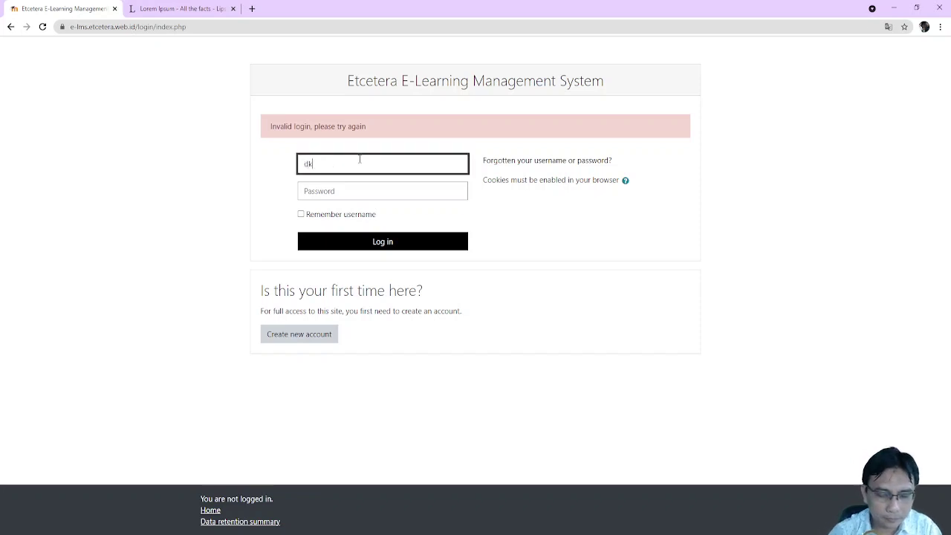
pyautogui.press('Tab')
pyautogui.write('****')
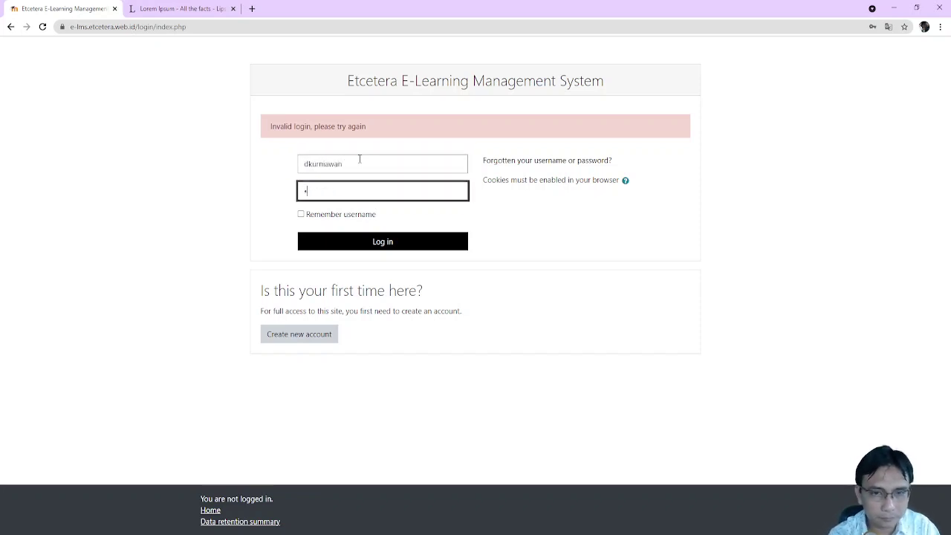
pyautogui.write('*****')
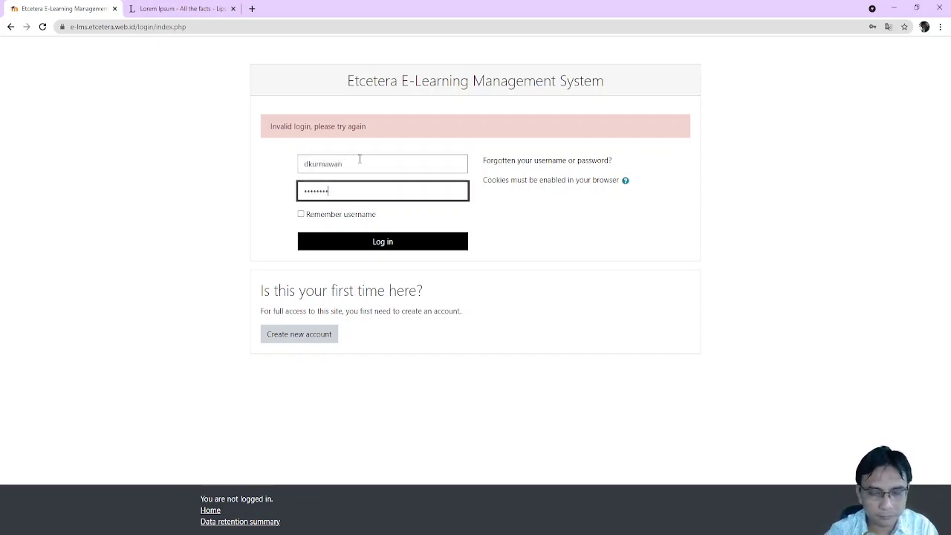
pyautogui.press('Return')
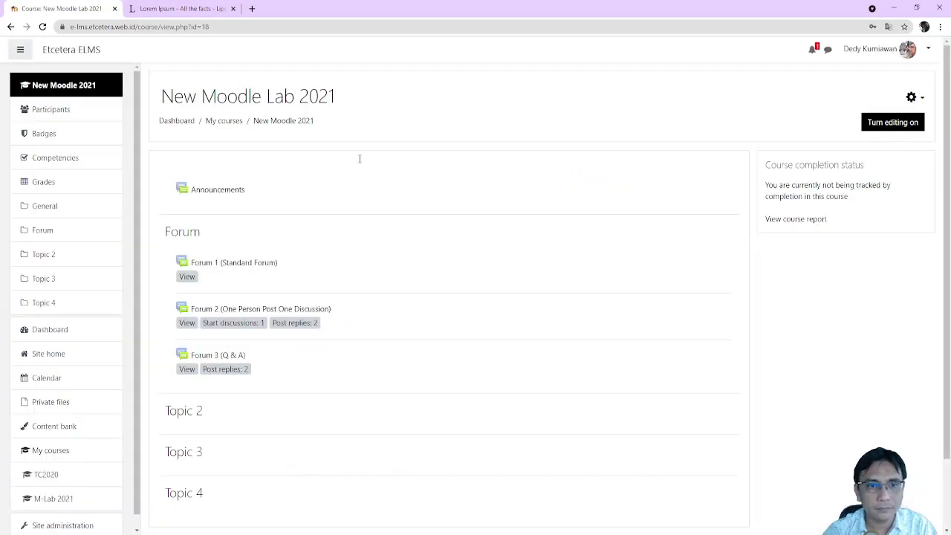
pyautogui.click(773, 221)
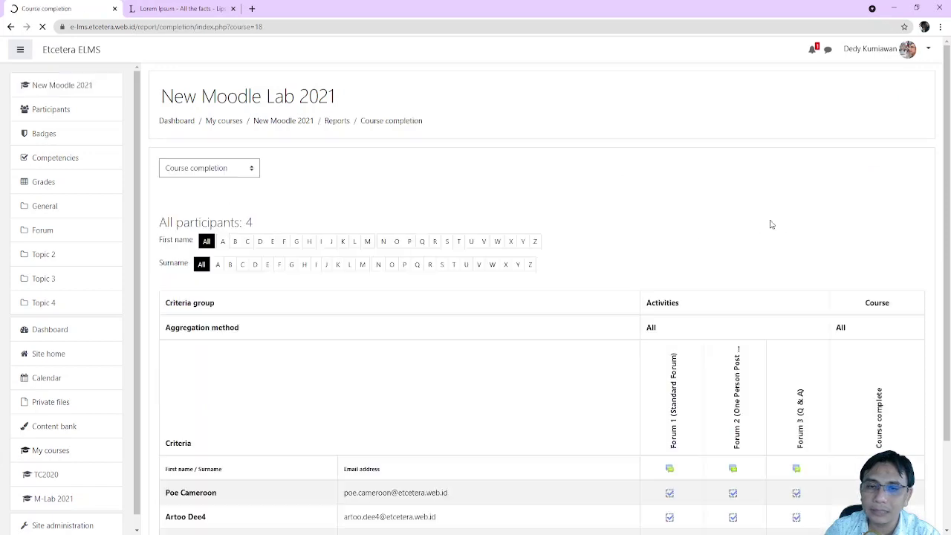
pyautogui.scroll(-1, 403, 235)
pyautogui.scroll(-1, 404, 236)
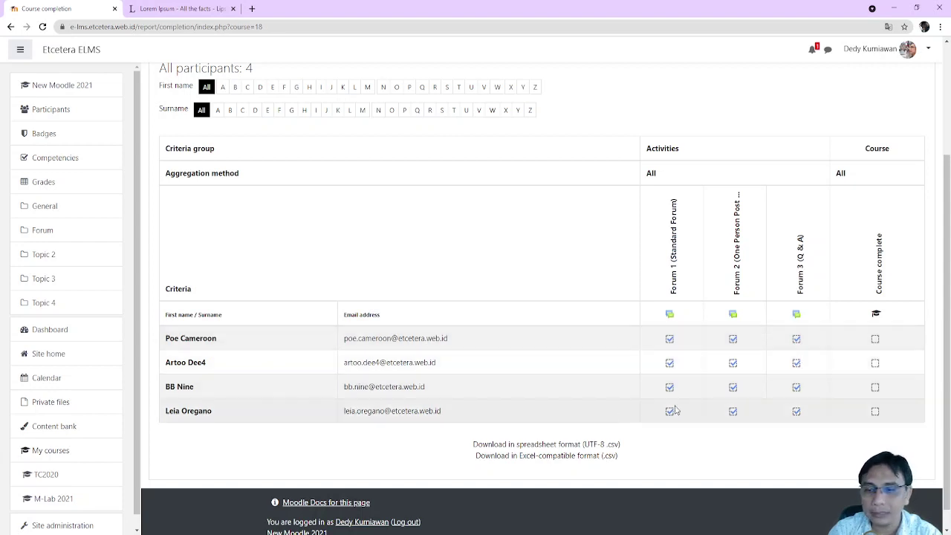
pyautogui.scroll(3, 824, 396)
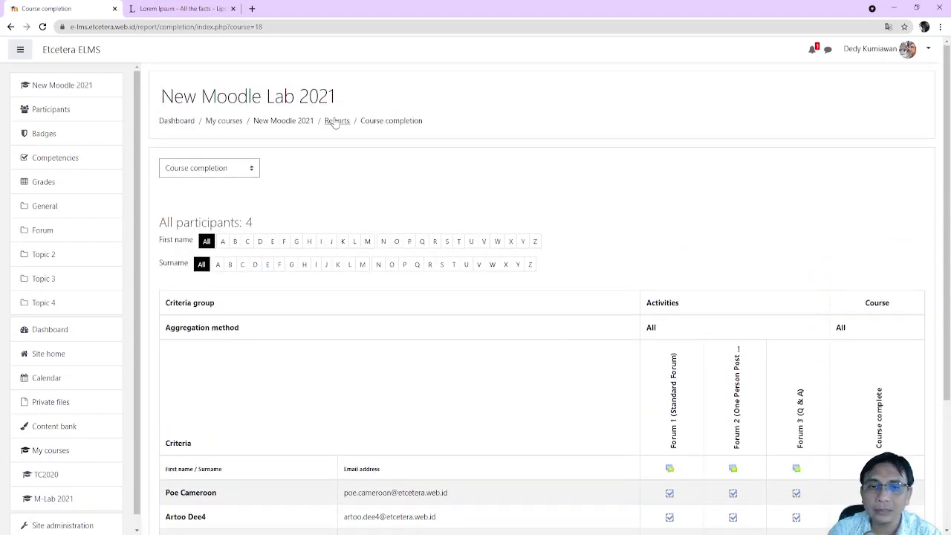
pyautogui.click(297, 125)
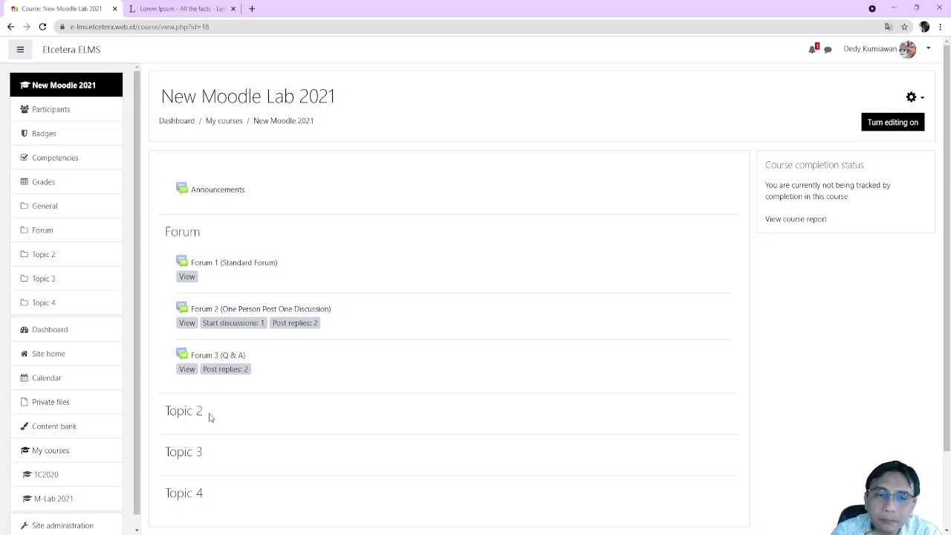
pyautogui.click(228, 267)
pyautogui.scroll(-10, 387, 331)
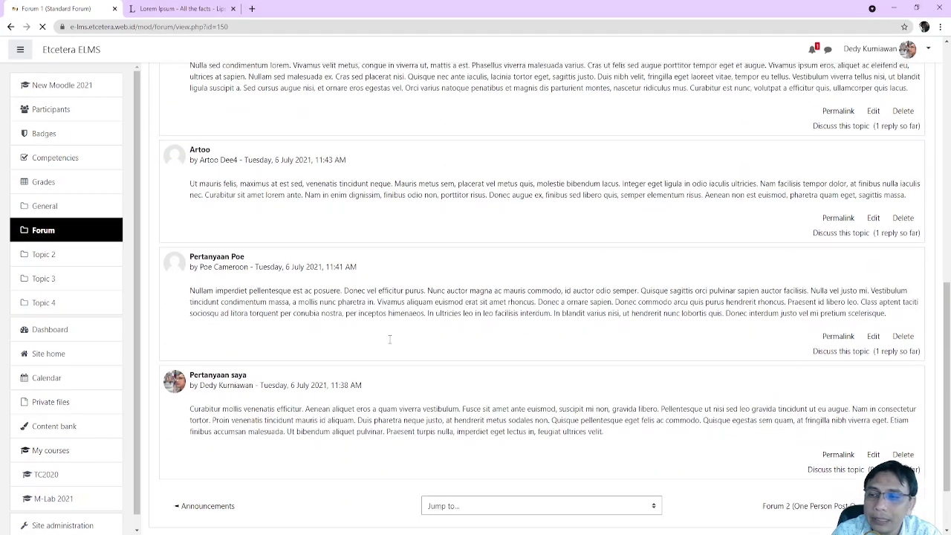
pyautogui.scroll(7, 390, 339)
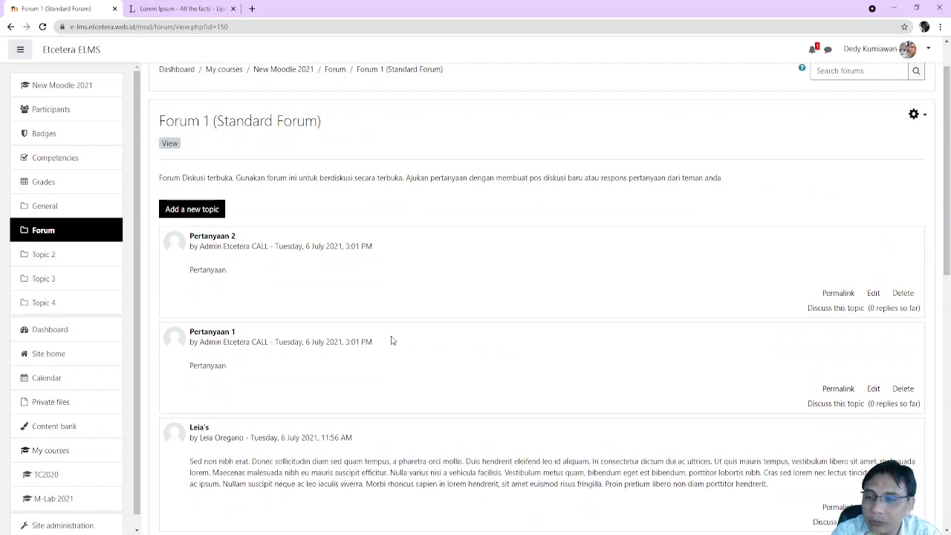
pyautogui.scroll(-8, 392, 341)
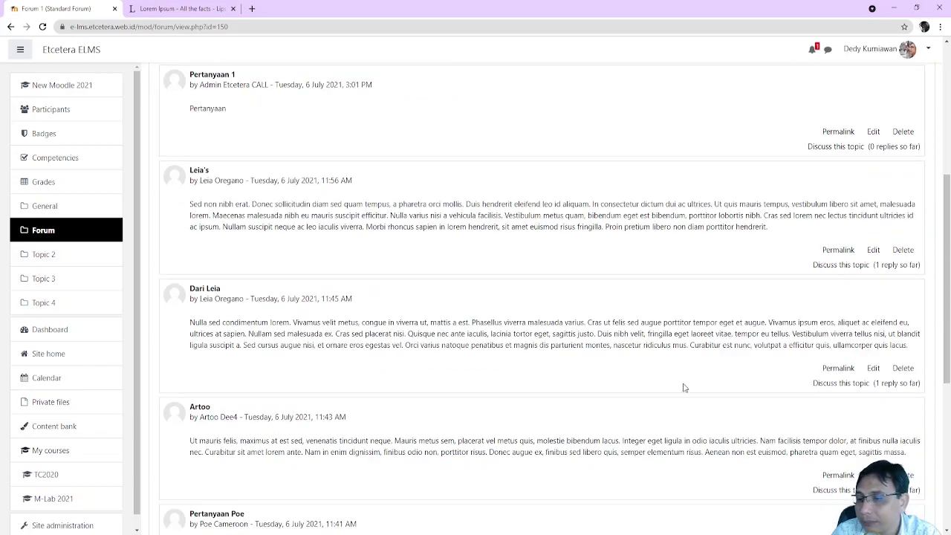
pyautogui.scroll(8, 736, 391)
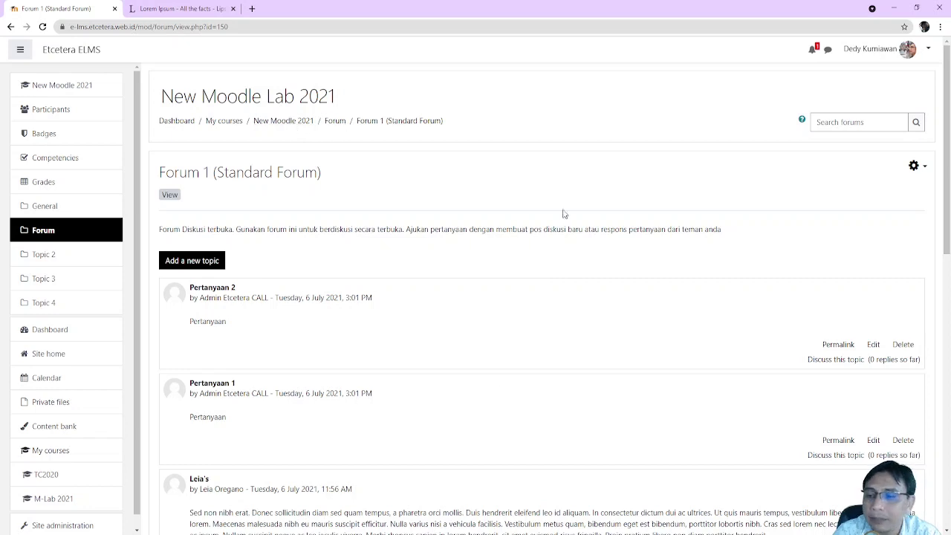
pyautogui.click(335, 121)
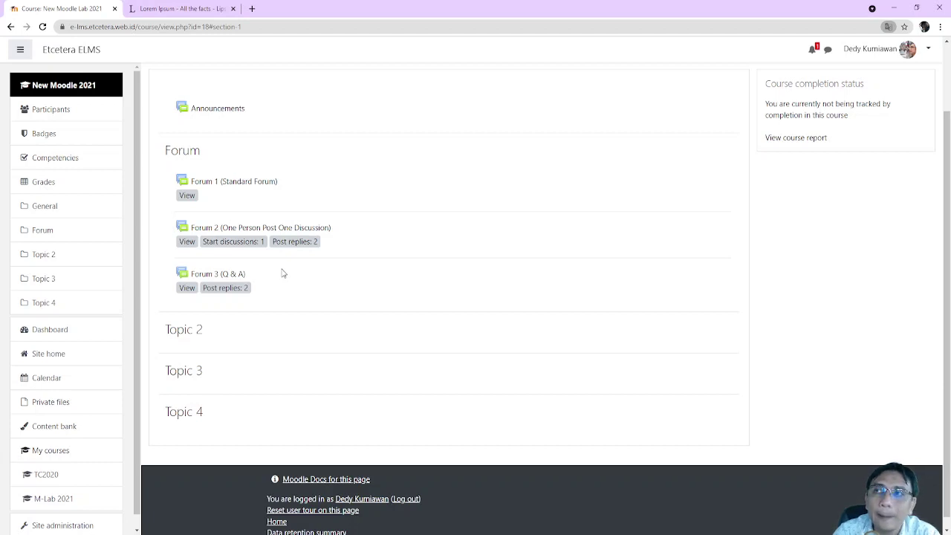
# Open the Pertanyaan 2 discussion in Forum 3 (Q & A) and review its replies
pyautogui.click(242, 284)
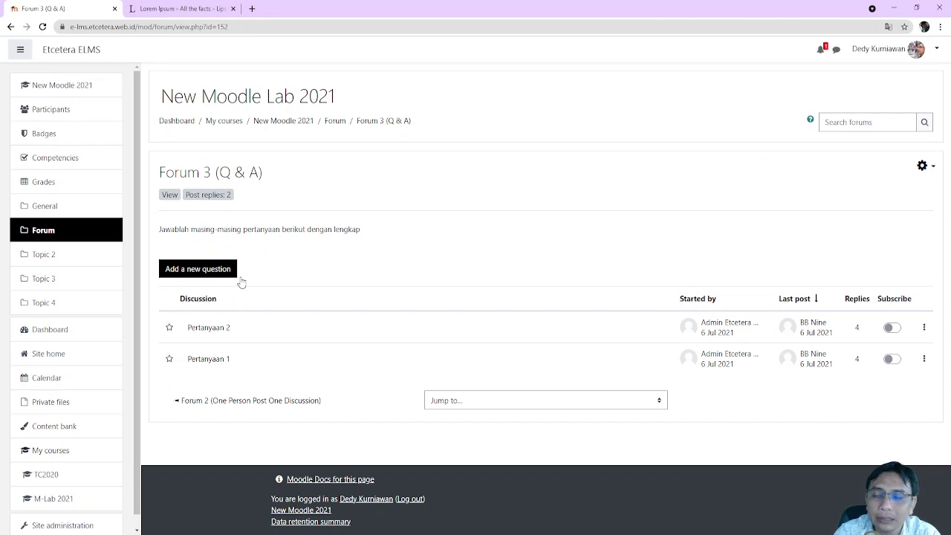
pyautogui.click(221, 332)
pyautogui.scroll(-2, 267, 327)
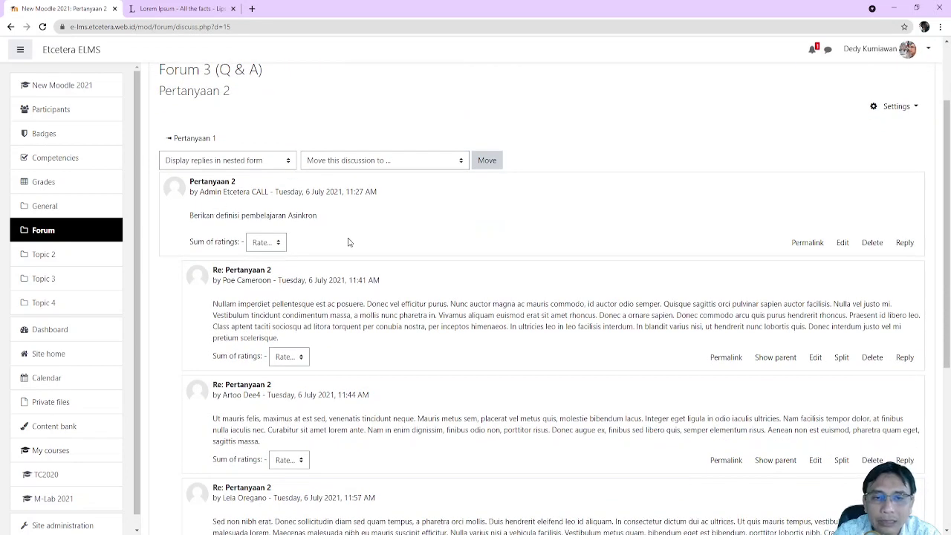
pyautogui.scroll(-2, 319, 275)
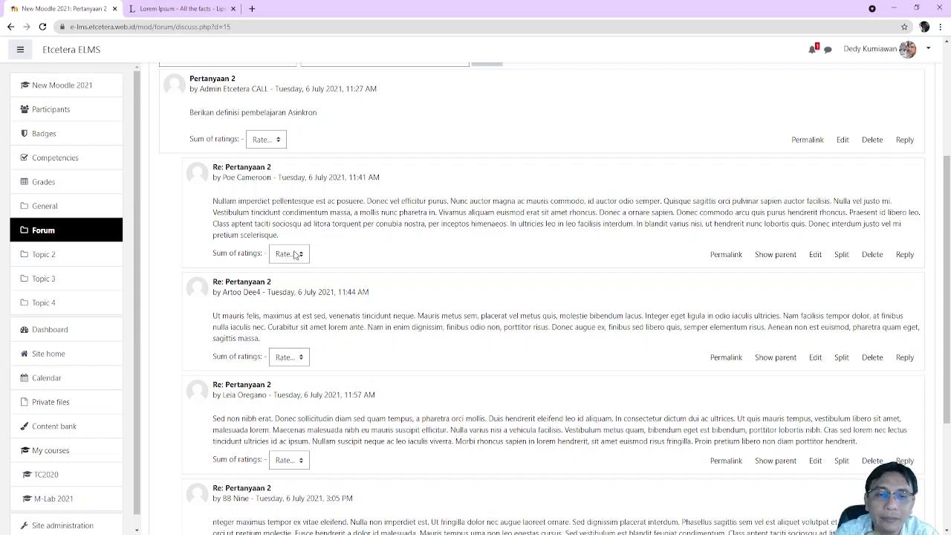
pyautogui.scroll(1, 297, 262)
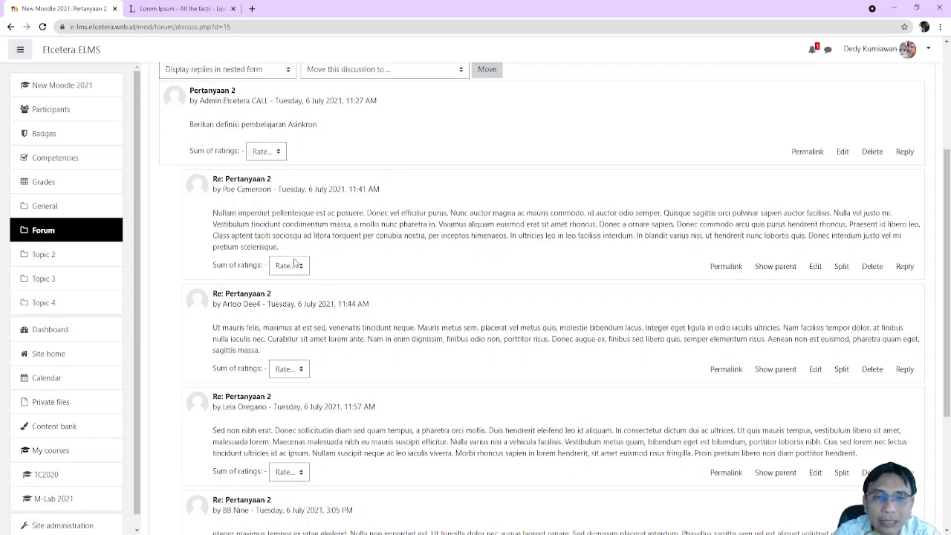
pyautogui.scroll(2, 297, 267)
pyautogui.scroll(-3, 302, 275)
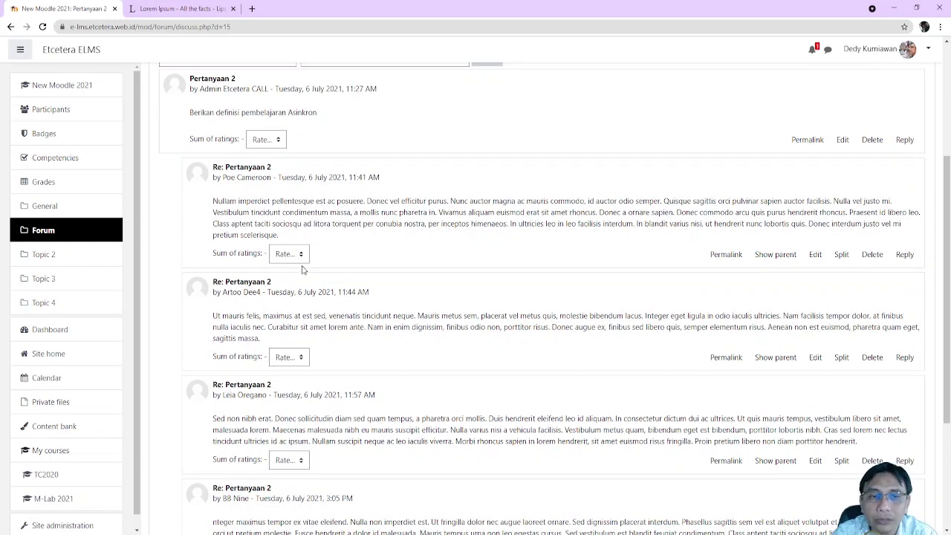
# Rate all four Pertanyaan 2 replies 5, including the last one
pyautogui.click(304, 257)
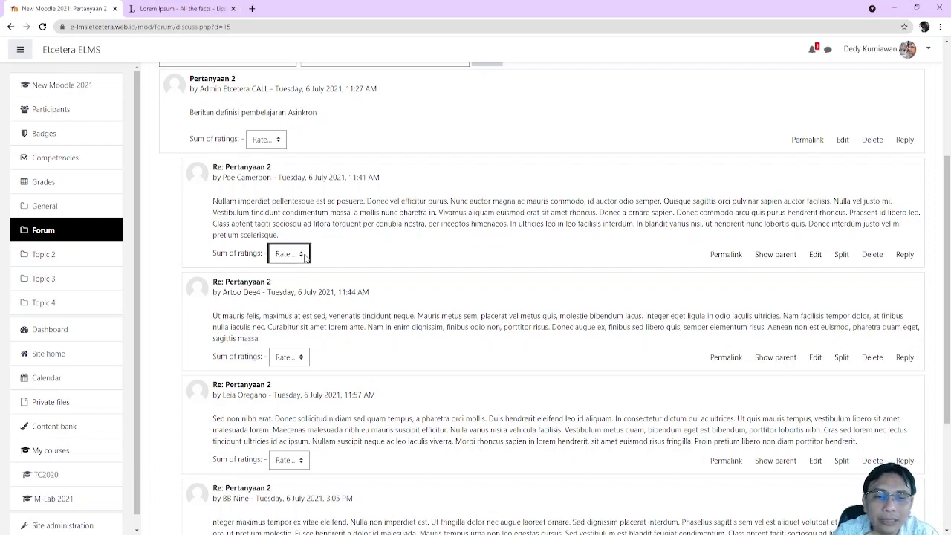
pyautogui.click(289, 332)
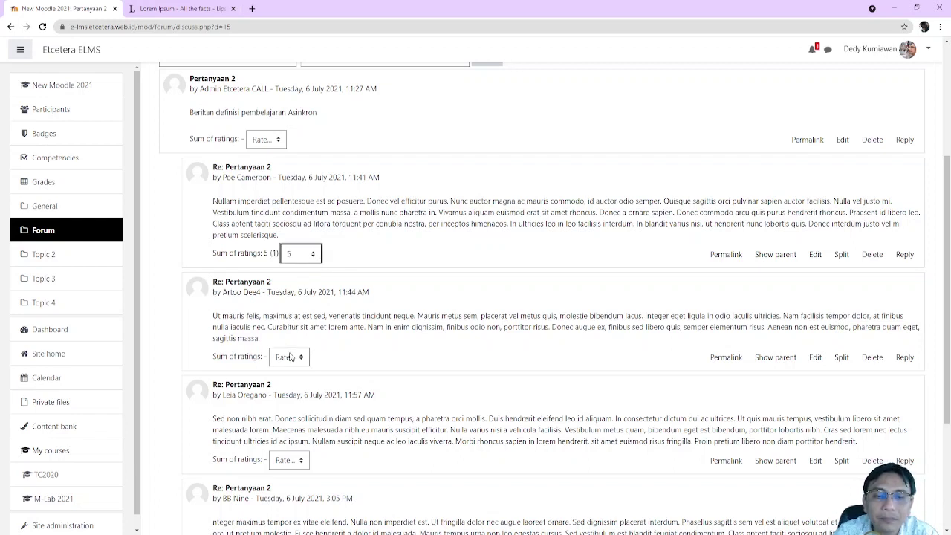
pyautogui.click(291, 356)
pyautogui.click(299, 446)
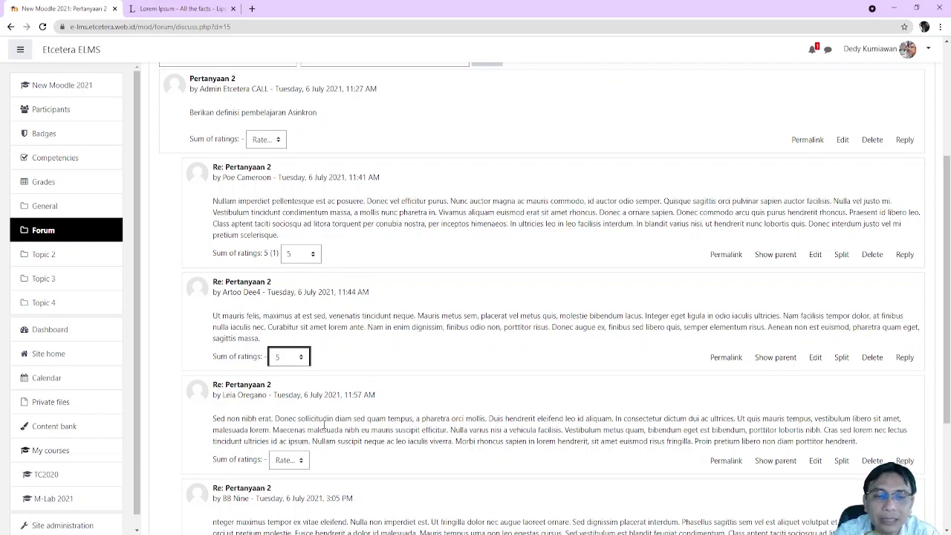
pyautogui.scroll(-2, 300, 446)
pyautogui.click(298, 362)
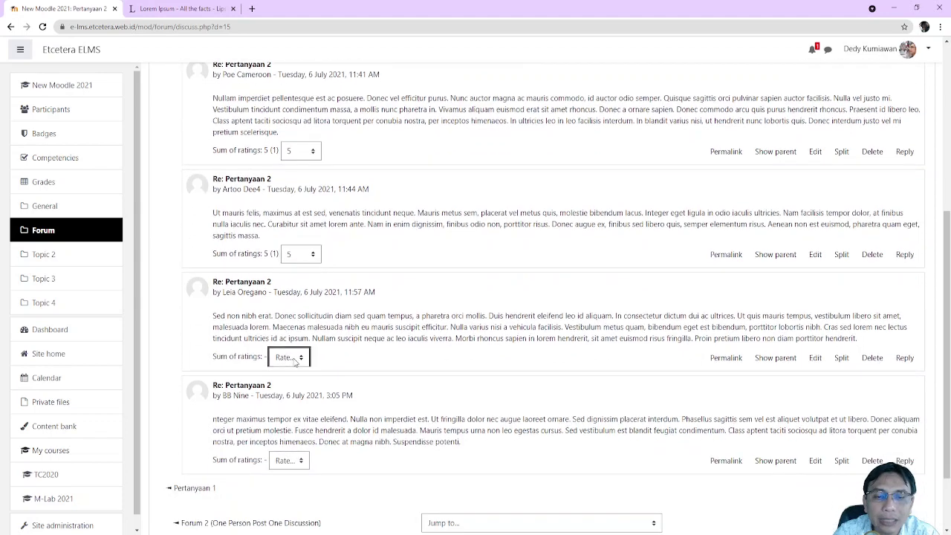
pyautogui.click(300, 446)
pyautogui.click(301, 461)
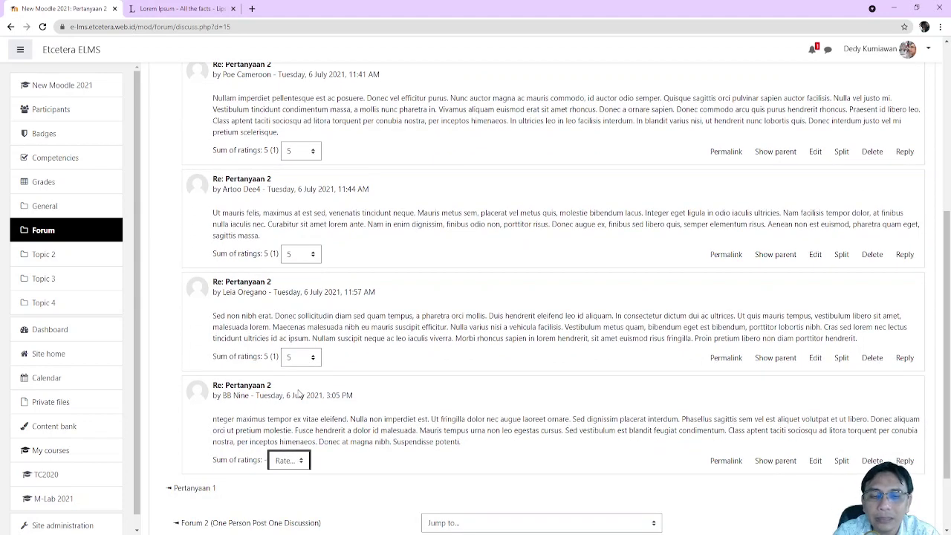
pyautogui.click(299, 398)
pyautogui.scroll(3, 461, 405)
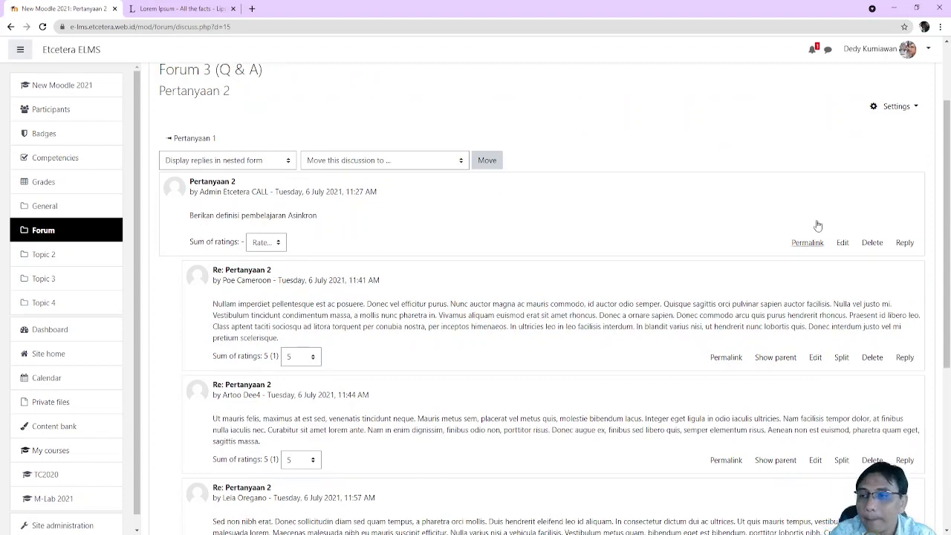
pyautogui.scroll(-5, 749, 315)
# Open the Pertanyaan 1 discussion and rate each of its four replies 5
pyautogui.click(205, 401)
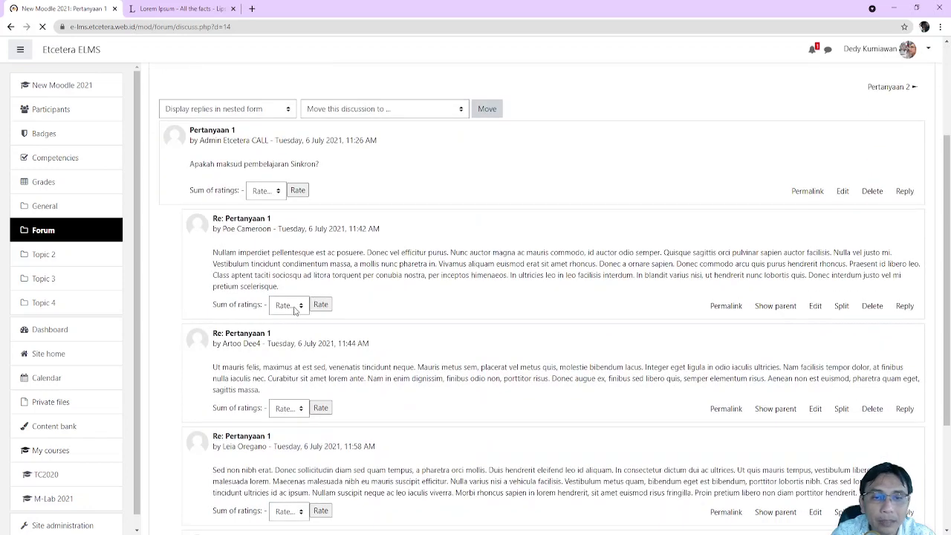
pyautogui.click(289, 305)
pyautogui.click(290, 392)
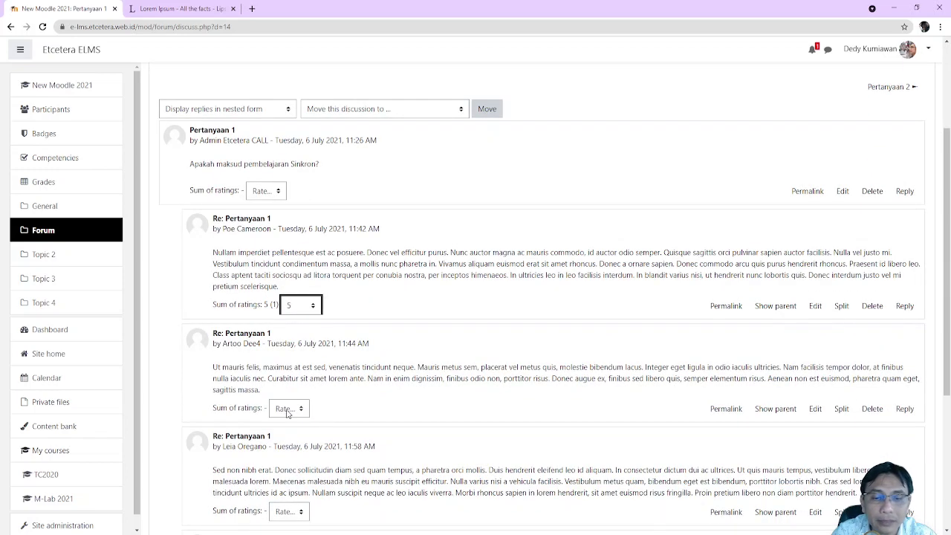
pyautogui.click(290, 409)
pyautogui.click(299, 353)
pyautogui.scroll(-1, 334, 372)
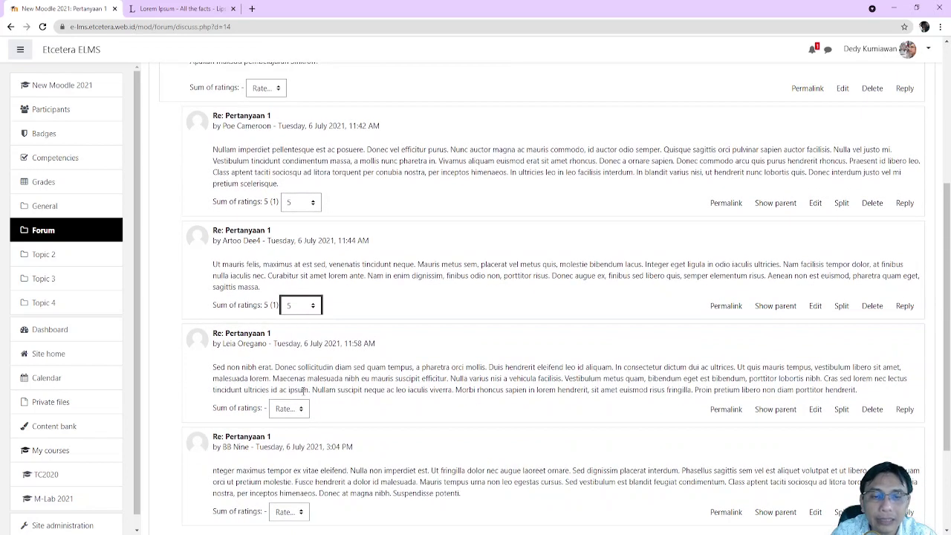
pyautogui.click(301, 413)
pyautogui.click(302, 342)
pyautogui.scroll(-1, 302, 345)
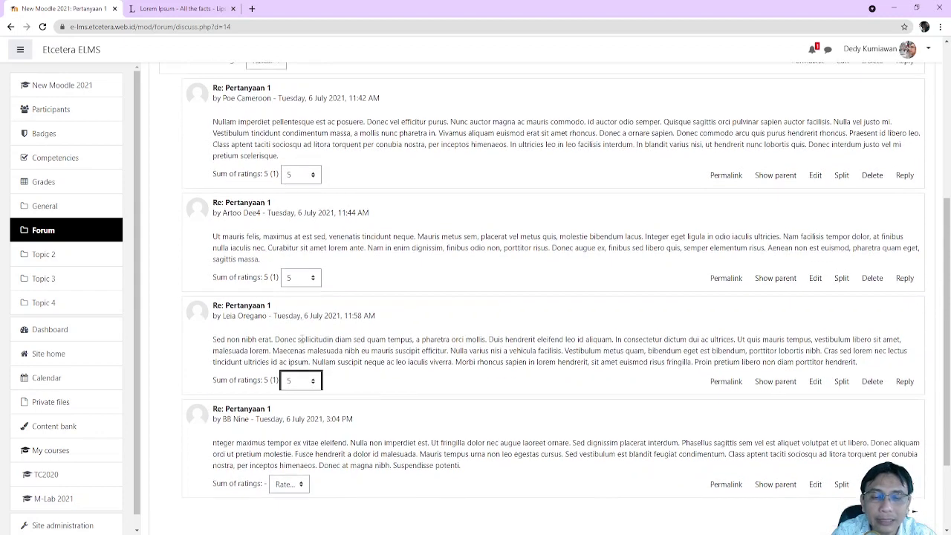
pyautogui.click(303, 409)
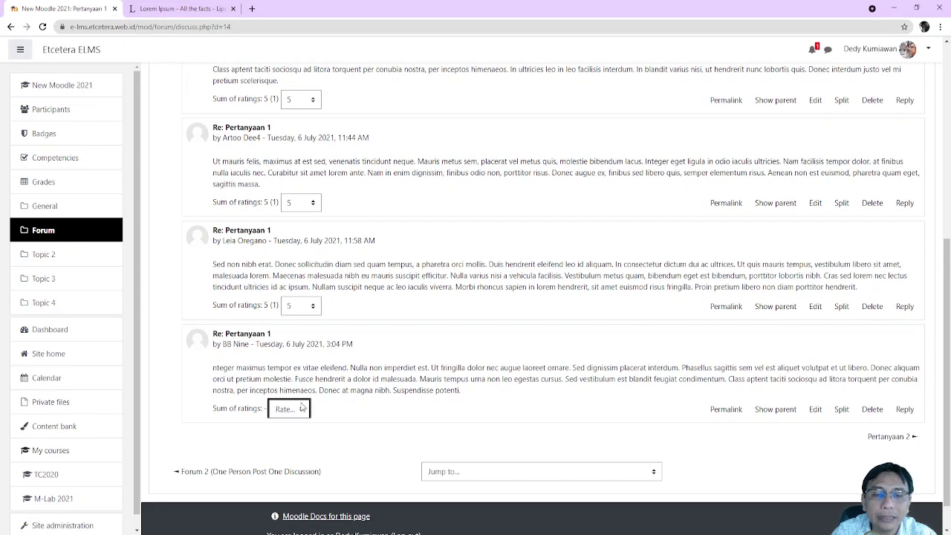
pyautogui.click(295, 338)
pyautogui.click(363, 315)
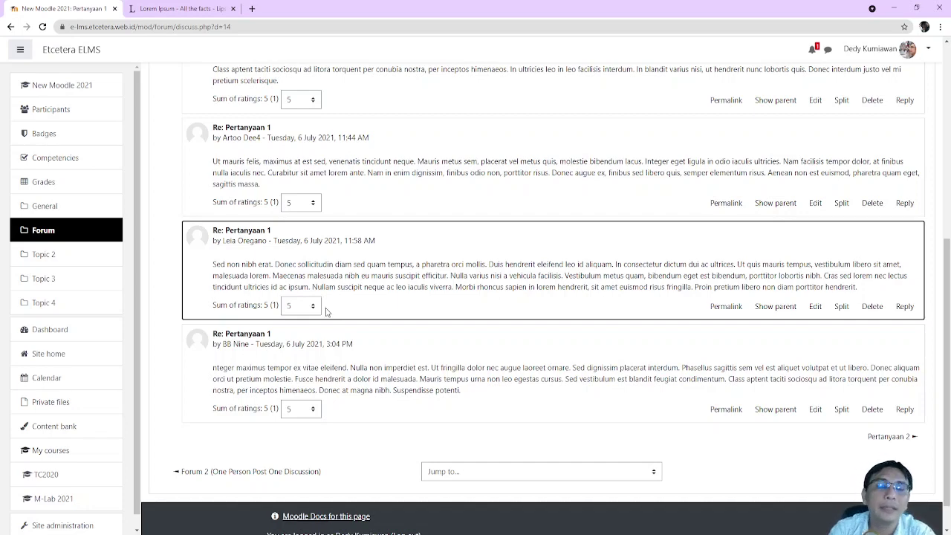
pyautogui.scroll(2, 315, 304)
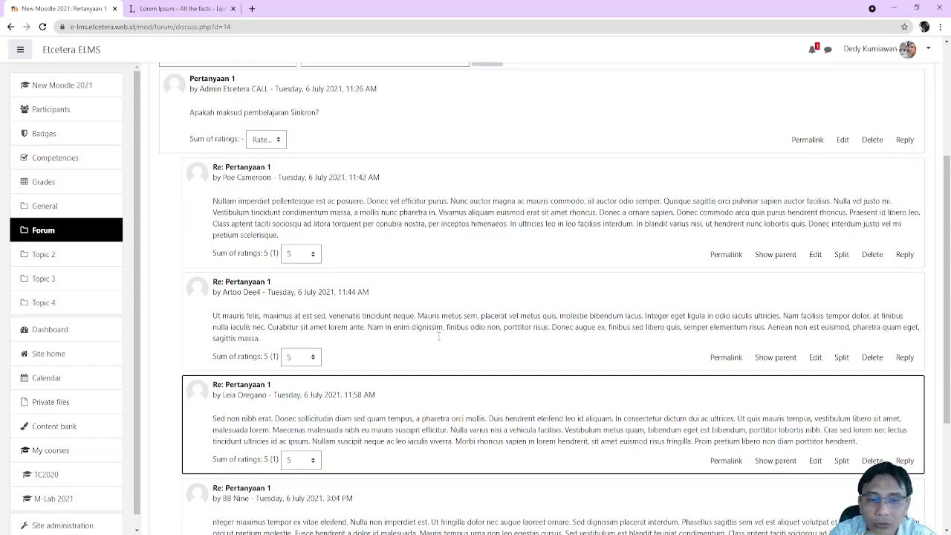
# Check the 10.00 Forum 3 ratings in the grader report, then return to New Moodle Lab 2021
pyautogui.click(42, 185)
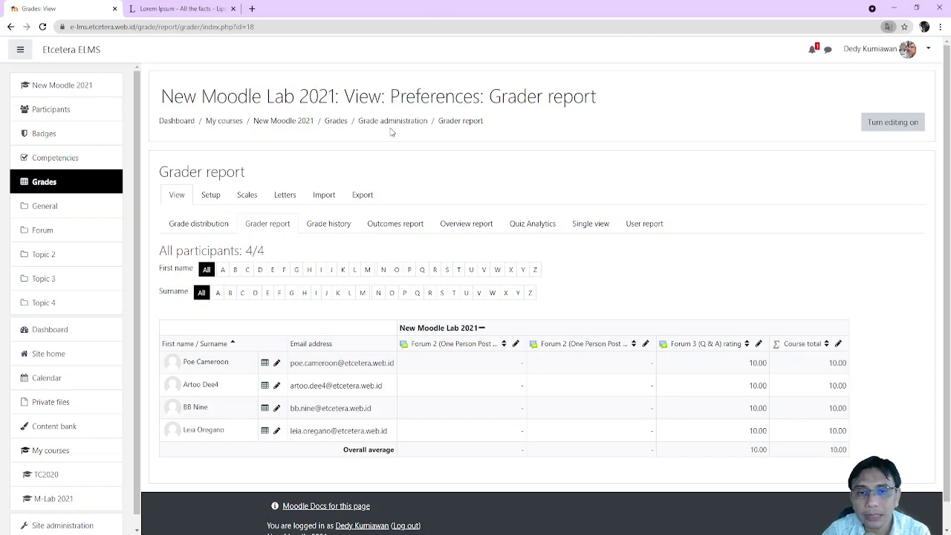
pyautogui.click(331, 121)
pyautogui.click(283, 122)
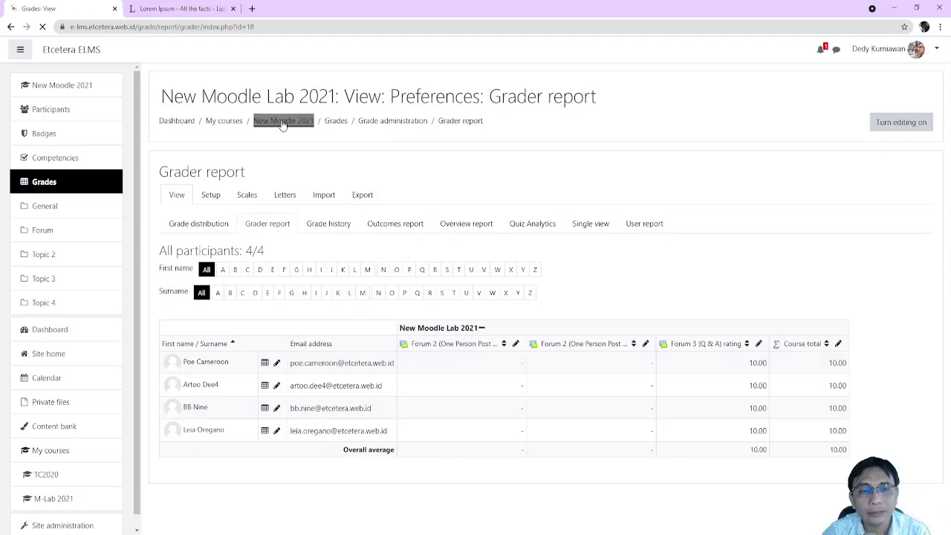
pyautogui.scroll(-1, 283, 123)
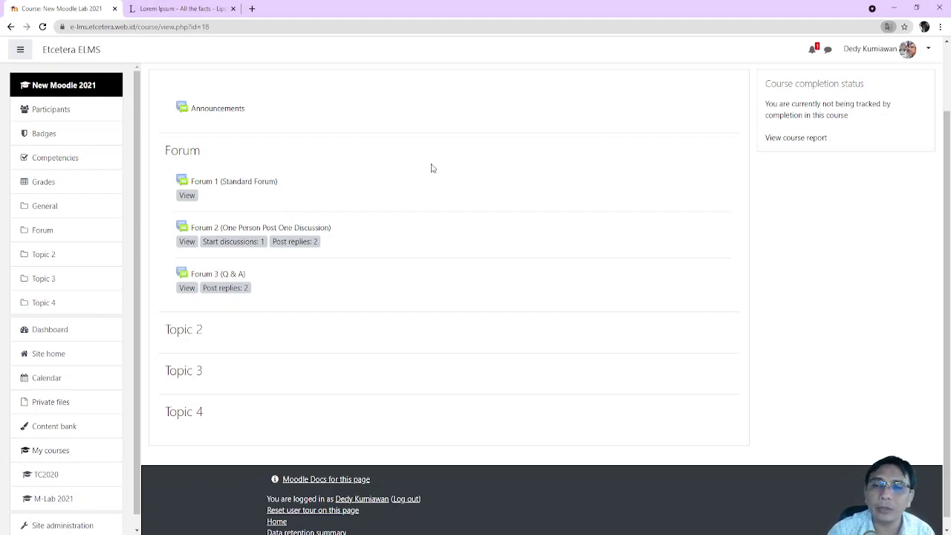
pyautogui.click(231, 276)
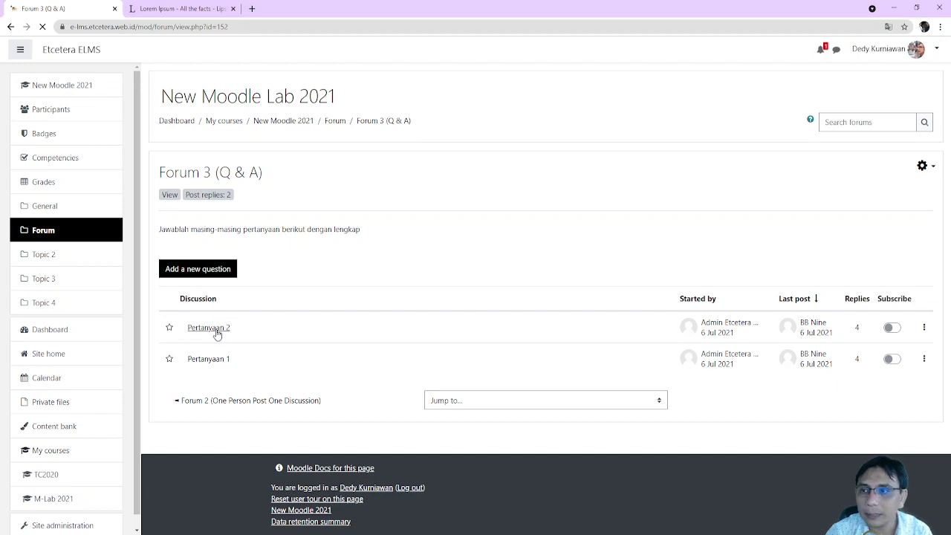
pyautogui.click(217, 335)
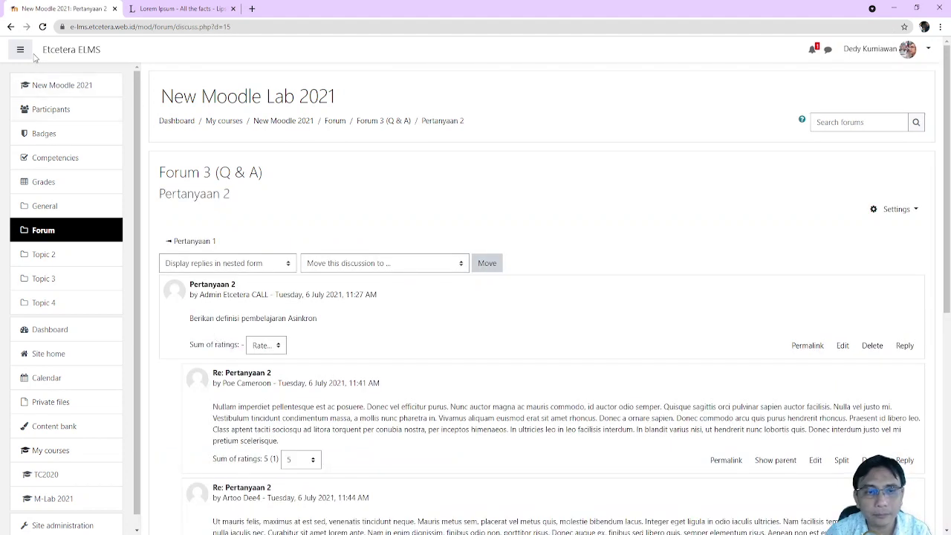
pyautogui.click(11, 27)
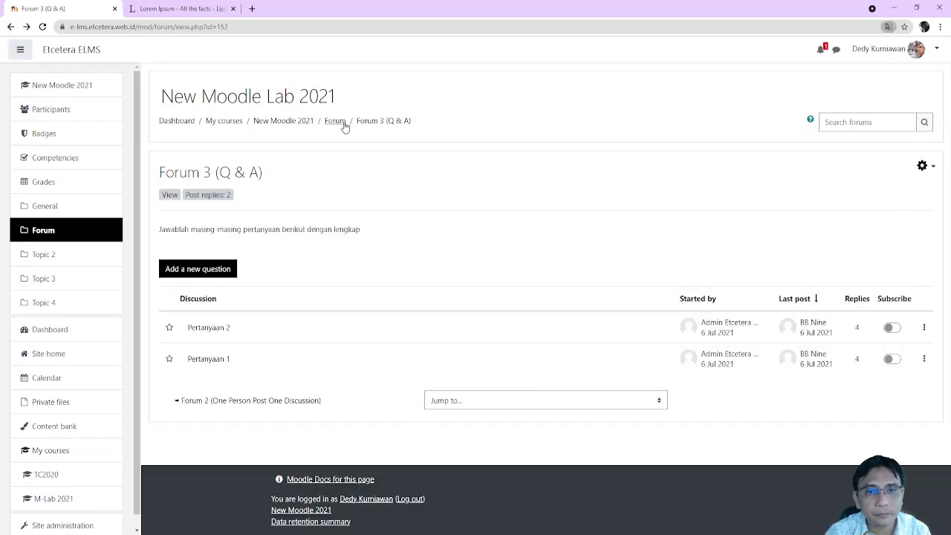
pyautogui.click(343, 123)
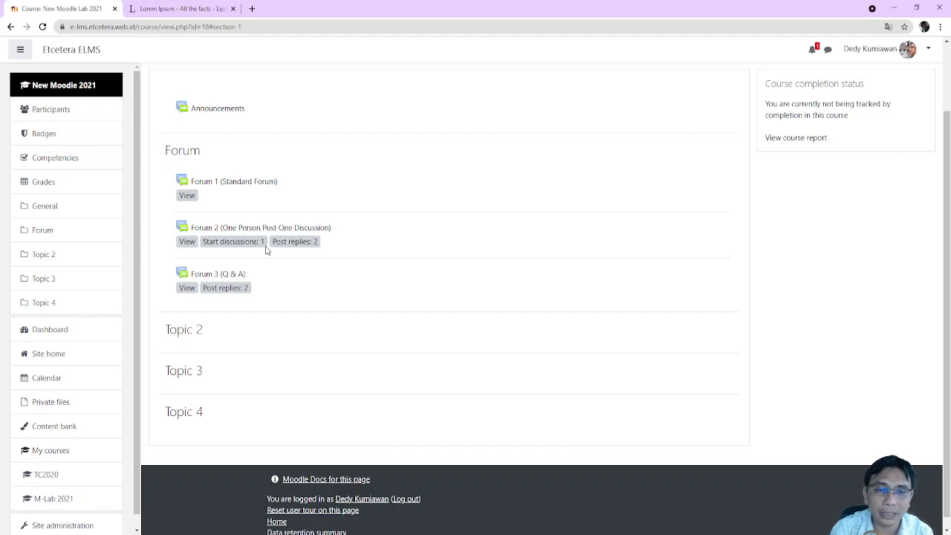
pyautogui.doubleClick(261, 241)
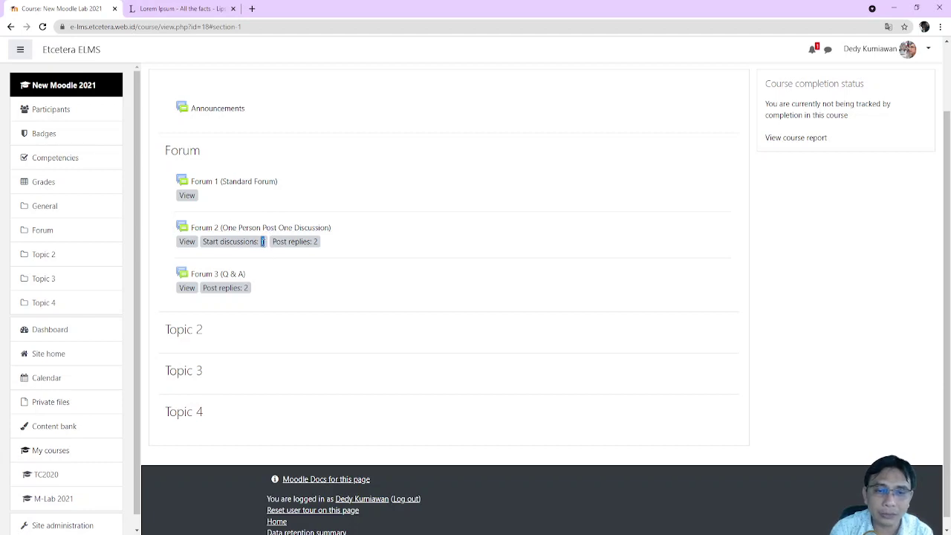
pyautogui.doubleClick(315, 242)
pyautogui.click(412, 257)
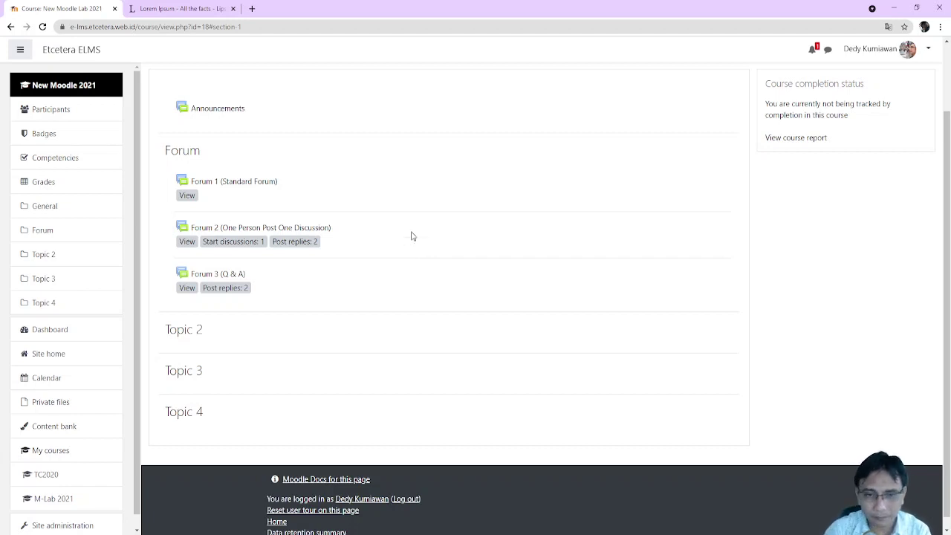
pyautogui.click(283, 233)
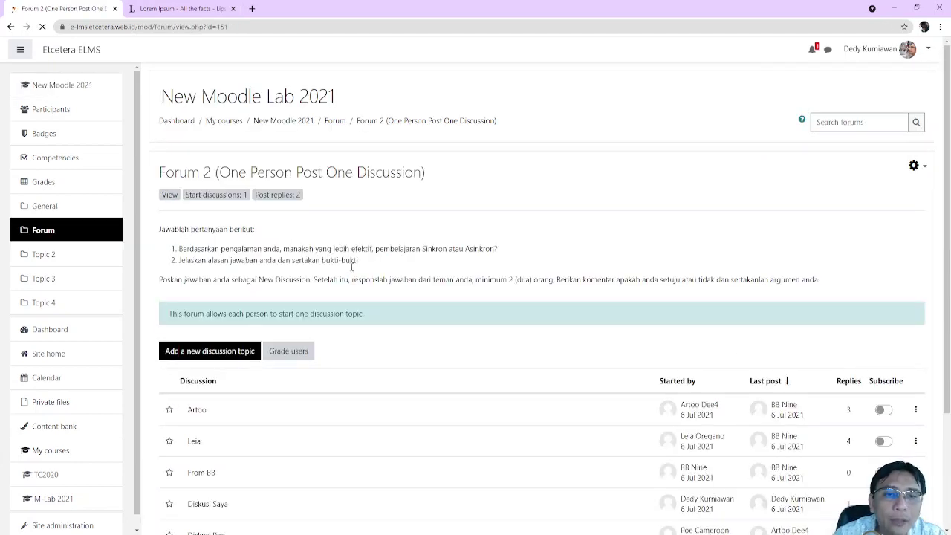
# Start grading Forum 2 users from the first of seven students
pyautogui.scroll(-3, 356, 272)
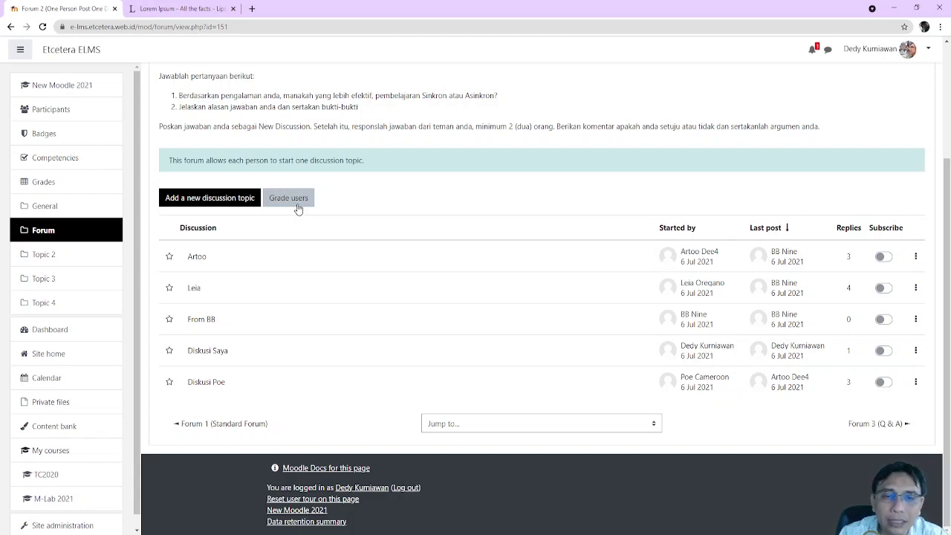
pyautogui.click(298, 209)
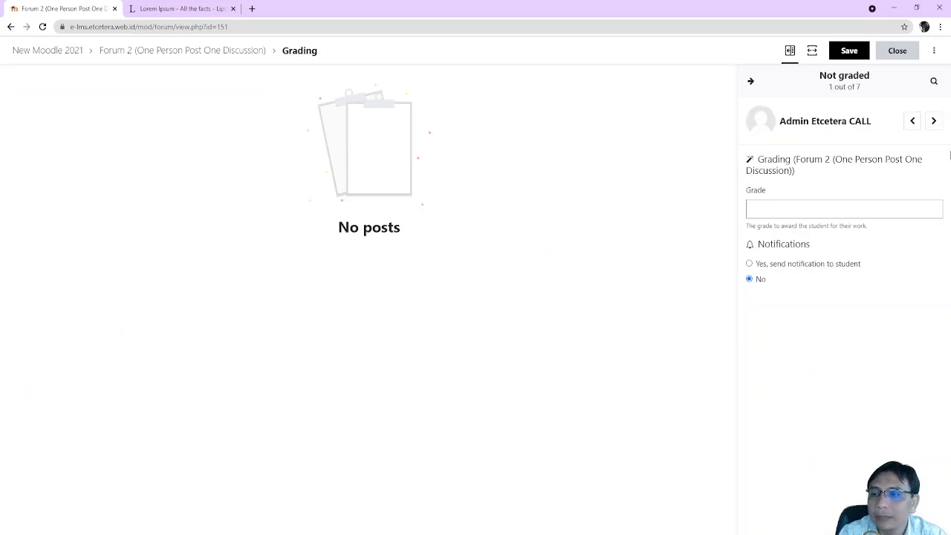
pyautogui.click(933, 122)
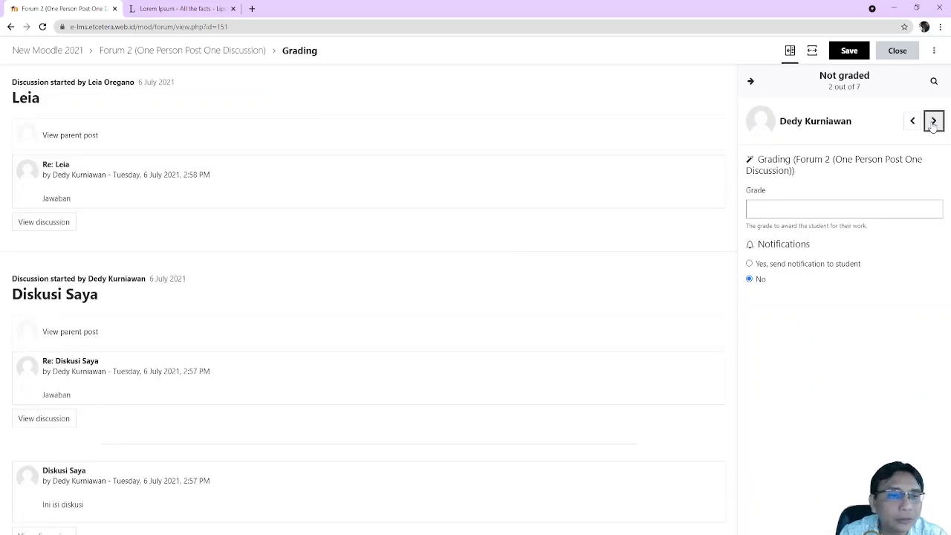
pyautogui.click(933, 122)
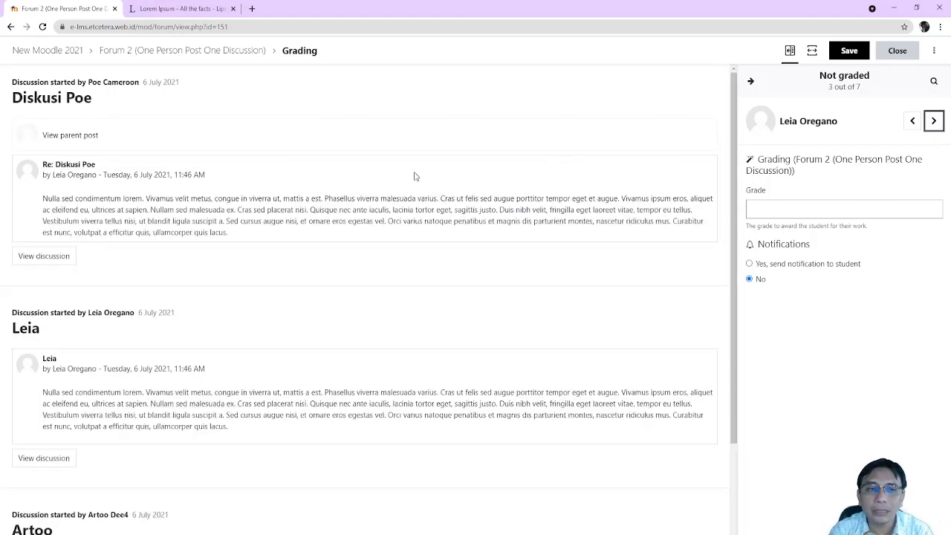
pyautogui.scroll(-2, 511, 191)
pyautogui.scroll(2, 511, 192)
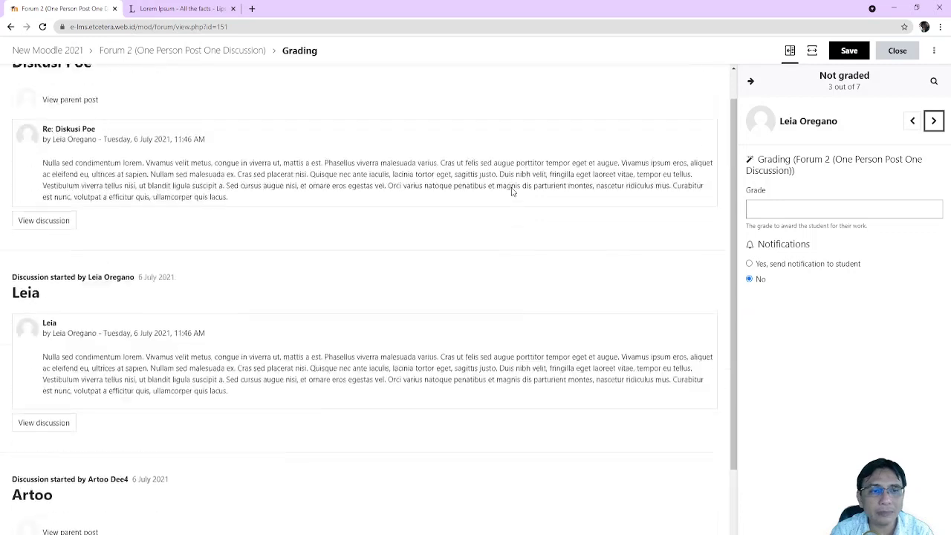
pyautogui.scroll(1, 512, 191)
pyautogui.scroll(-2, 511, 191)
pyautogui.scroll(2, 511, 191)
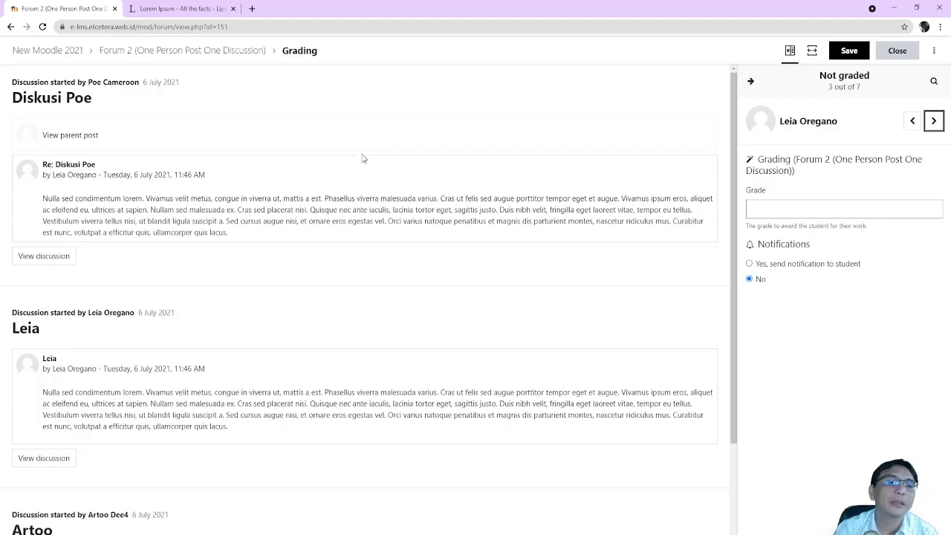
pyautogui.scroll(-2, 362, 156)
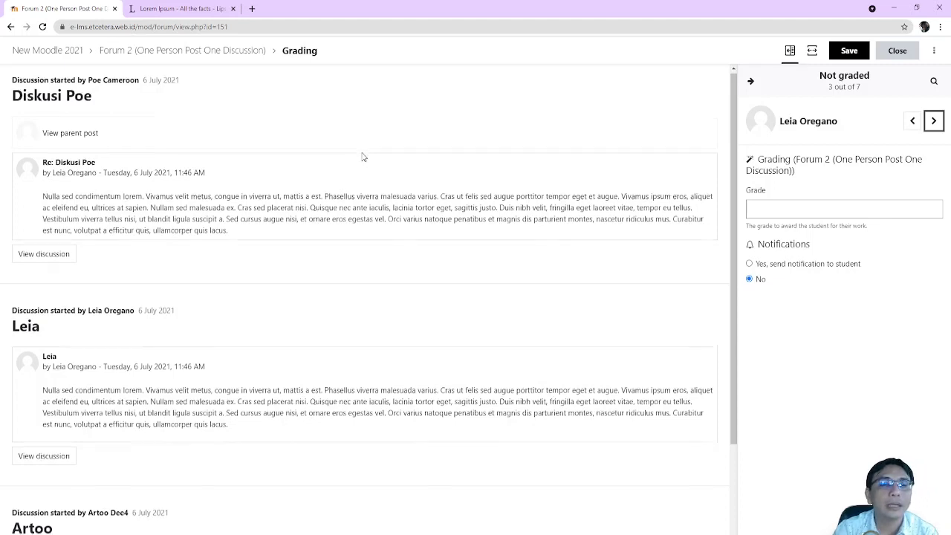
pyautogui.scroll(2, 306, 166)
pyautogui.scroll(-3, 130, 187)
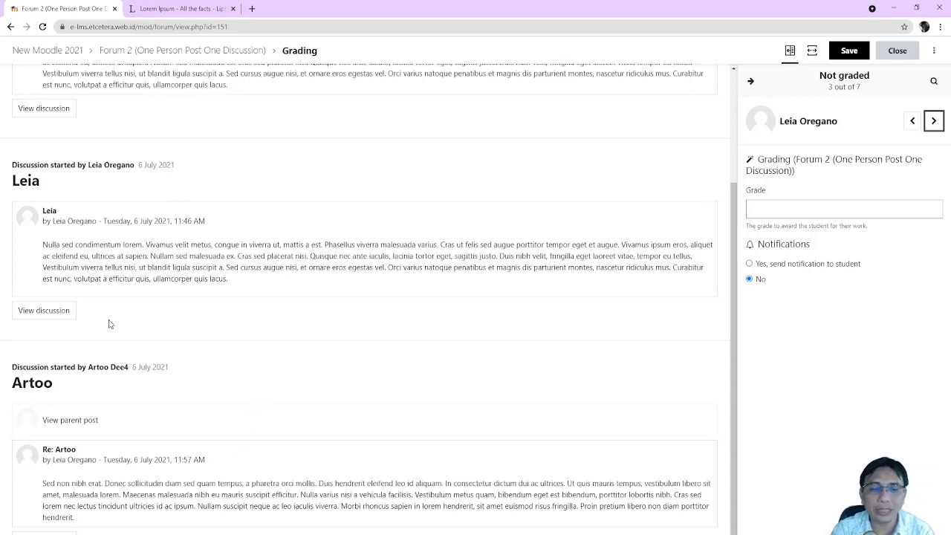
pyautogui.scroll(2, 110, 325)
pyautogui.scroll(-2, 119, 246)
pyautogui.scroll(2, 116, 264)
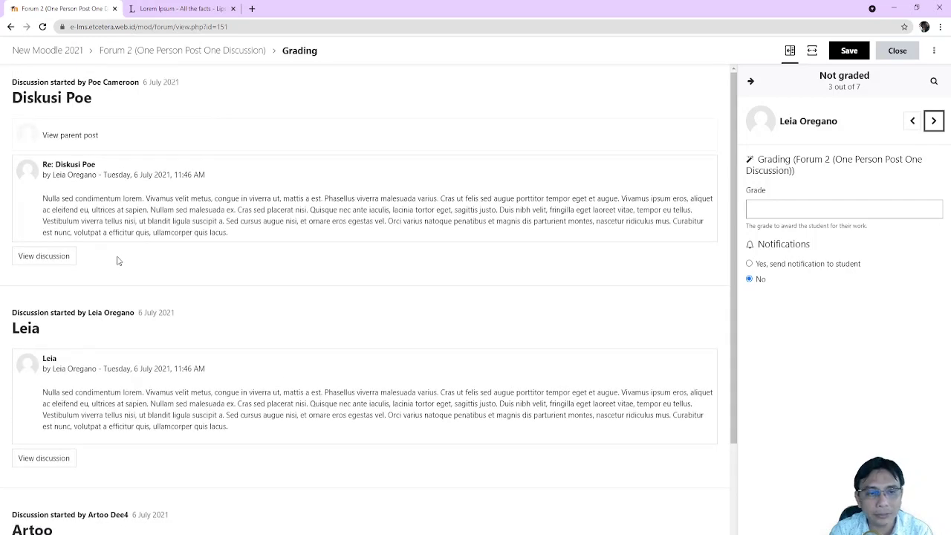
pyautogui.scroll(-2, 141, 331)
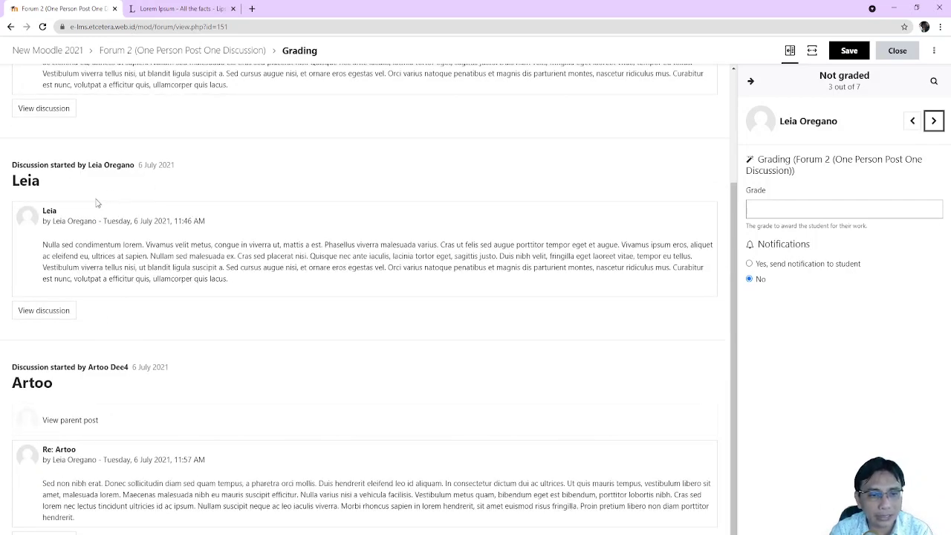
pyautogui.scroll(2, 102, 205)
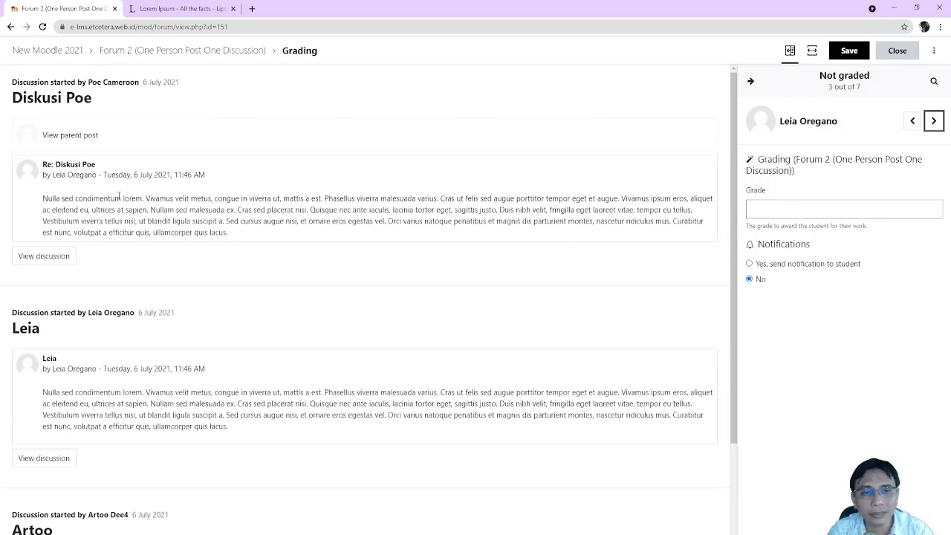
pyautogui.scroll(-2, 122, 190)
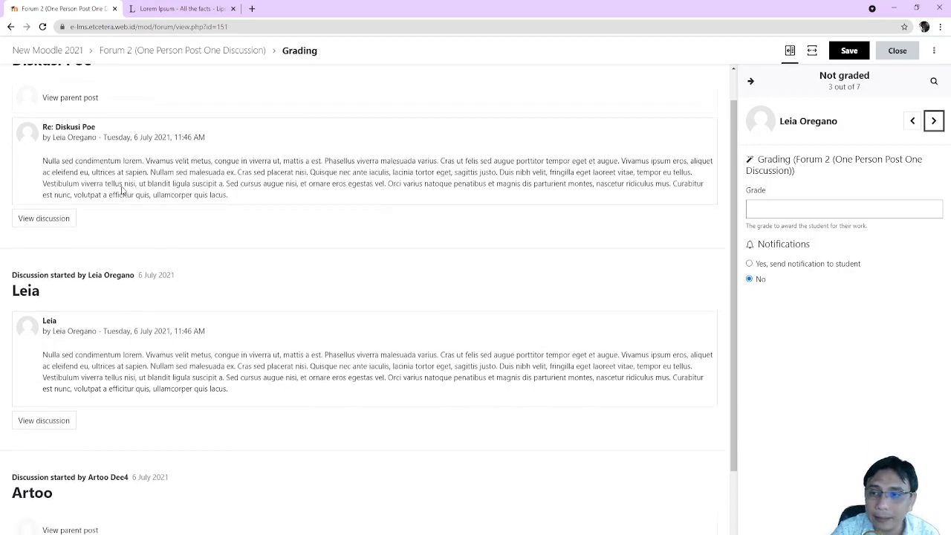
pyautogui.scroll(2, 124, 189)
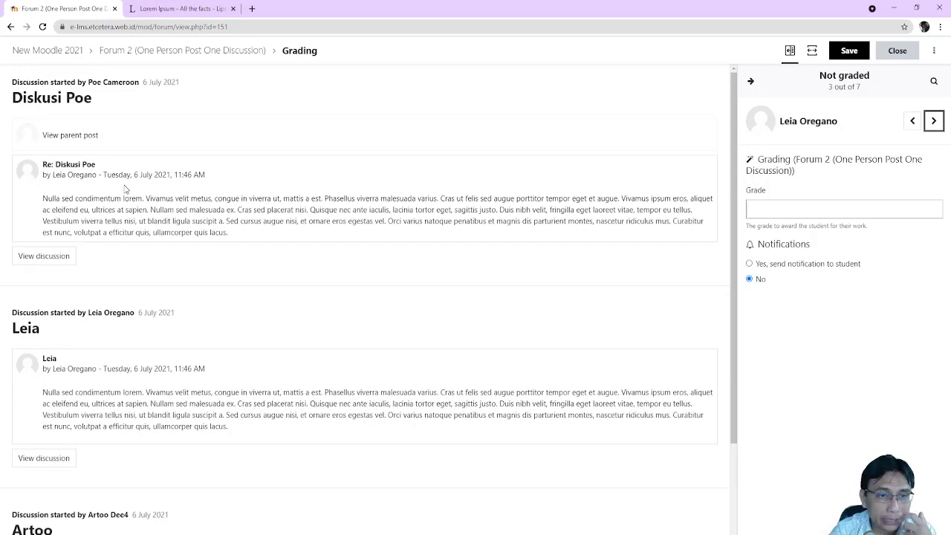
pyautogui.scroll(-2, 124, 189)
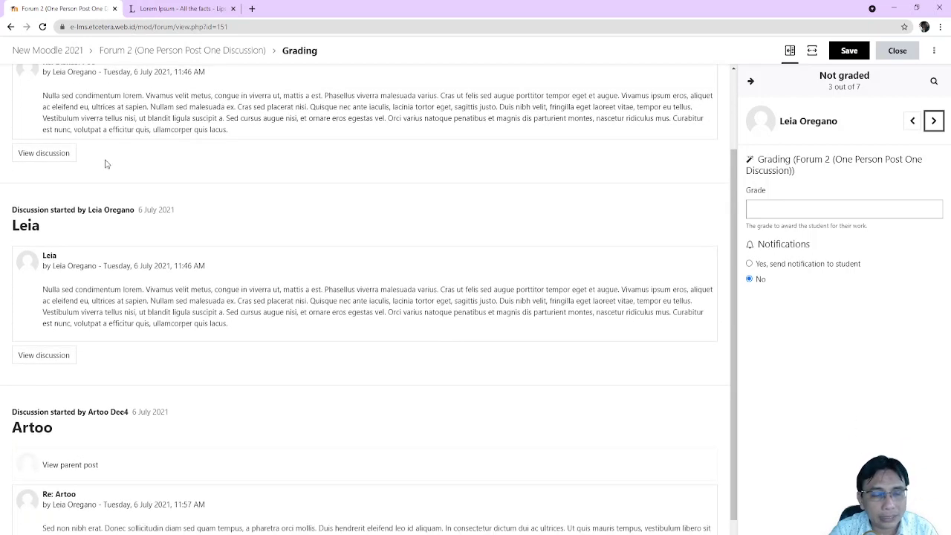
pyautogui.scroll(-1, 106, 161)
pyautogui.scroll(3, 112, 196)
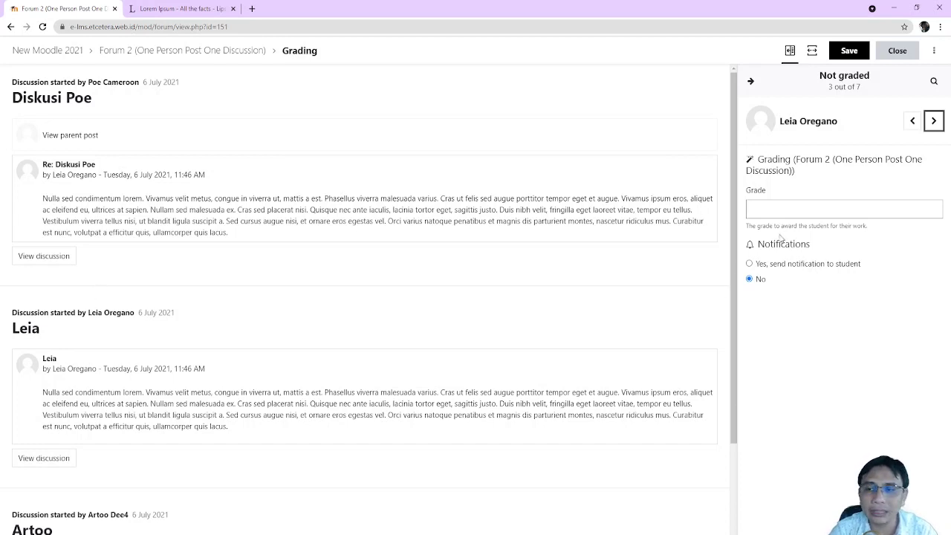
# Give students 3 and 4 a Forum 2 grade of 10 and save
pyautogui.click(800, 207)
pyautogui.write('10')
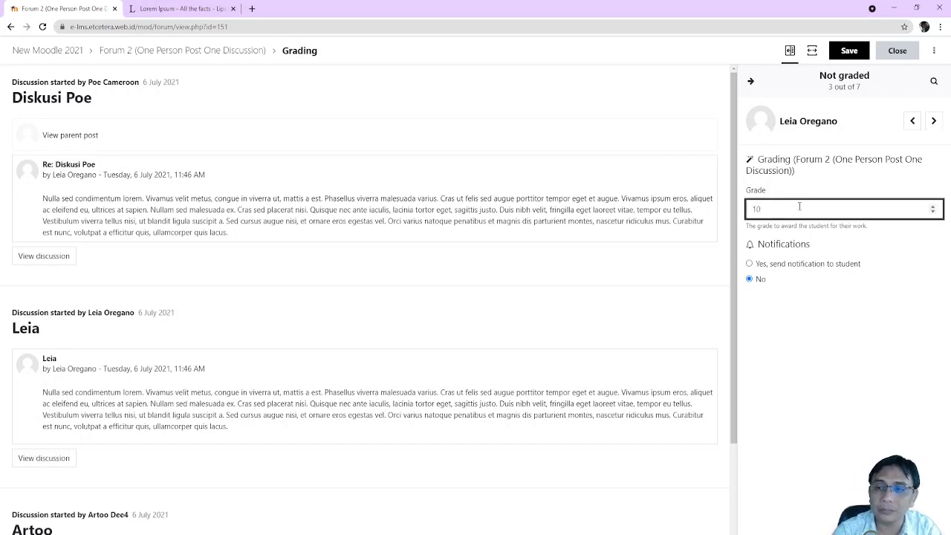
pyautogui.click(853, 51)
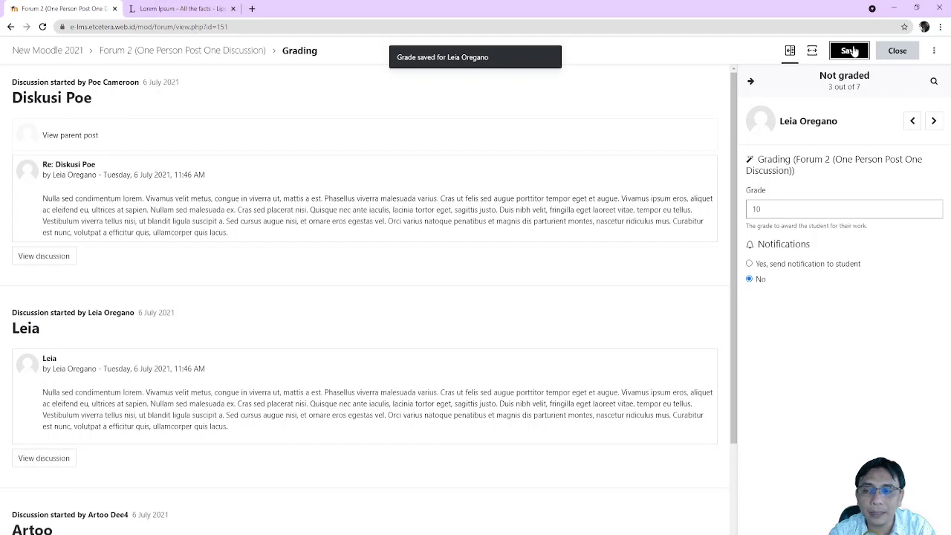
pyautogui.click(934, 122)
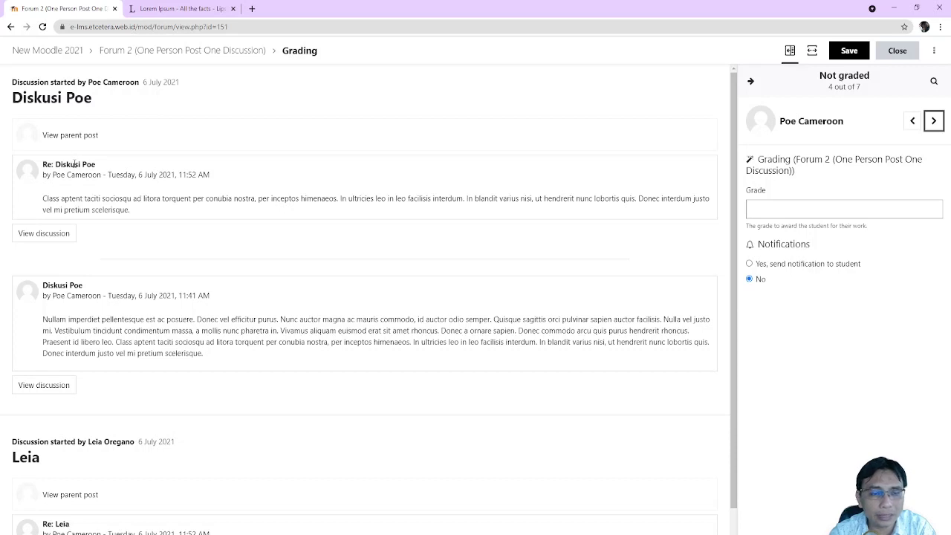
pyautogui.scroll(-1, 135, 235)
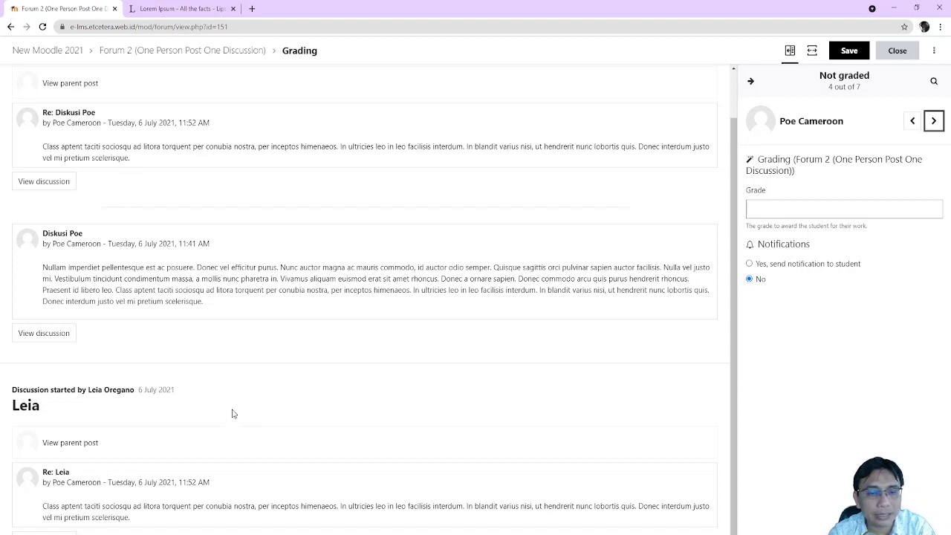
pyautogui.scroll(1, 232, 414)
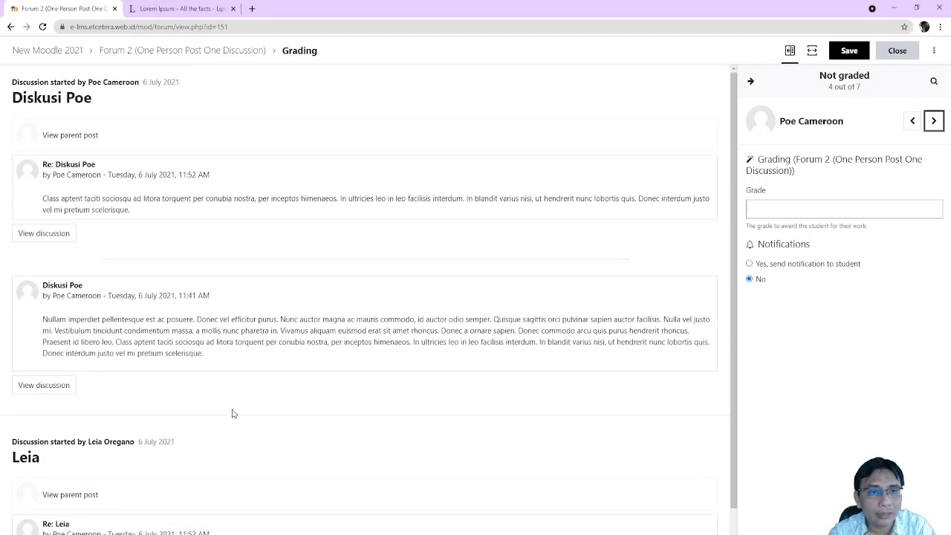
pyautogui.scroll(-1, 232, 413)
pyautogui.scroll(1, 90, 155)
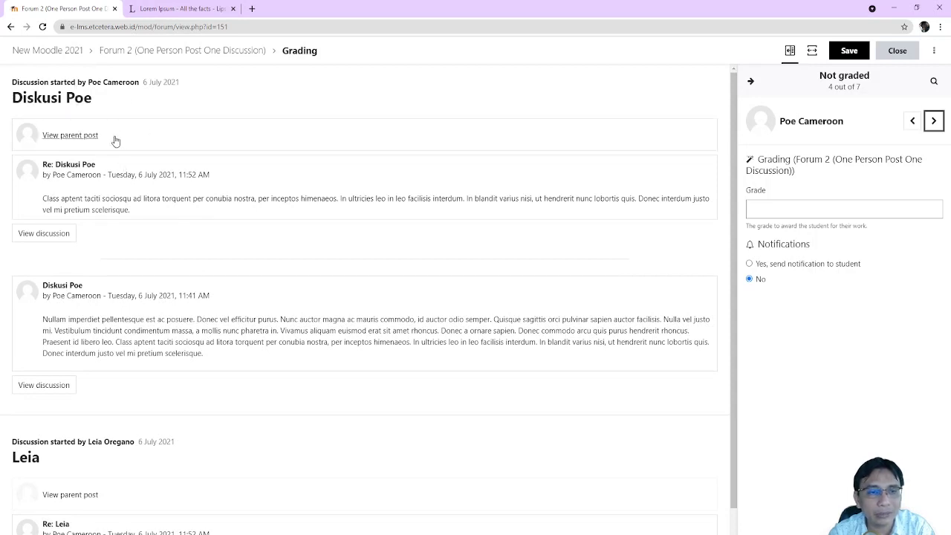
pyautogui.scroll(-1, 141, 353)
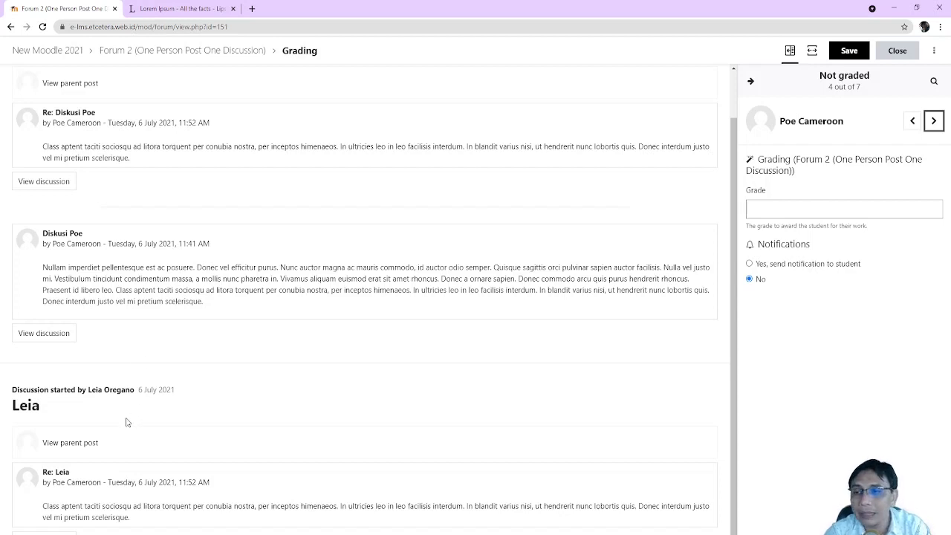
pyautogui.click(815, 208)
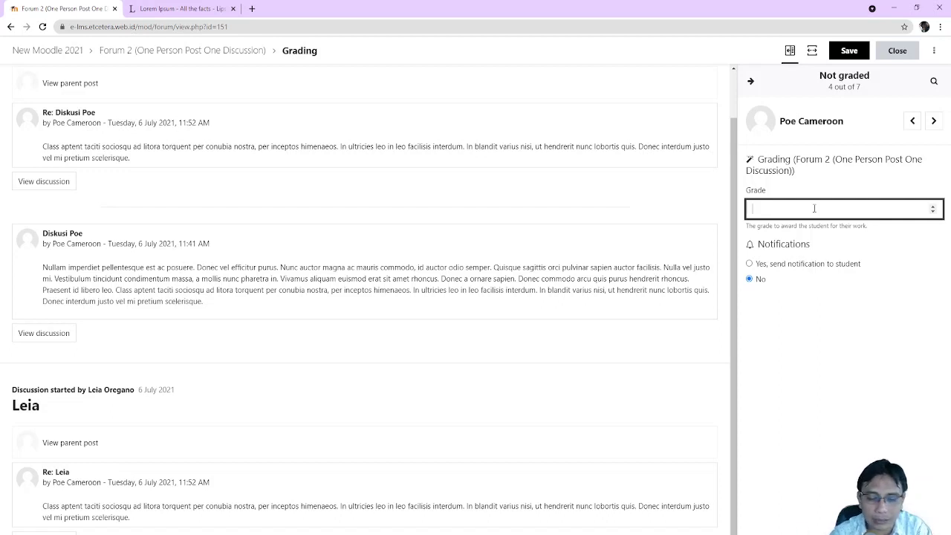
pyautogui.write('10')
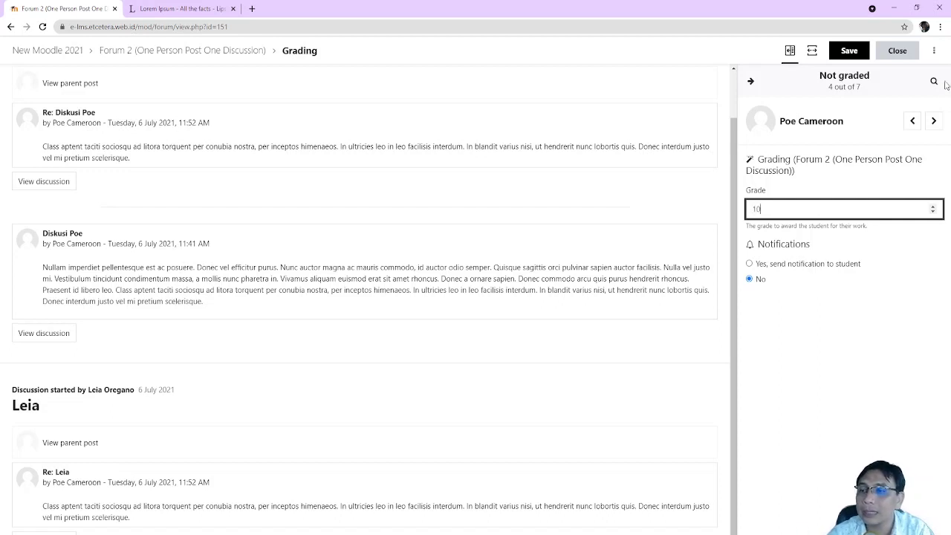
pyautogui.click(935, 123)
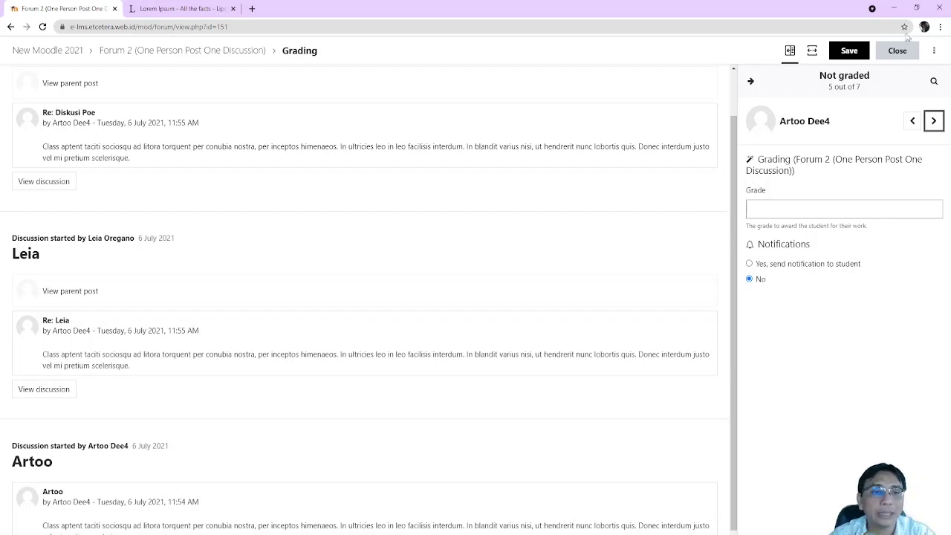
# Give students 5 and 6 a Forum 2 grade of 10, advancing to the last student
pyautogui.scroll(-1, 474, 202)
pyautogui.scroll(2, 473, 202)
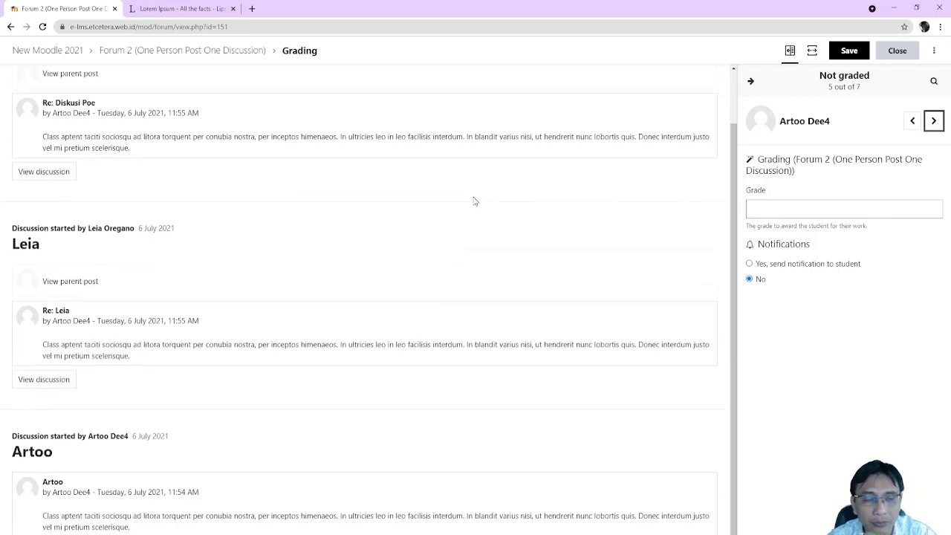
pyautogui.click(838, 209)
pyautogui.write('10')
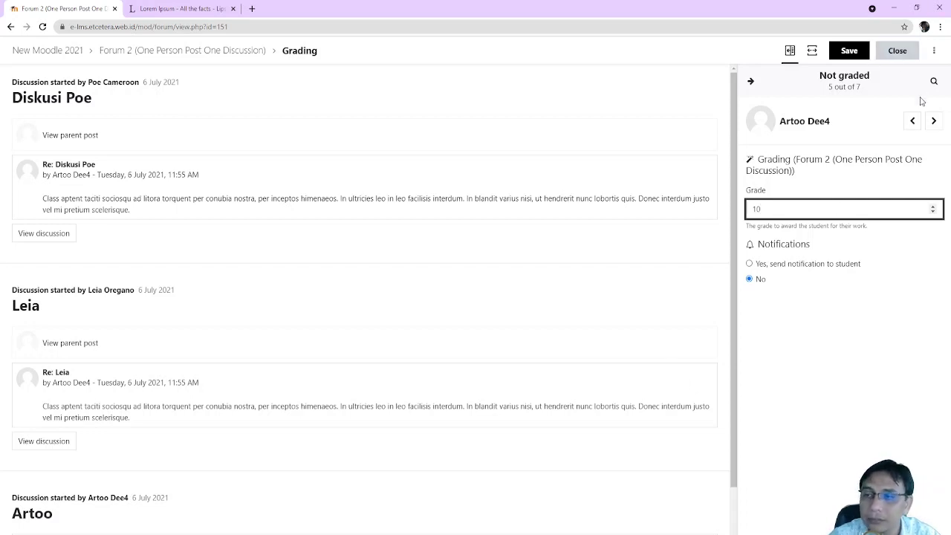
pyautogui.click(933, 122)
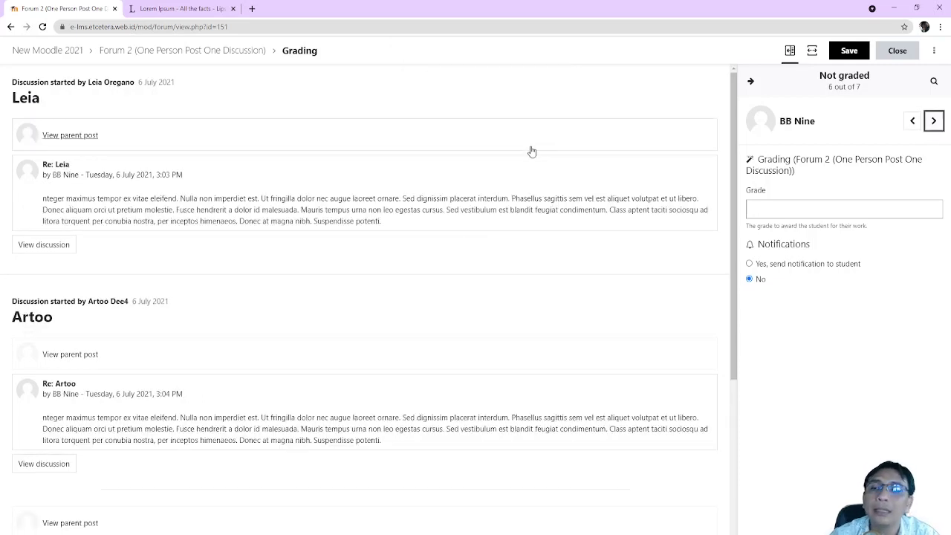
pyautogui.scroll(-3, 297, 206)
pyautogui.scroll(3, 297, 206)
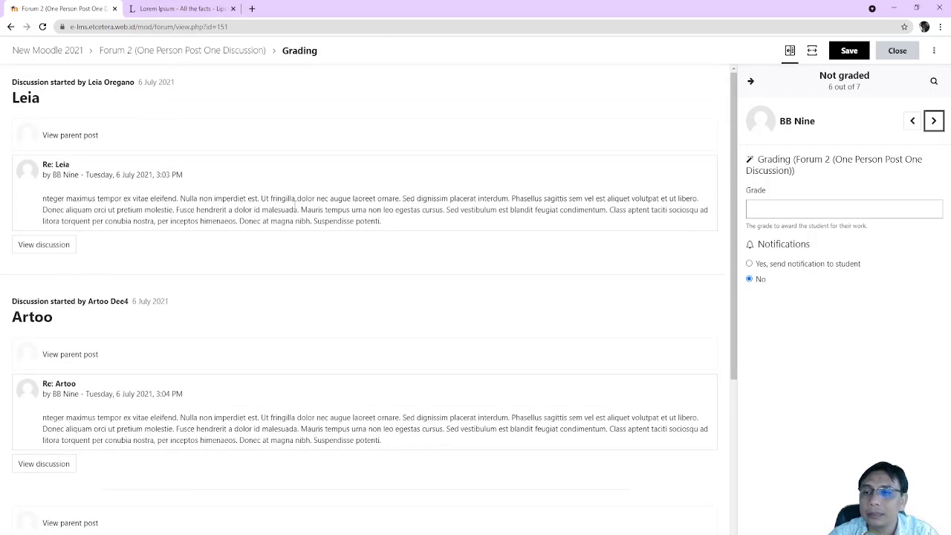
pyautogui.click(821, 211)
pyautogui.write('10')
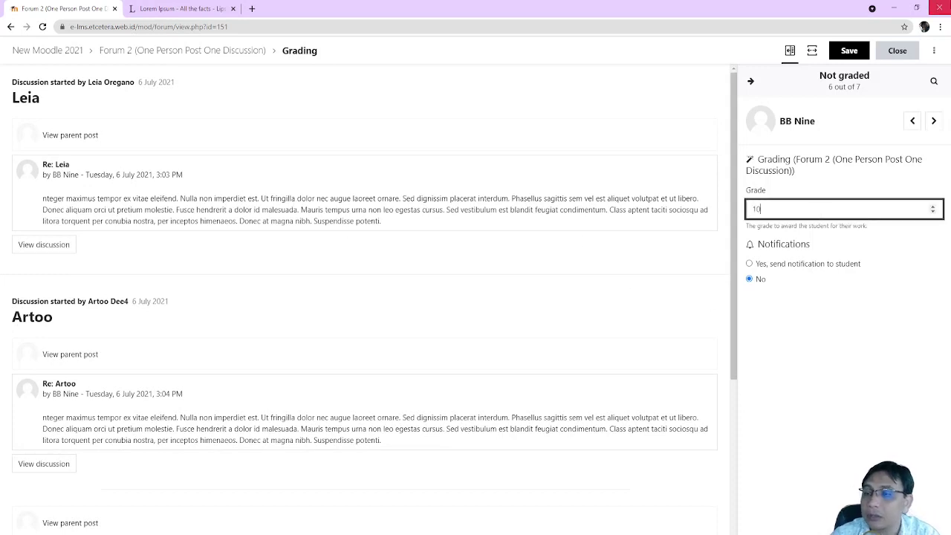
pyautogui.click(936, 121)
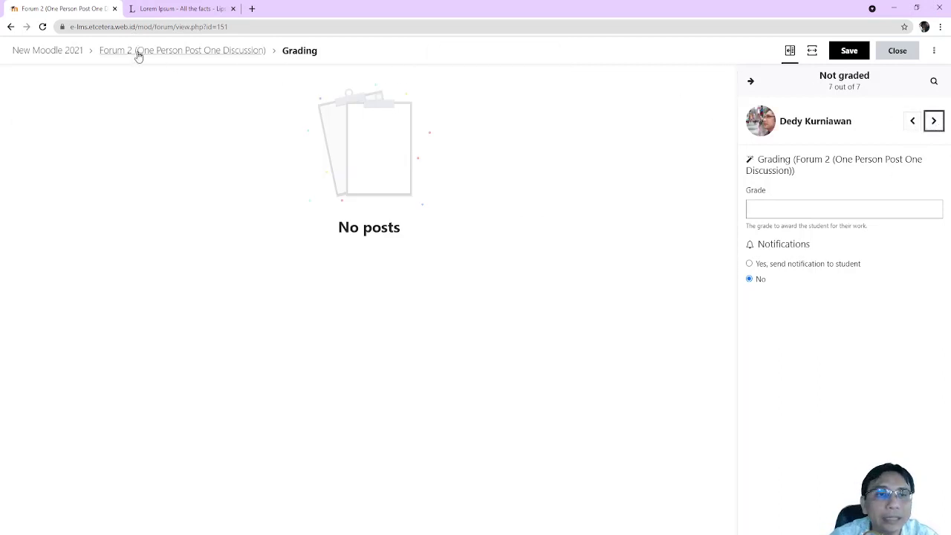
# Verify the 10.00 Forum 2 and Forum 3 grades in the grader report, then return to the course page
pyautogui.click(64, 53)
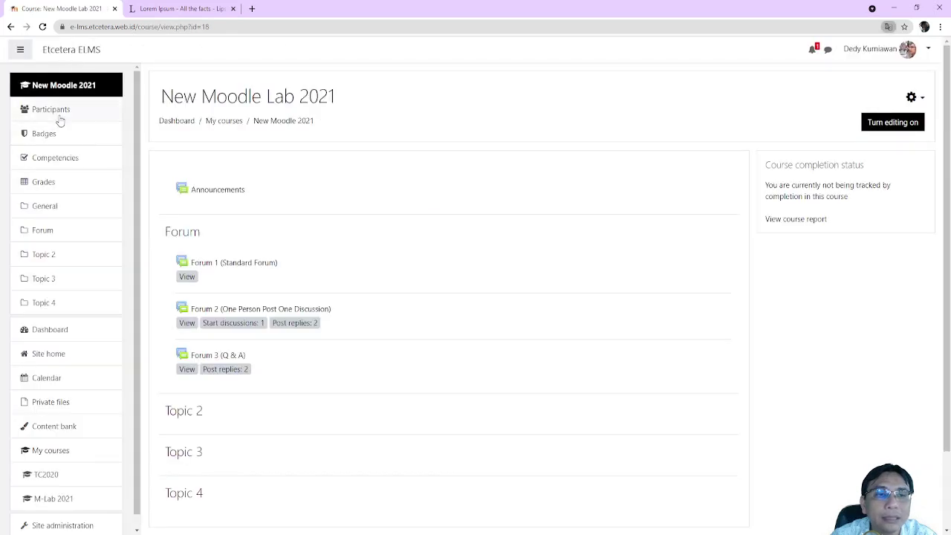
pyautogui.click(66, 184)
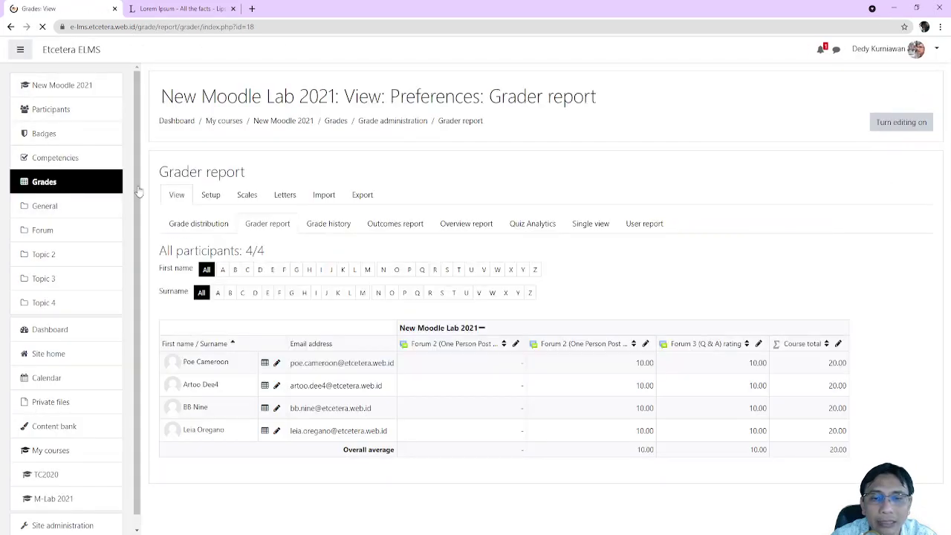
pyautogui.scroll(-1, 623, 405)
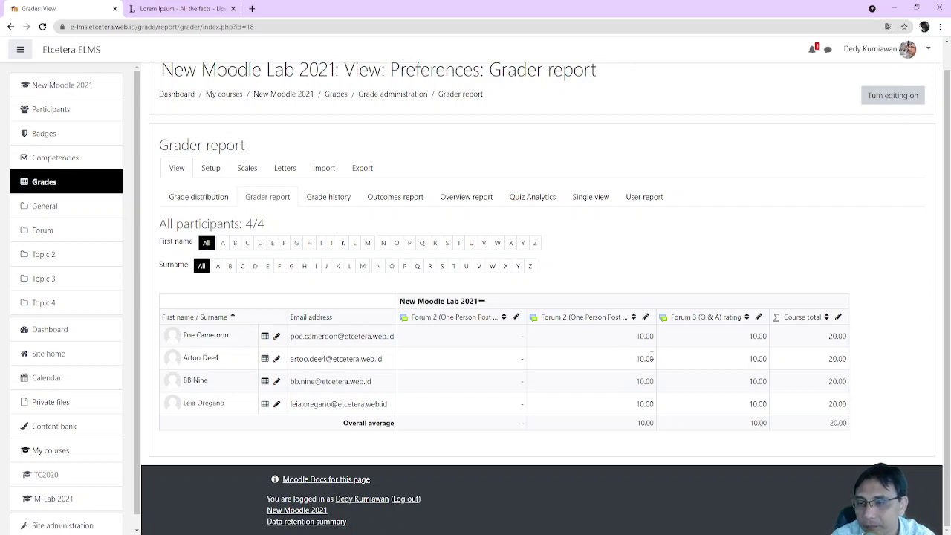
pyautogui.scroll(1, 51, 103)
pyautogui.click(69, 86)
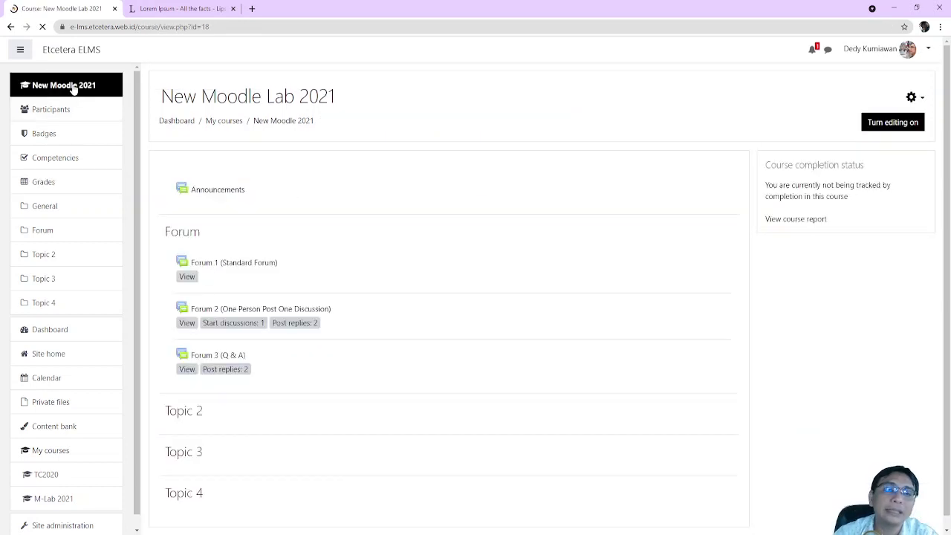
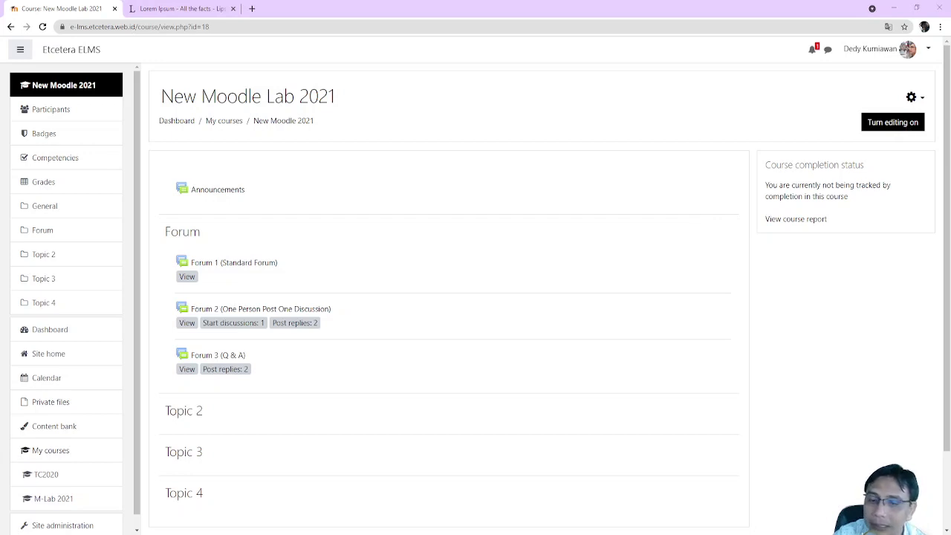
# Turn on course editing and open the activity chooser under the Forum section
pyautogui.click(873, 125)
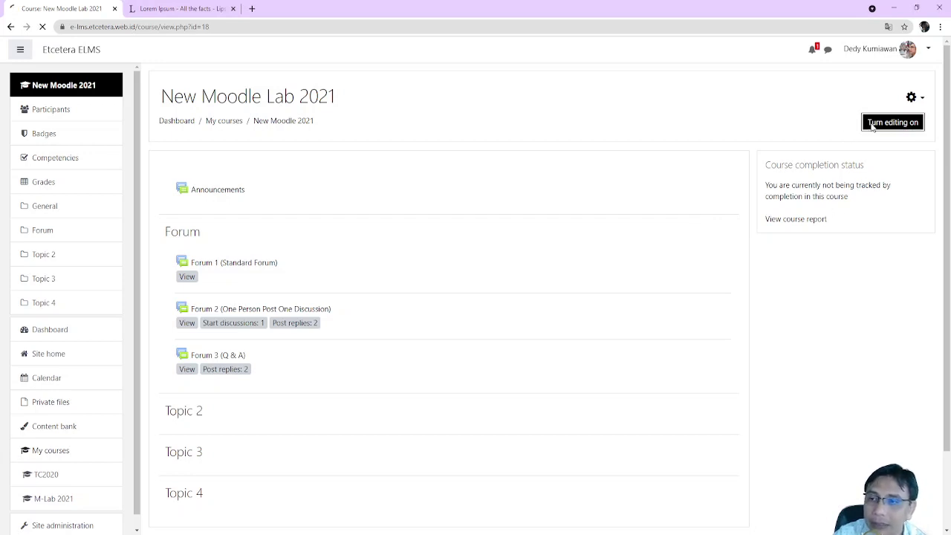
pyautogui.scroll(-2, 818, 323)
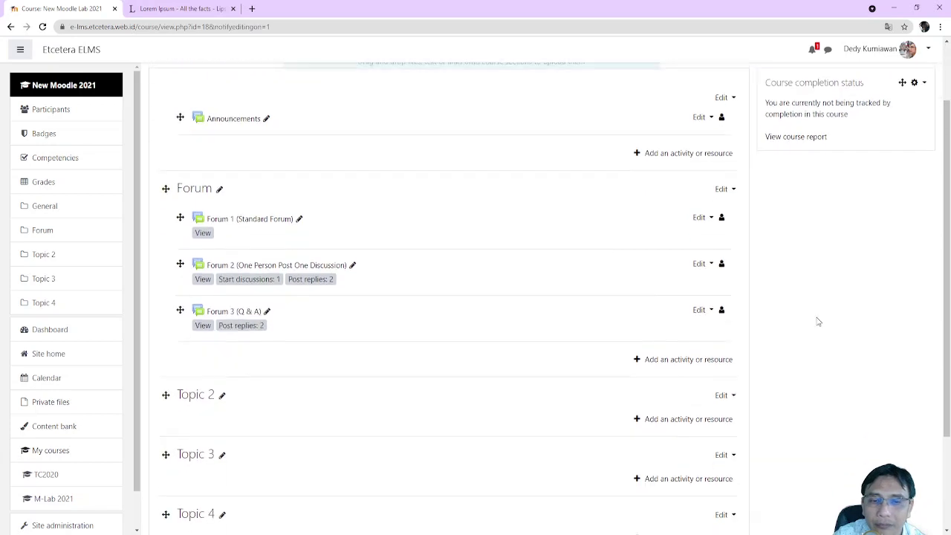
pyautogui.click(696, 342)
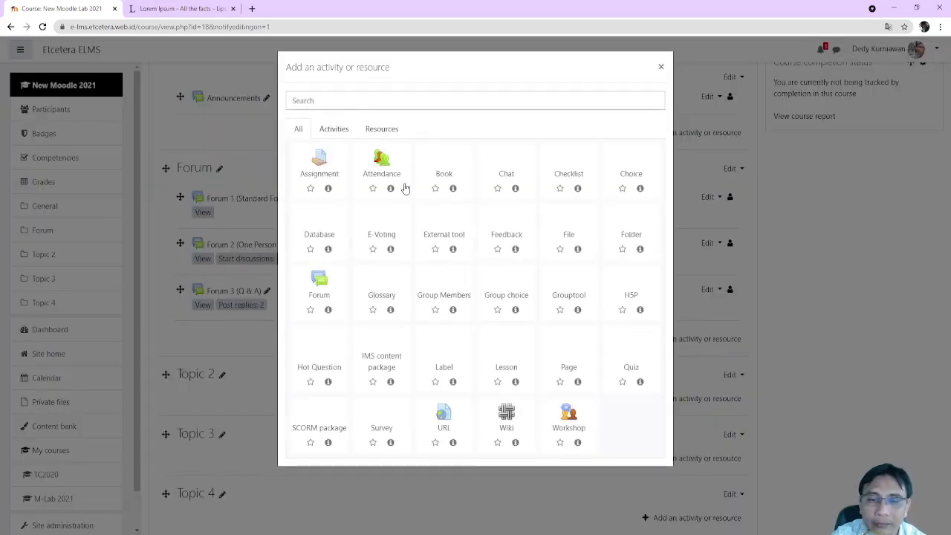
# Start a new Forum activity and name it 'Forum 4'
pyautogui.click(321, 290)
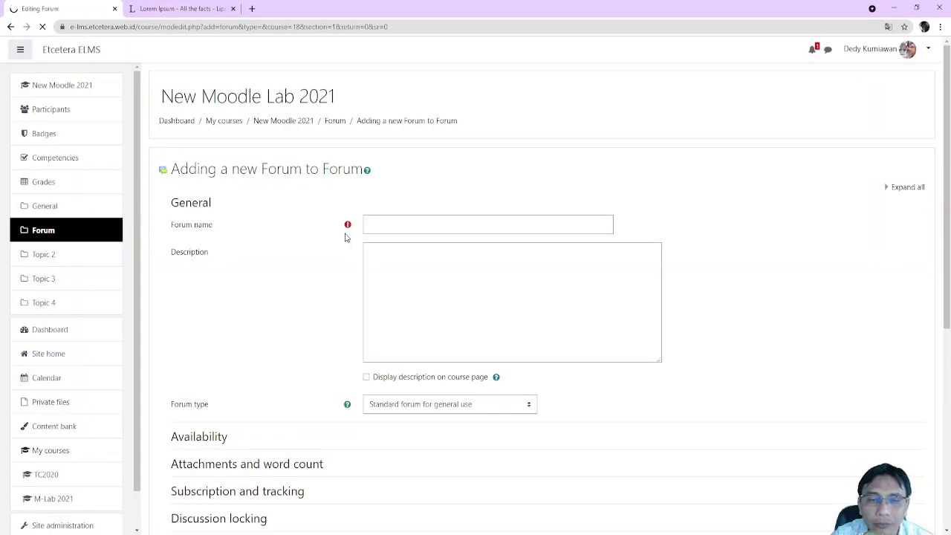
pyautogui.click(405, 224)
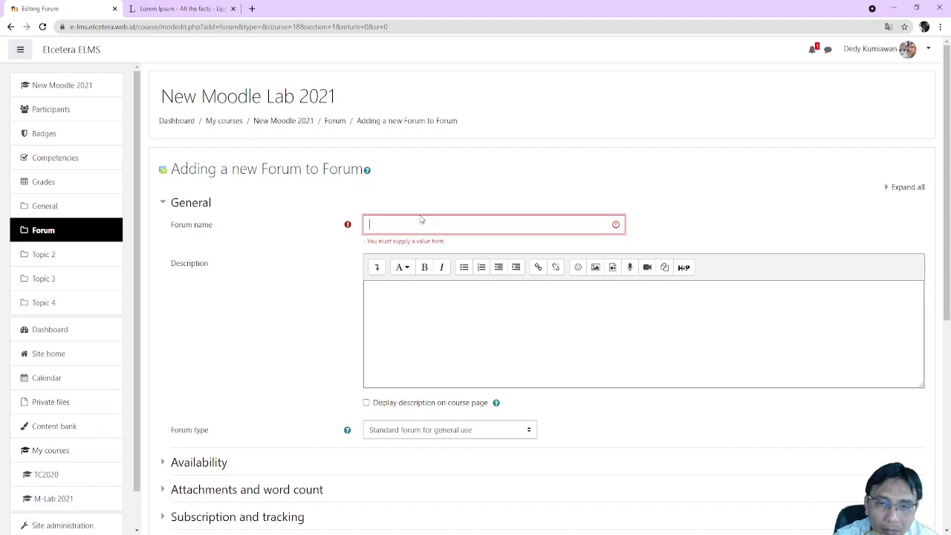
pyautogui.write('Forum 4')
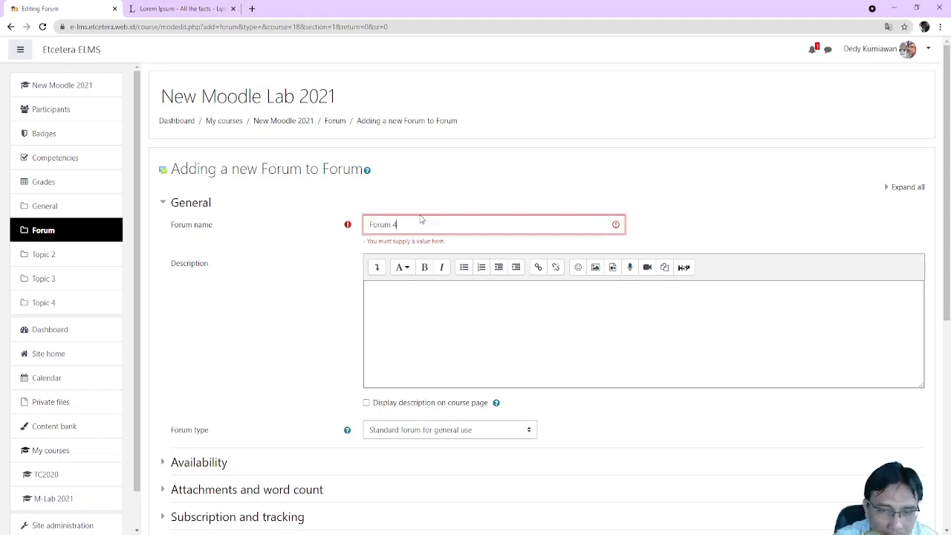
pyautogui.click(454, 319)
pyautogui.scroll(-1, 458, 321)
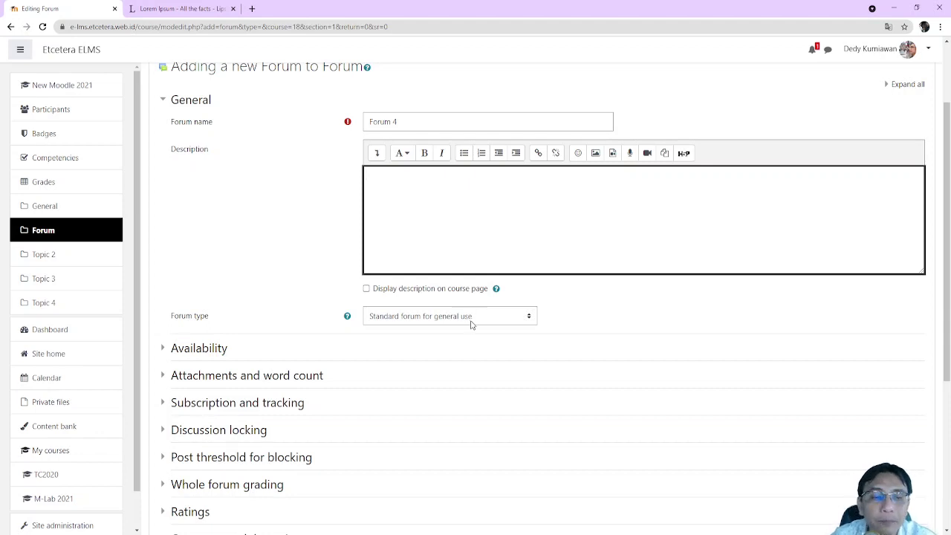
pyautogui.scroll(-1, 122, 329)
pyautogui.scroll(-3, 414, 324)
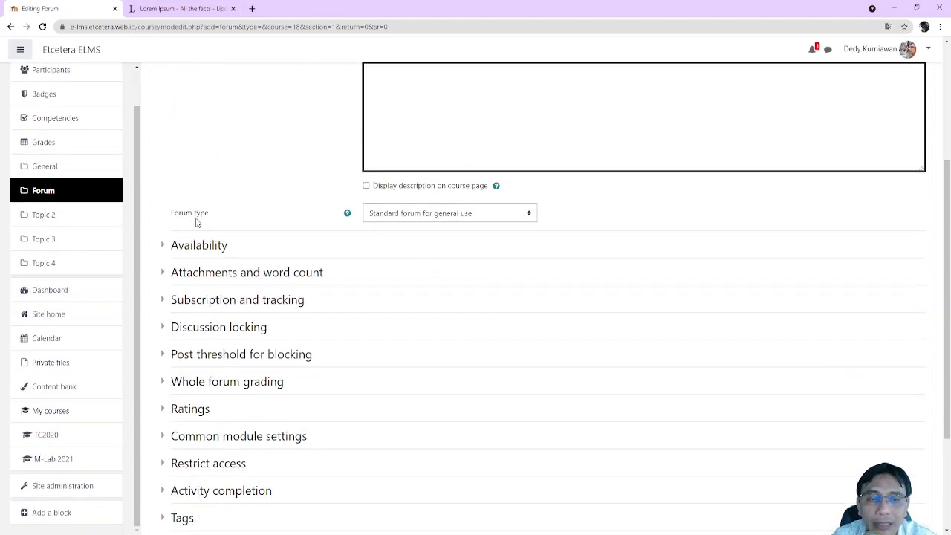
# Change the forum type from Standard forum for general use to Q and A forum
pyautogui.click(467, 222)
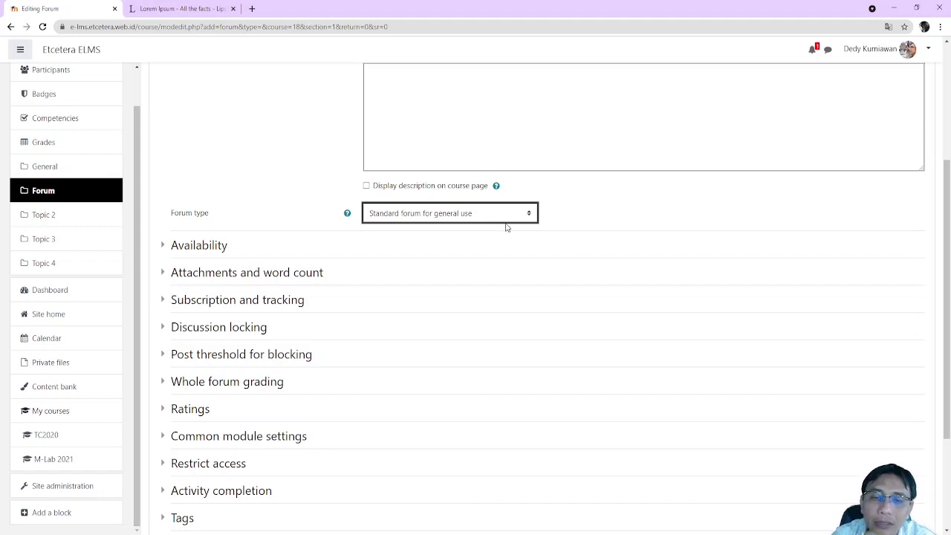
pyautogui.click(527, 213)
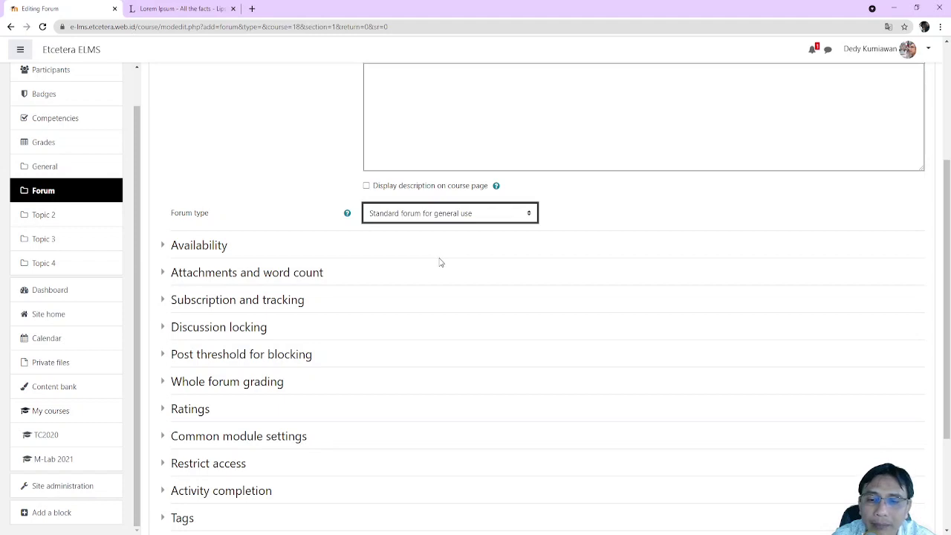
pyautogui.press('Up')
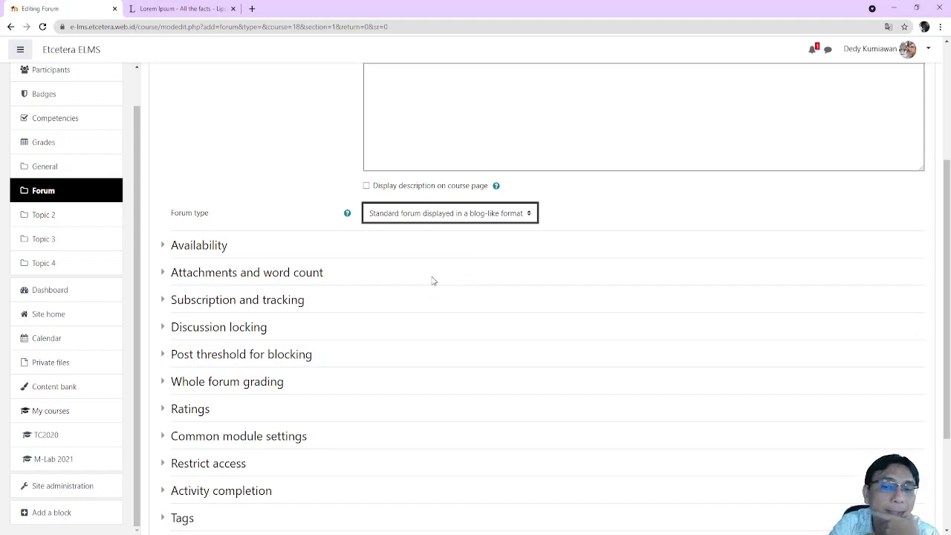
pyautogui.click(421, 254)
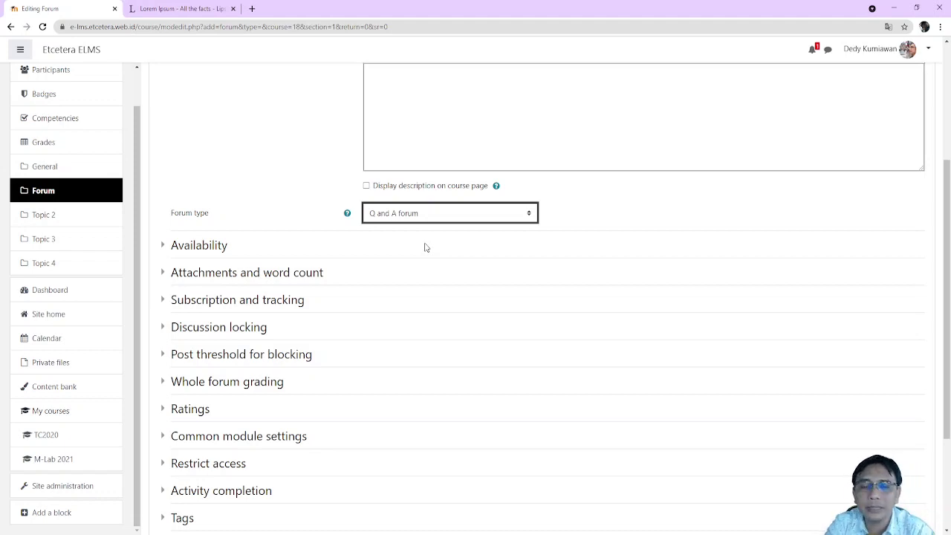
# Try A single simple discussion, then settle on Each person posts one discussion as the forum type
pyautogui.click(432, 234)
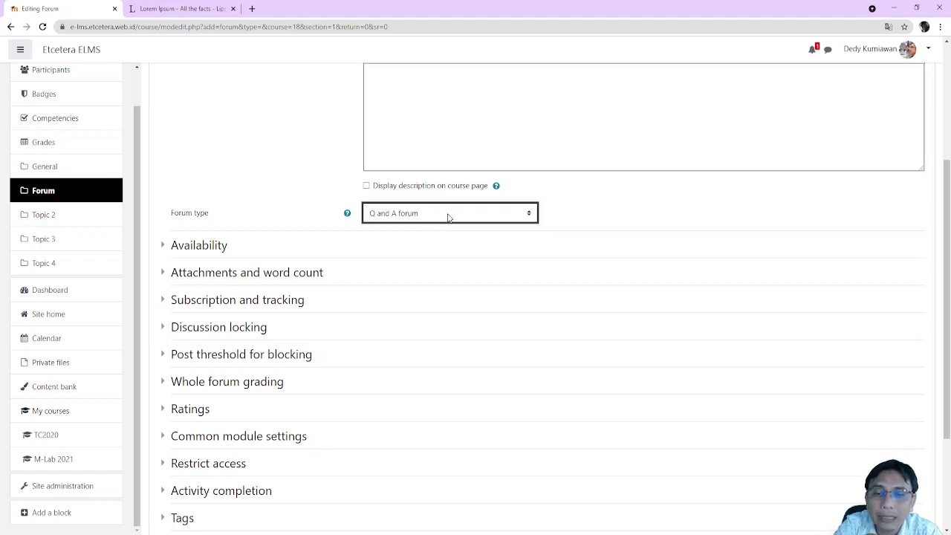
pyautogui.click(448, 233)
pyautogui.click(563, 232)
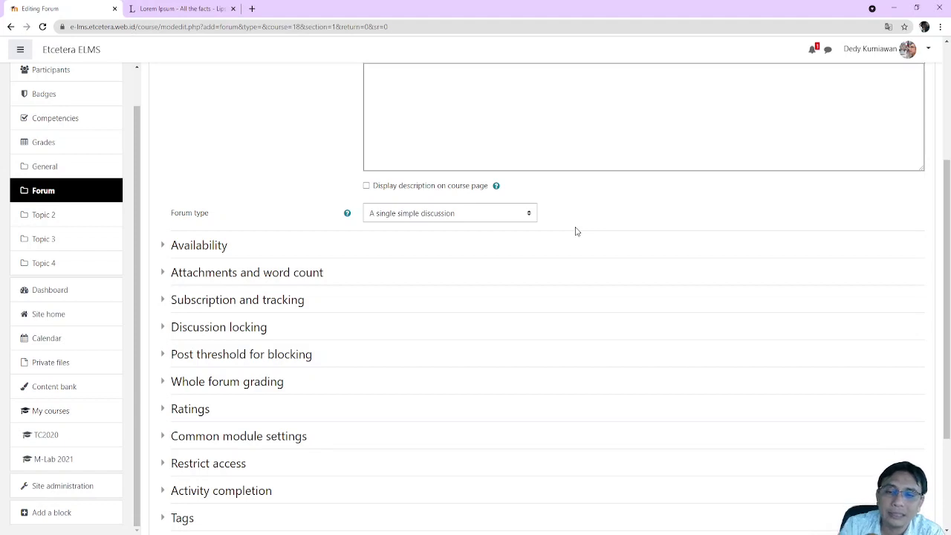
pyautogui.click(526, 220)
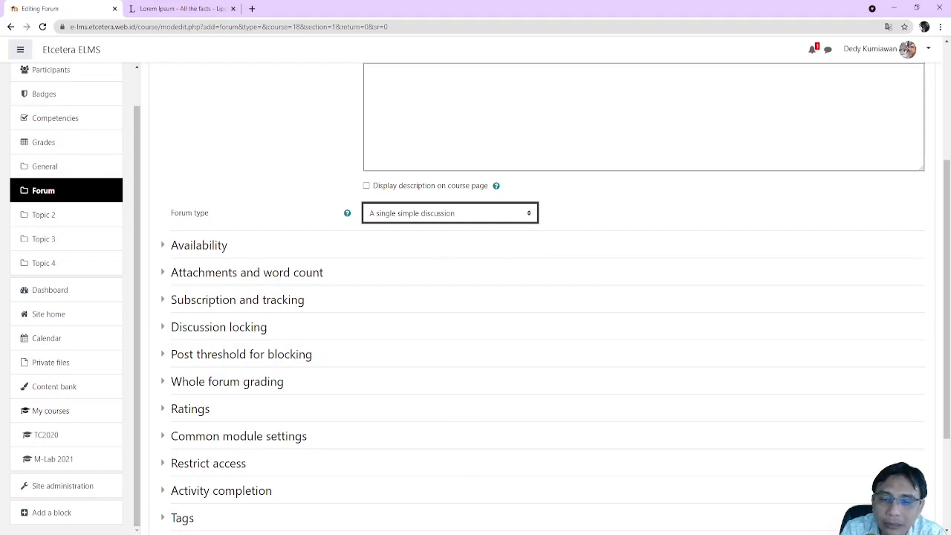
pyautogui.click(627, 215)
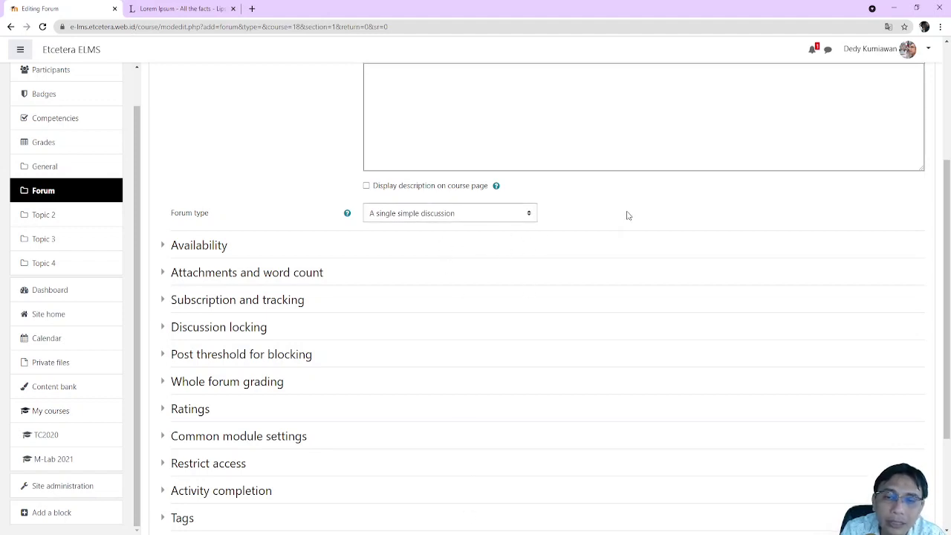
pyautogui.click(503, 213)
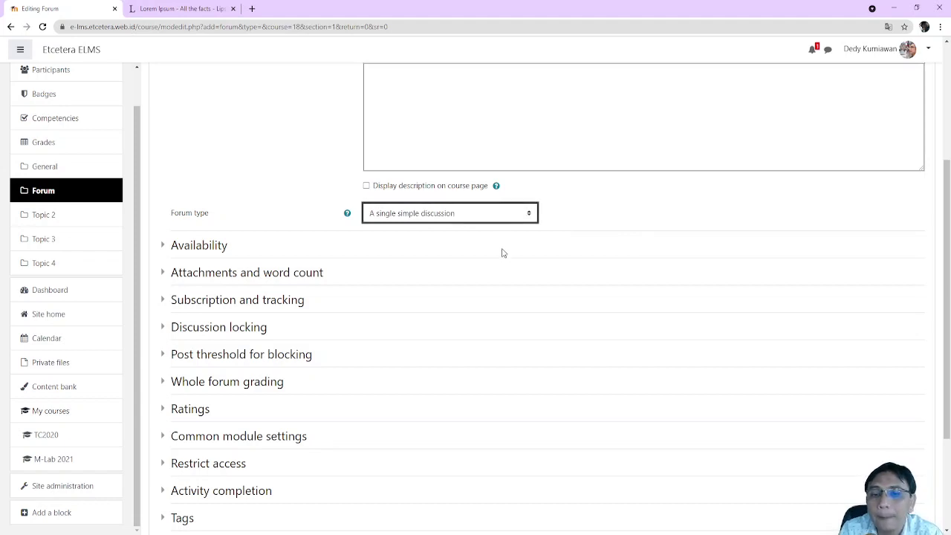
pyautogui.click(502, 242)
pyautogui.scroll(1, 565, 260)
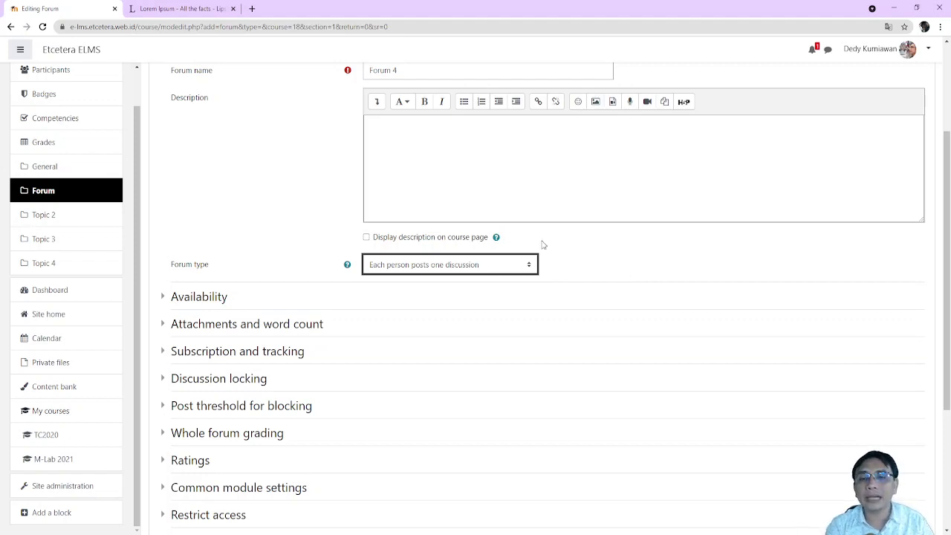
pyautogui.scroll(2, 527, 268)
pyautogui.click(505, 286)
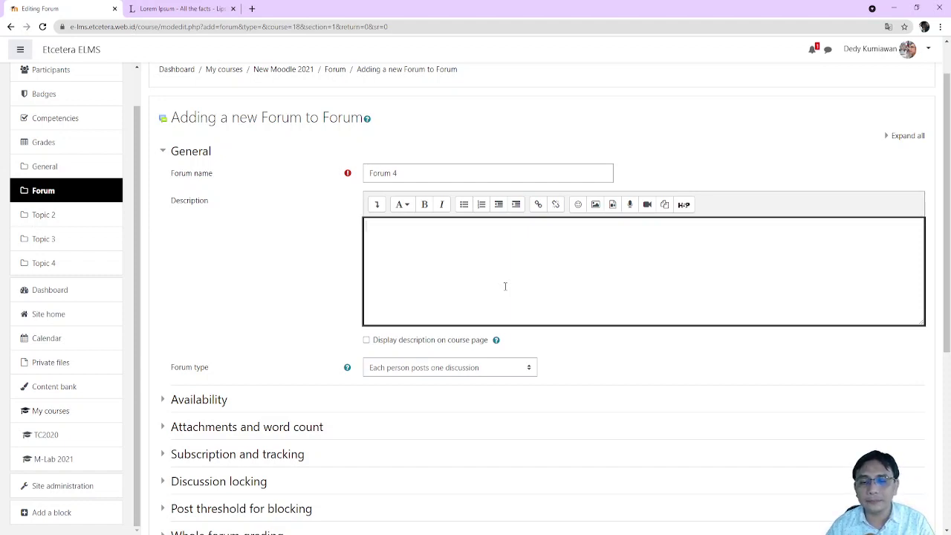
# Switch Forum 4's type back to Q and A forum
pyautogui.click(513, 375)
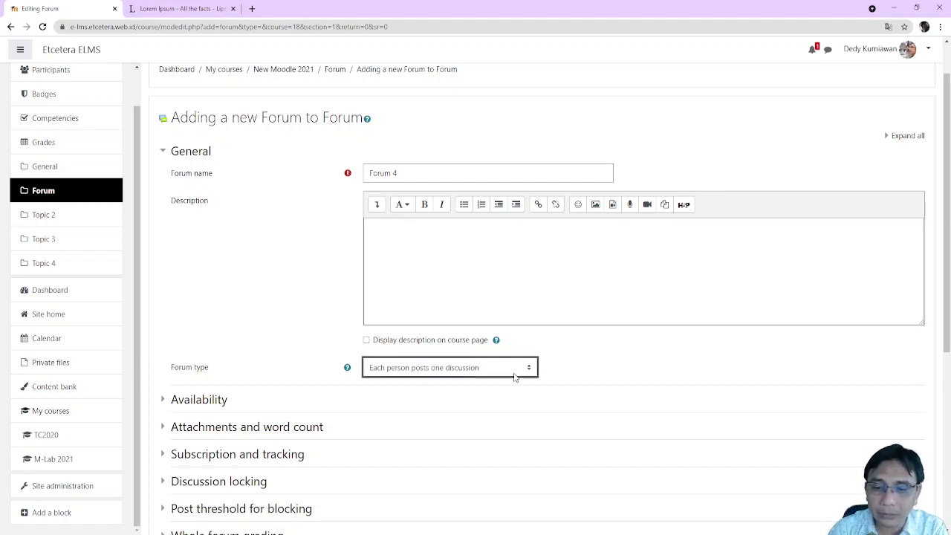
pyautogui.press('Down')
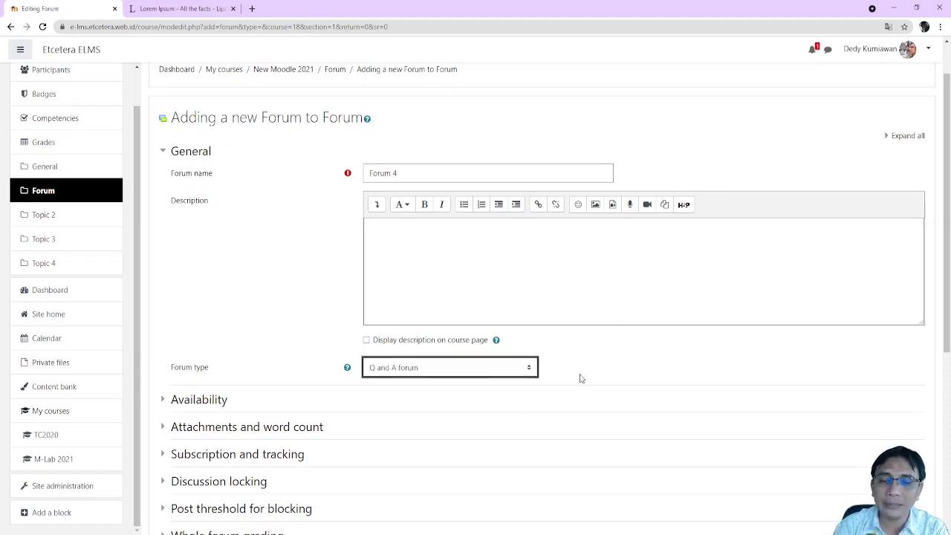
pyautogui.click(636, 368)
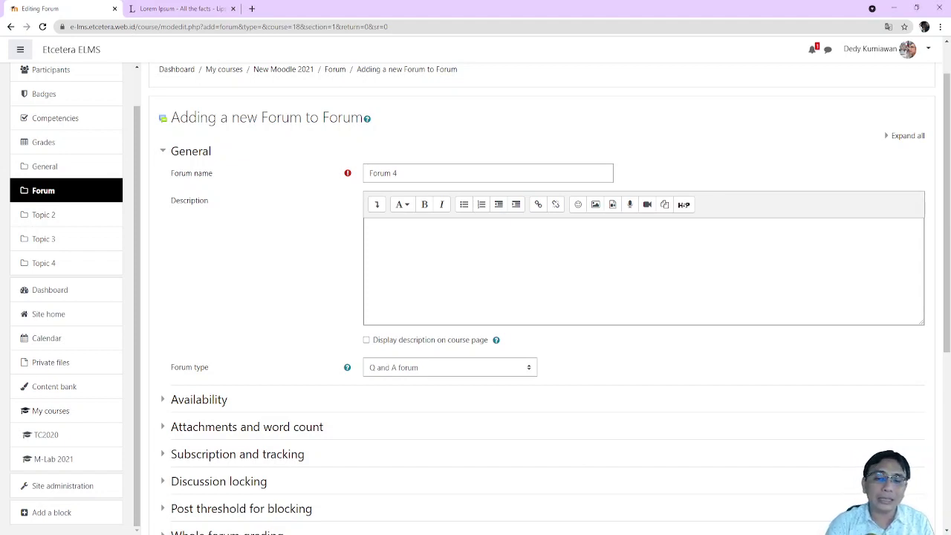
pyautogui.click(460, 263)
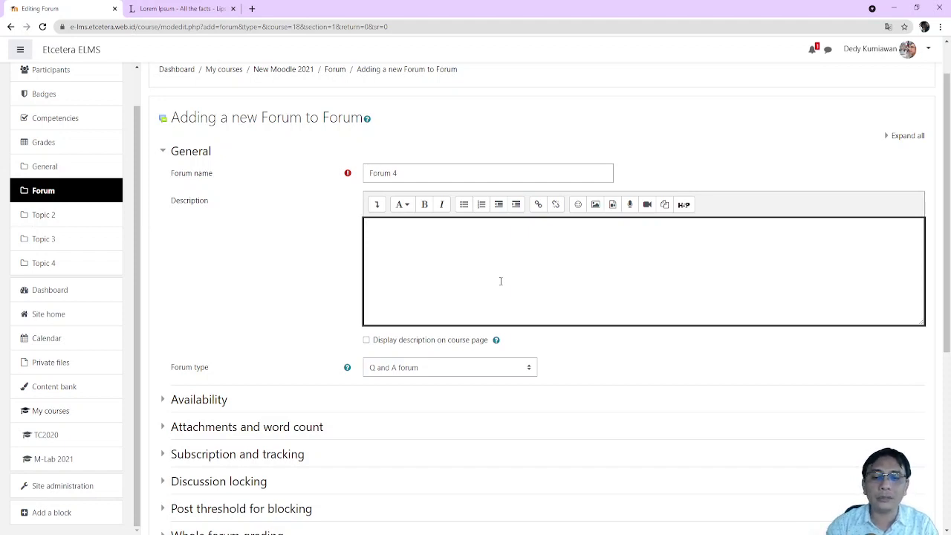
# Expand Activity completion and set tracking to show complete when conditions are met
pyautogui.scroll(-2, 530, 291)
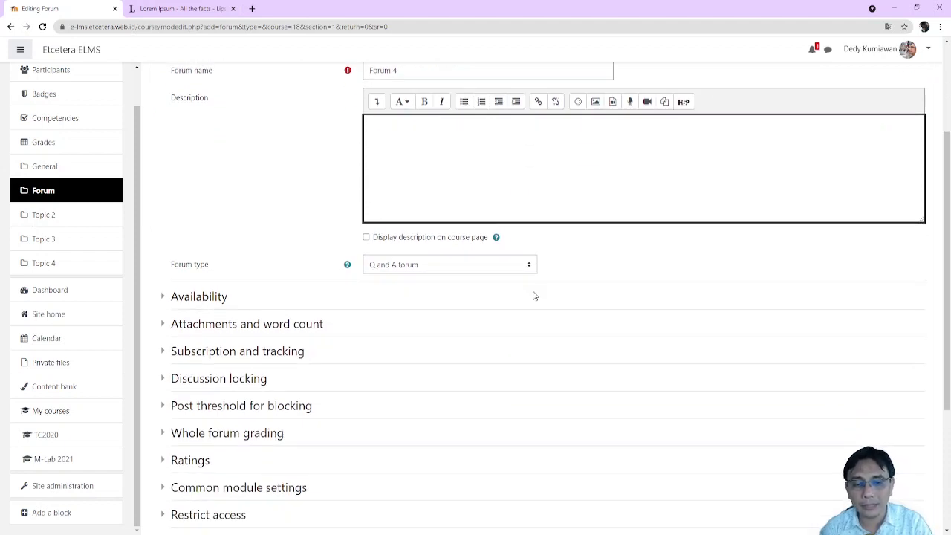
pyautogui.scroll(-3, 565, 337)
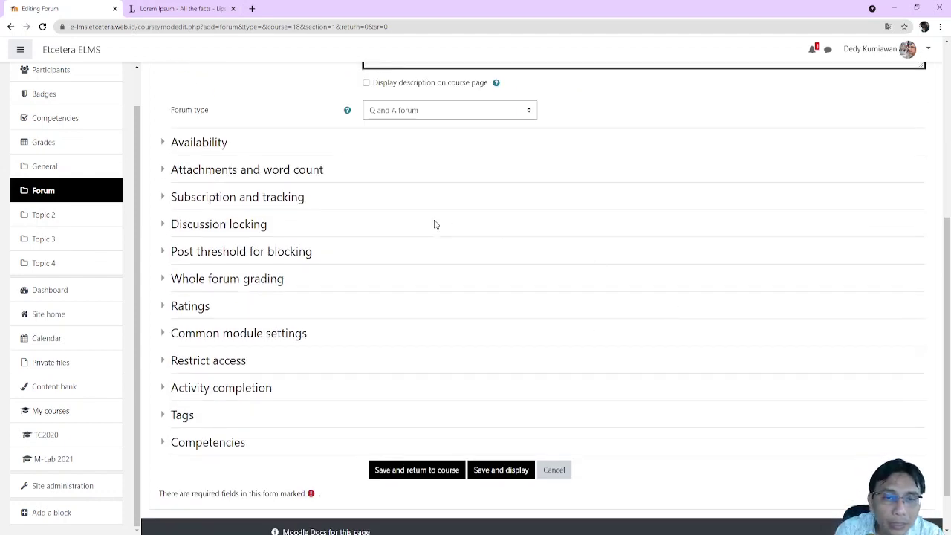
pyautogui.scroll(-1, 454, 259)
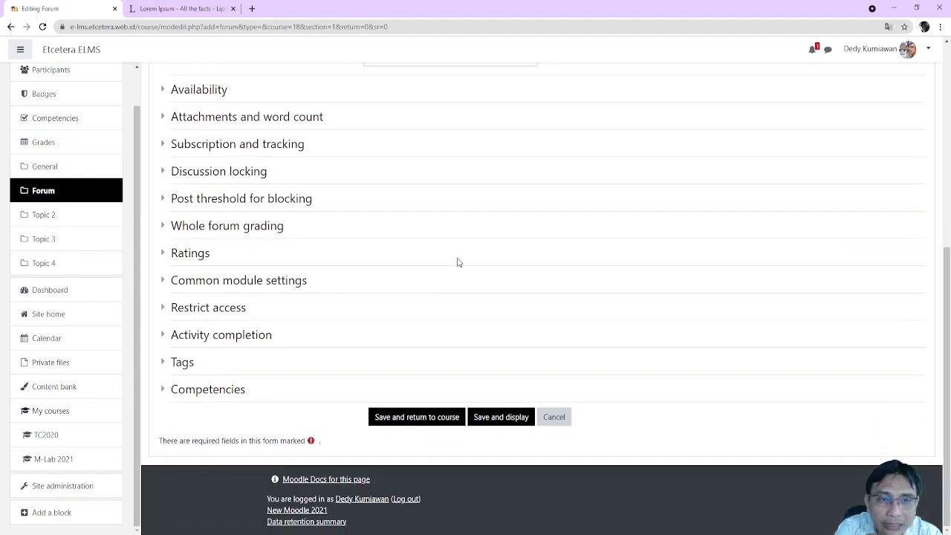
pyautogui.click(191, 335)
pyautogui.scroll(-1, 459, 322)
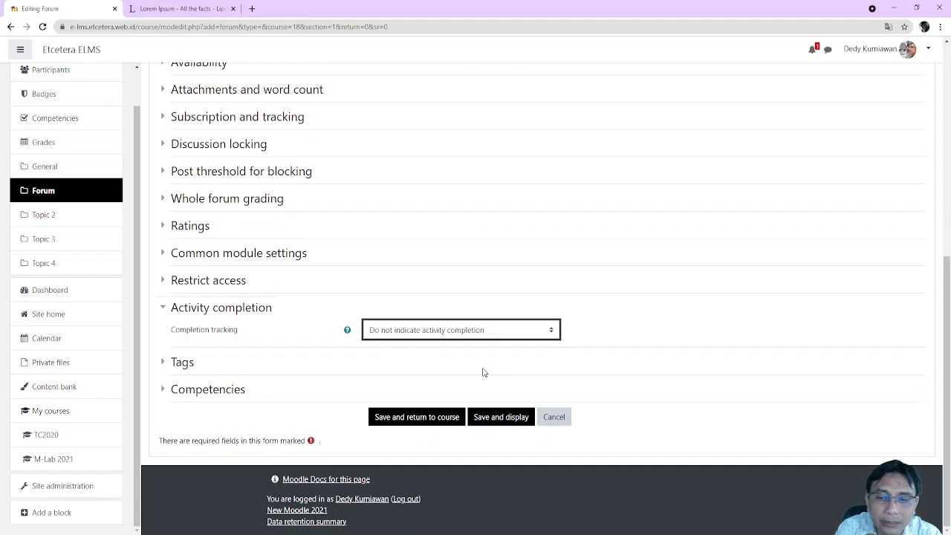
pyautogui.press('Down')
pyautogui.press('Down')
pyautogui.scroll(-3, 482, 372)
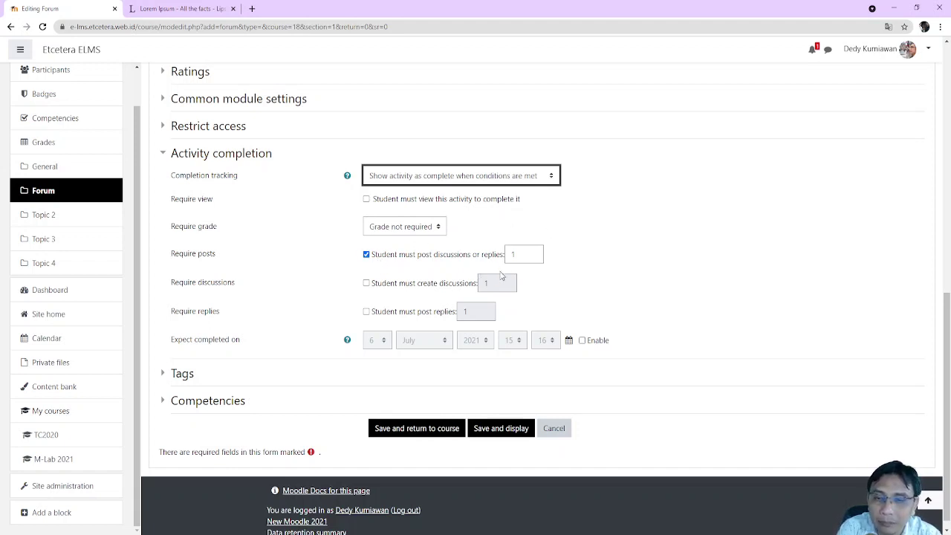
# Replace the post-or-reply rule with requiring 1 discussion plus replies, clearing the replies count
pyautogui.moveTo(531, 255); pyautogui.dragTo(428, 254)
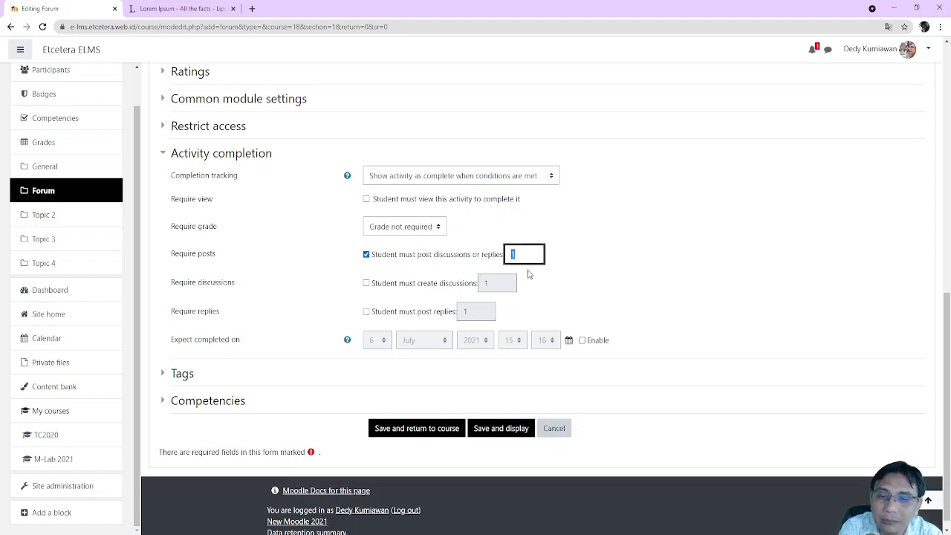
pyautogui.click(366, 254)
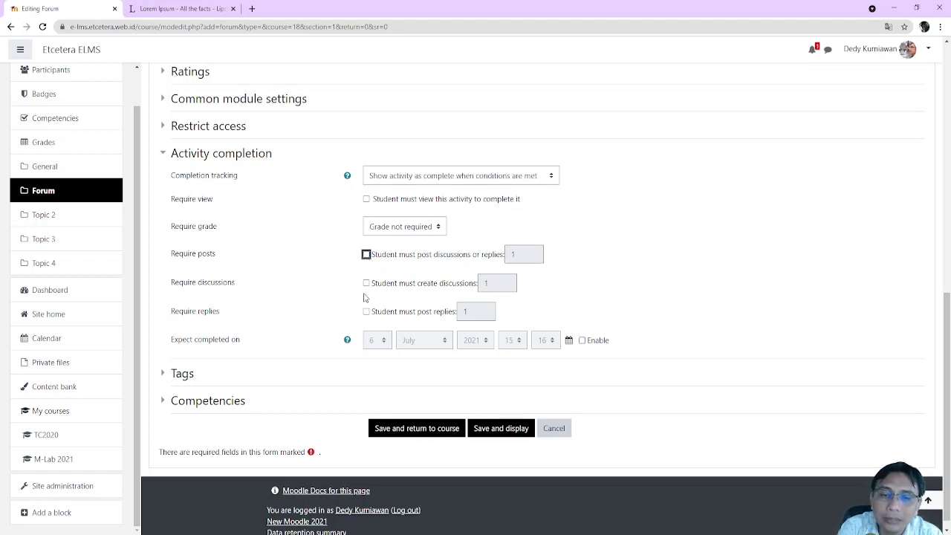
pyautogui.click(366, 283)
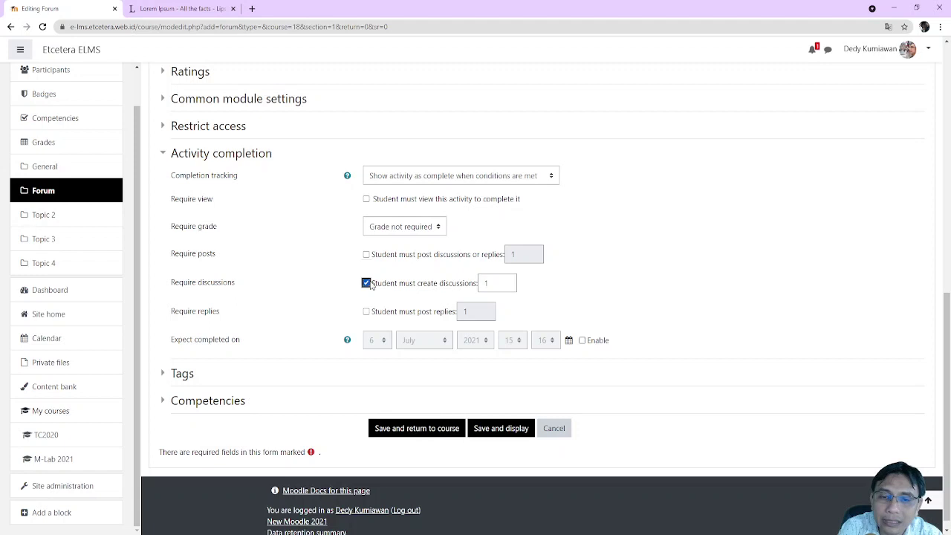
pyautogui.click(503, 282)
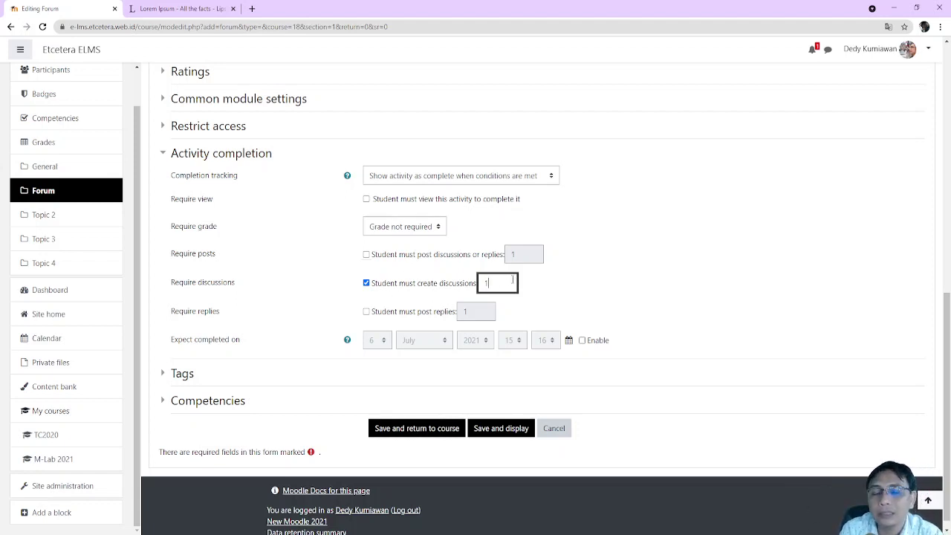
pyautogui.click(366, 311)
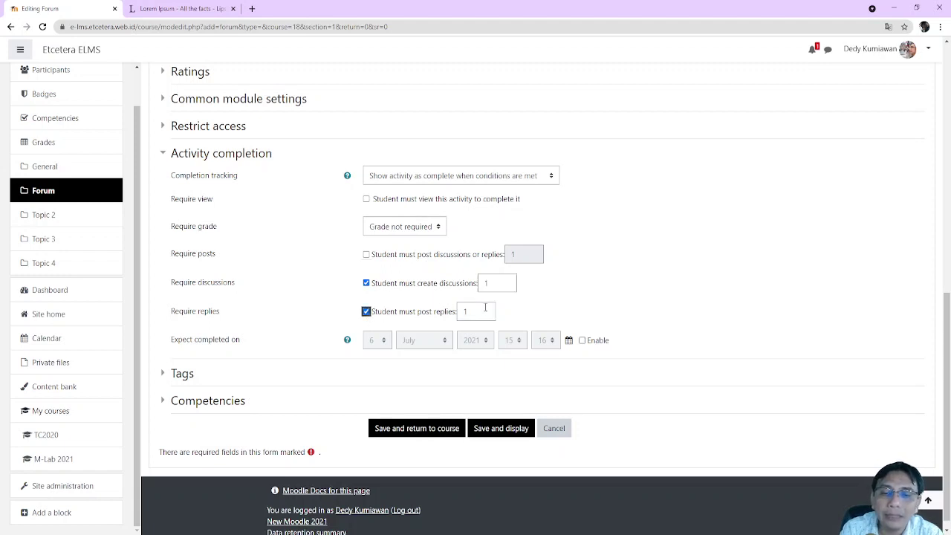
pyautogui.doubleClick(485, 307)
pyautogui.write('2')
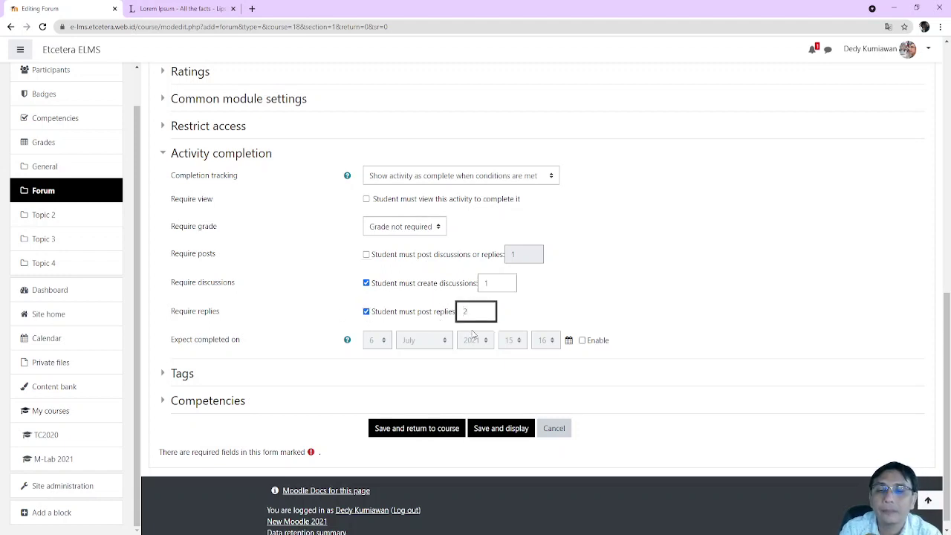
pyautogui.press('BackSpace')
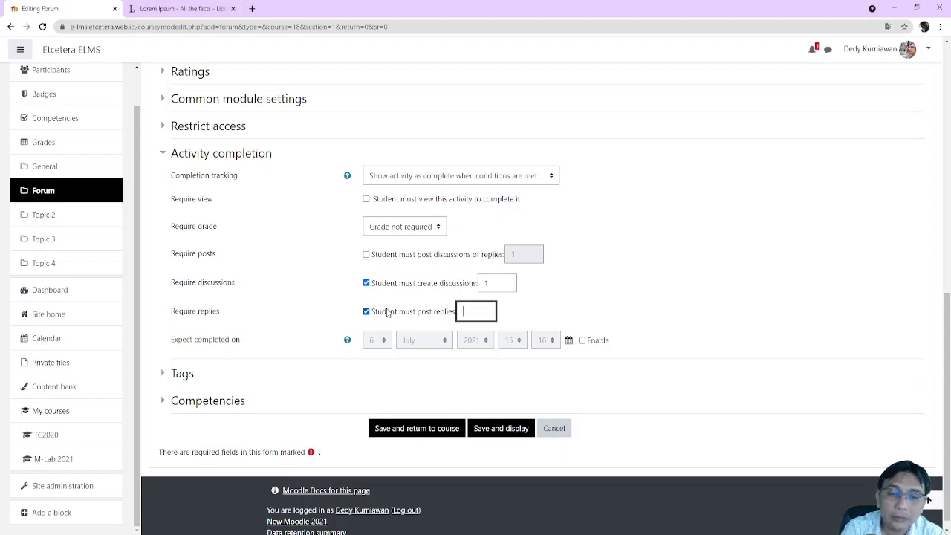
# Inspect the grade requirement completion setting, leaving it unchanged
pyautogui.click(408, 230)
pyautogui.click(469, 233)
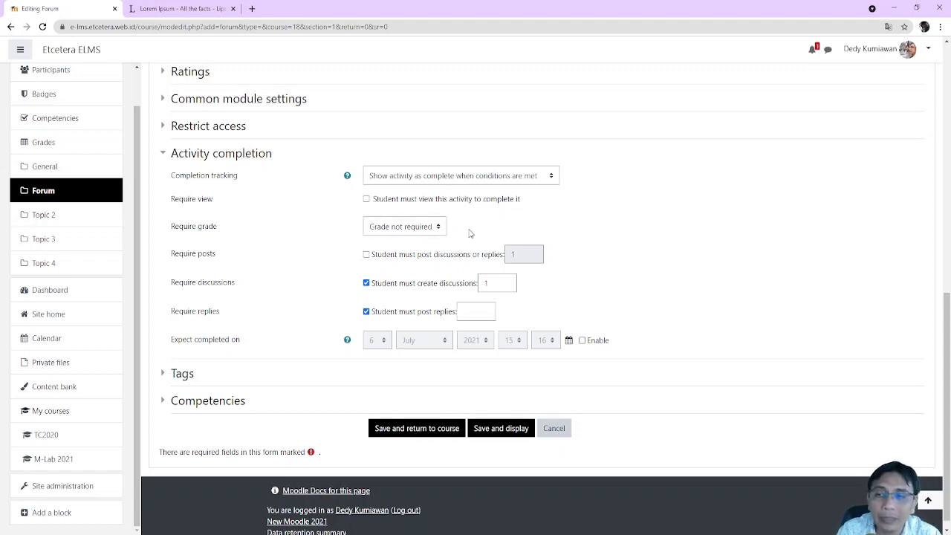
pyautogui.click(425, 230)
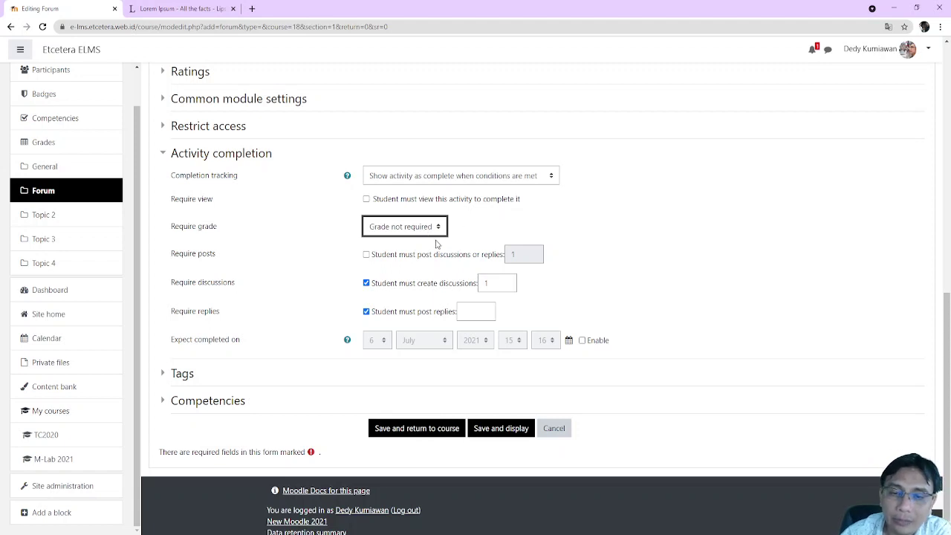
pyautogui.click(495, 228)
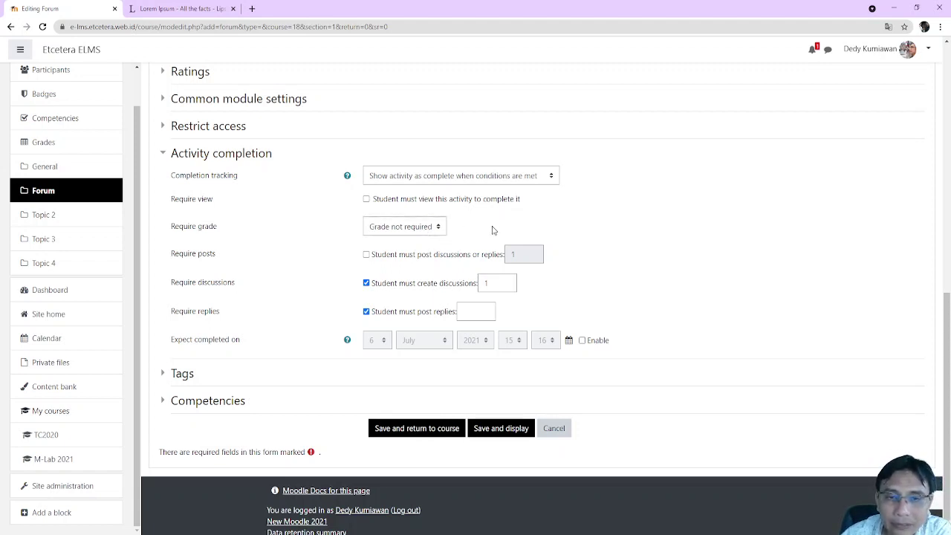
pyautogui.scroll(3, 446, 267)
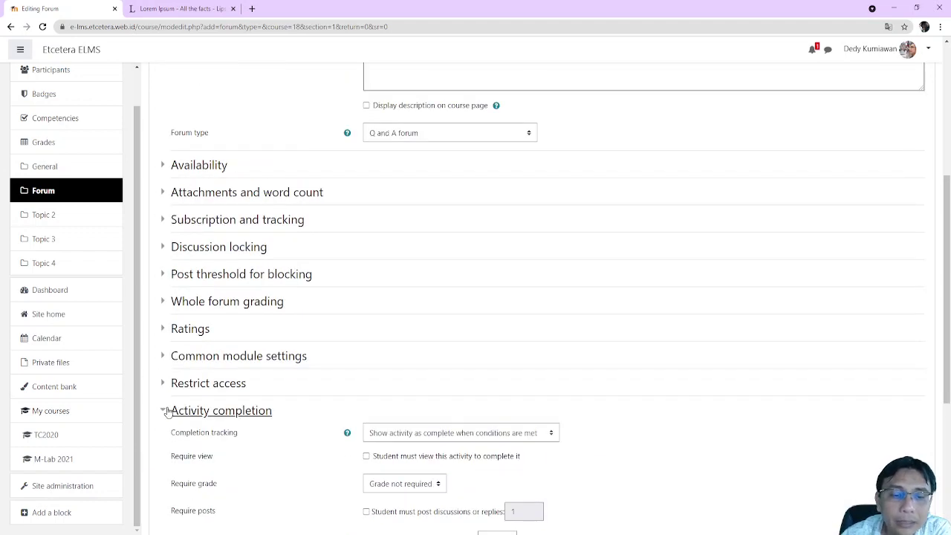
# Collapse Activity completion and expand the Ratings section, showing No ratings
pyautogui.click(165, 412)
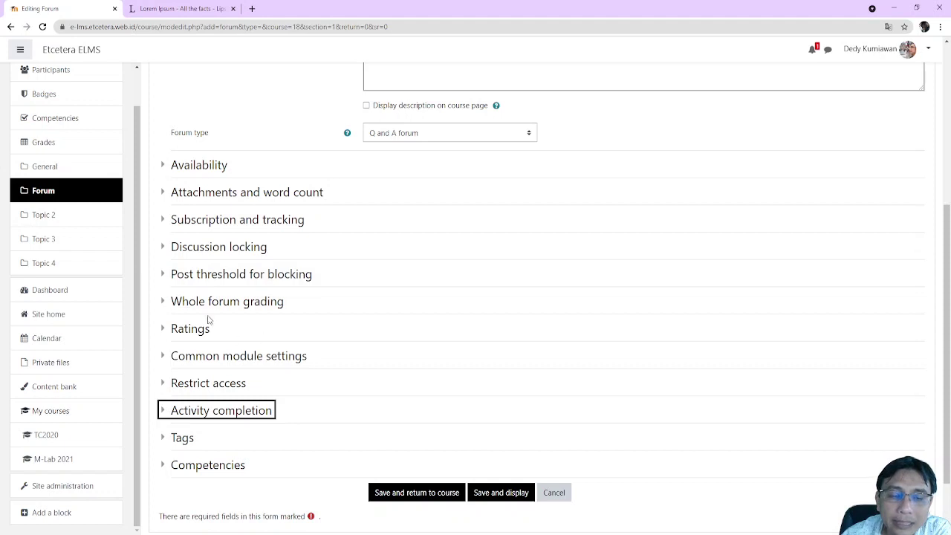
pyautogui.click(164, 331)
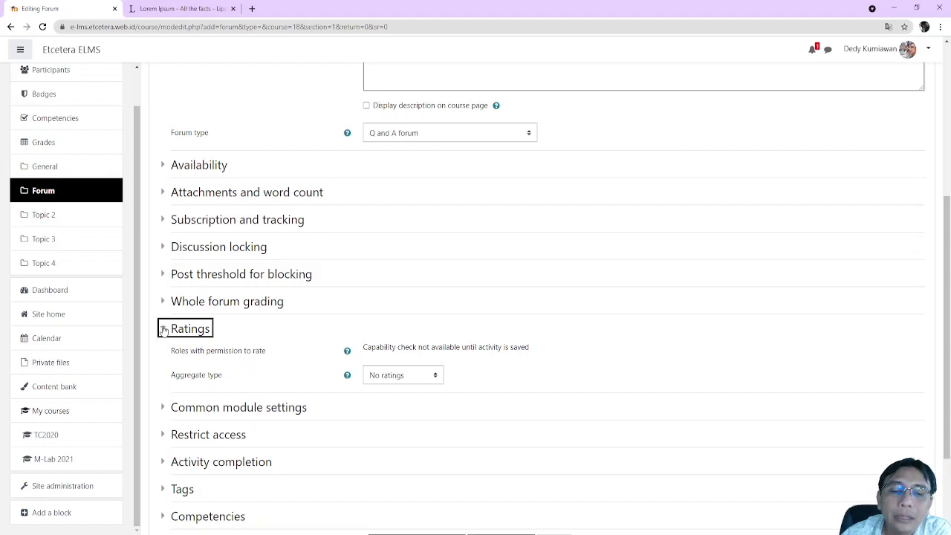
pyautogui.scroll(-2, 188, 286)
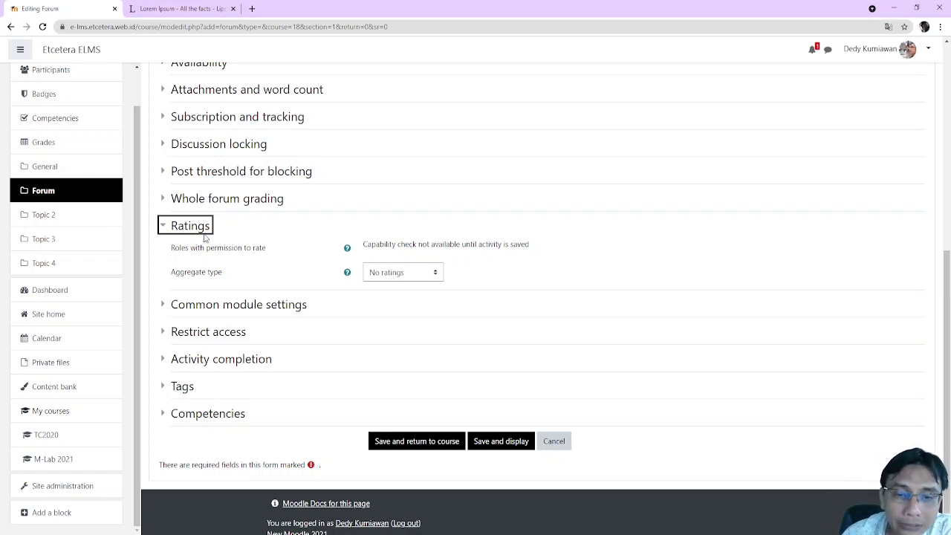
# Try Average and Sum rating aggregation with maximum 10, revert to No ratings, then expand Whole forum grading
pyautogui.click(423, 277)
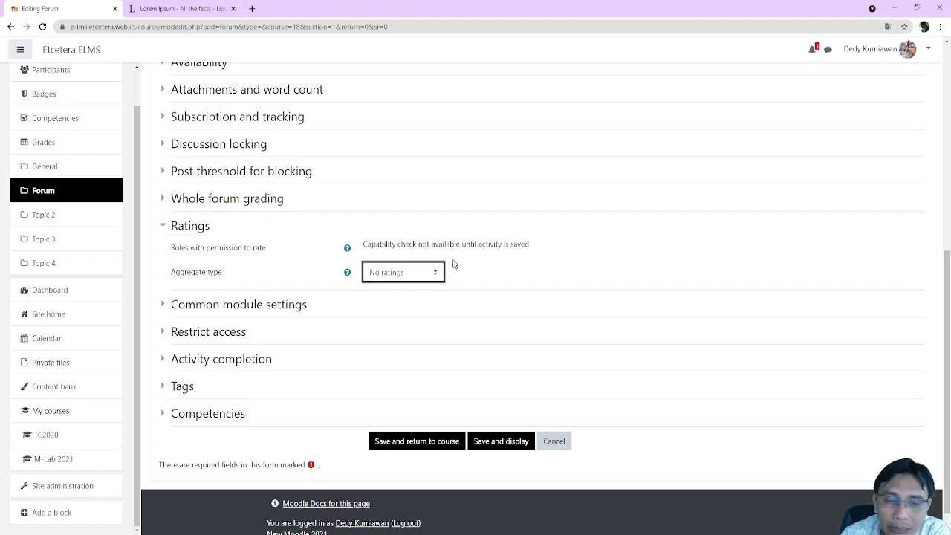
pyautogui.click(426, 306)
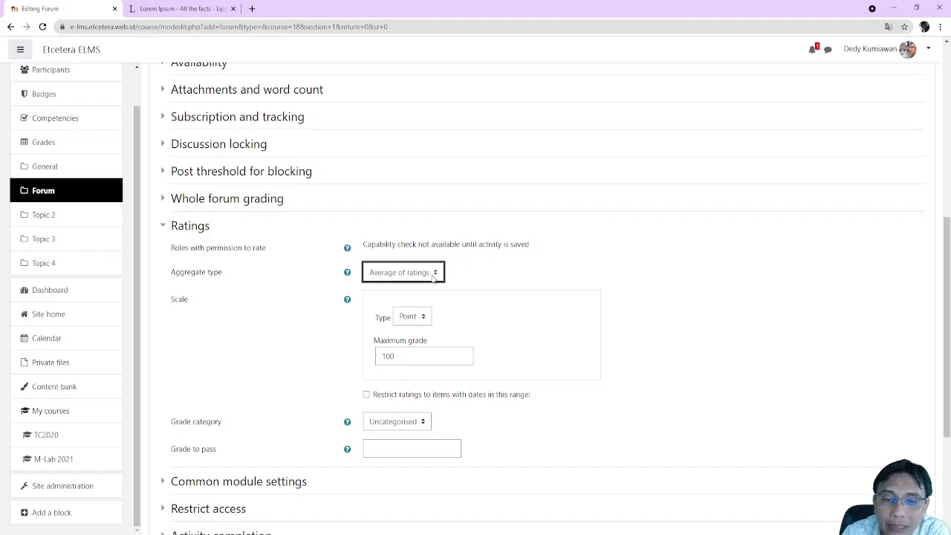
pyautogui.click(420, 342)
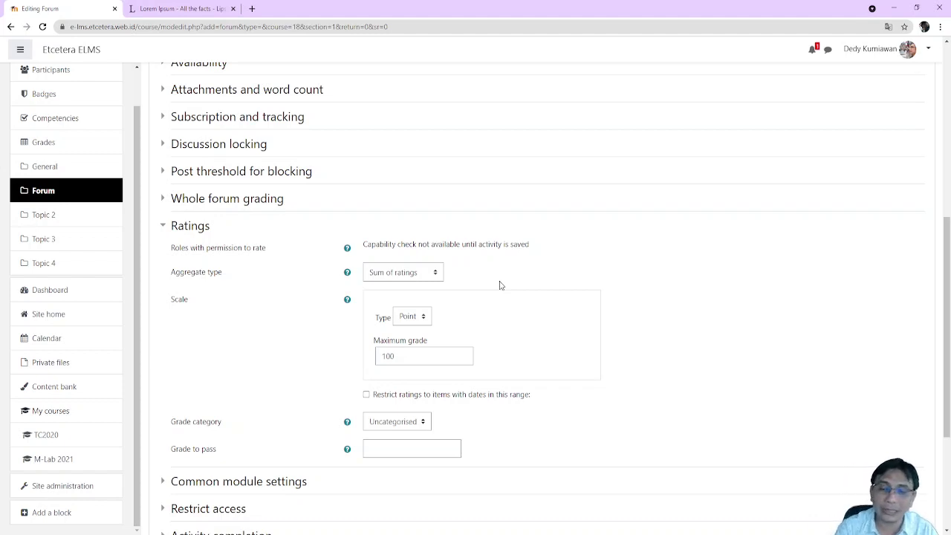
pyautogui.doubleClick(438, 347)
pyautogui.press('BackSpace')
pyautogui.write('10')
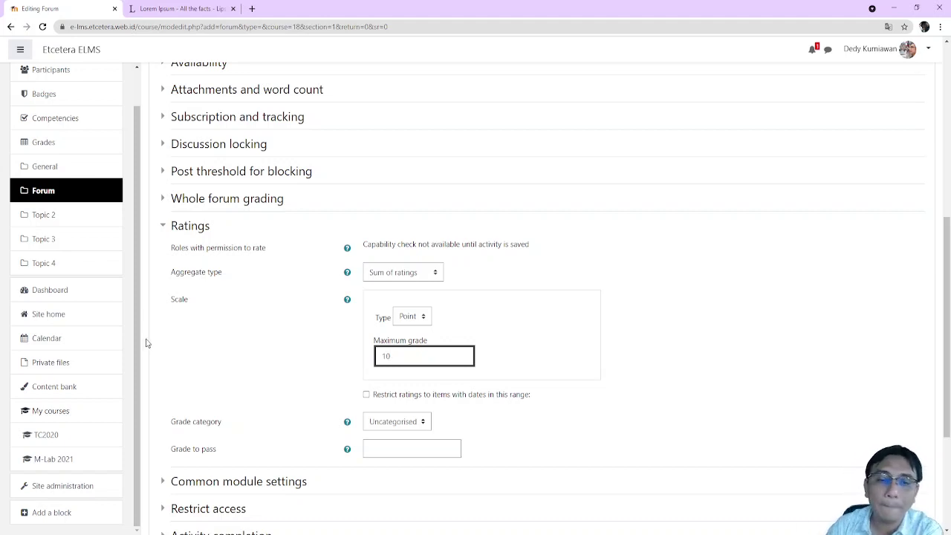
pyautogui.click(398, 278)
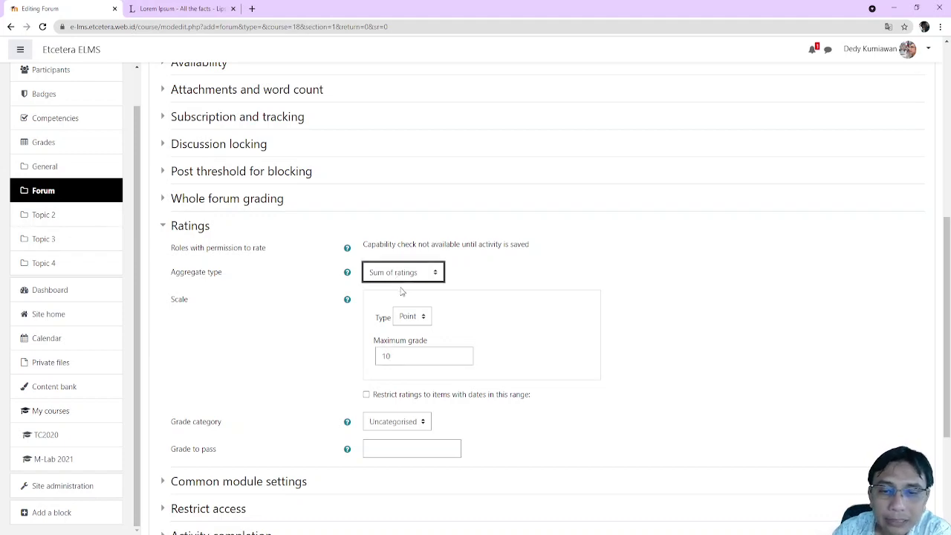
pyautogui.click(399, 289)
pyautogui.click(232, 199)
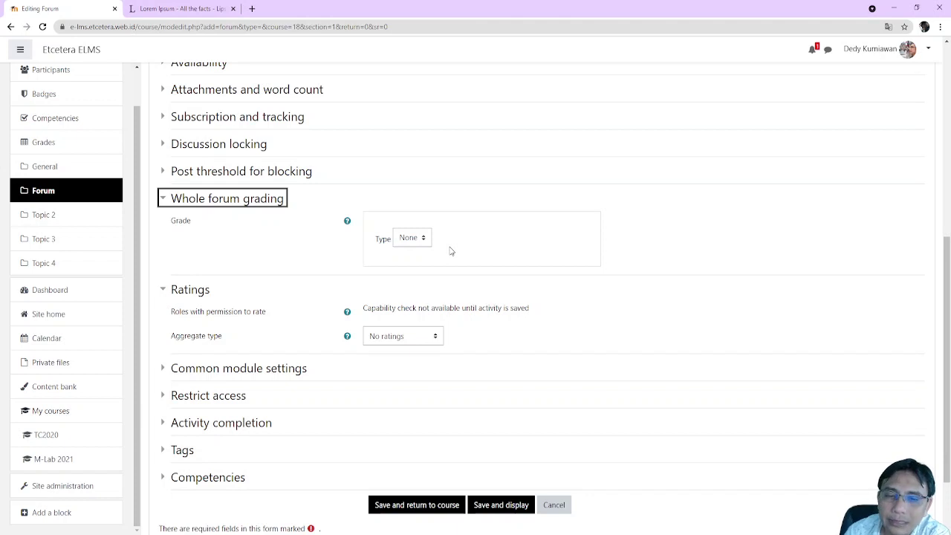
# Set whole forum grading to Point type with a maximum grade of 10 instead of 100
pyautogui.click(429, 236)
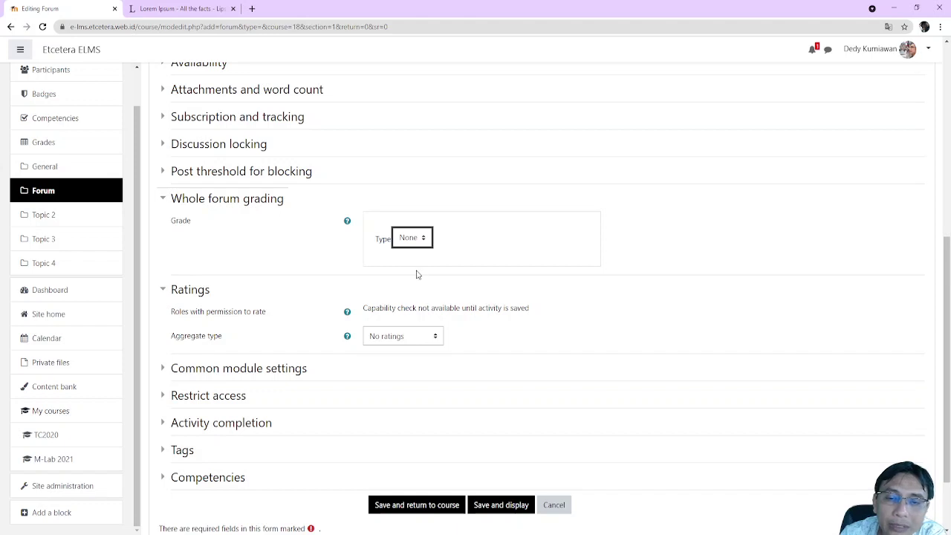
pyautogui.click(419, 275)
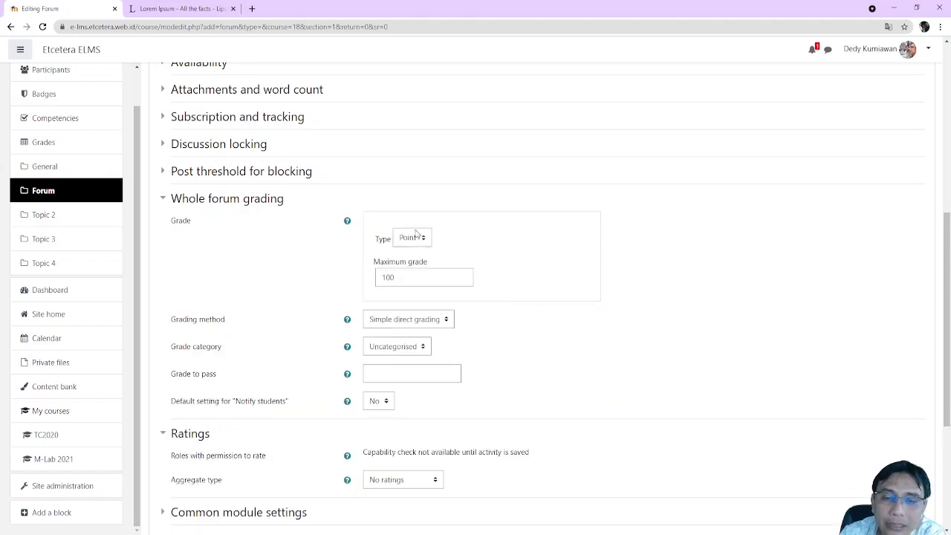
pyautogui.click(412, 263)
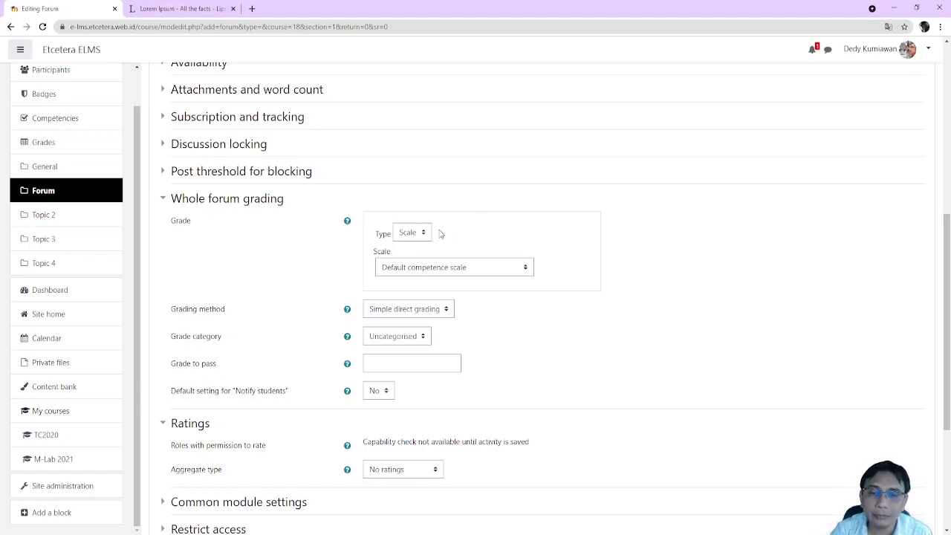
pyautogui.click(418, 238)
pyautogui.click(415, 271)
pyautogui.click(499, 243)
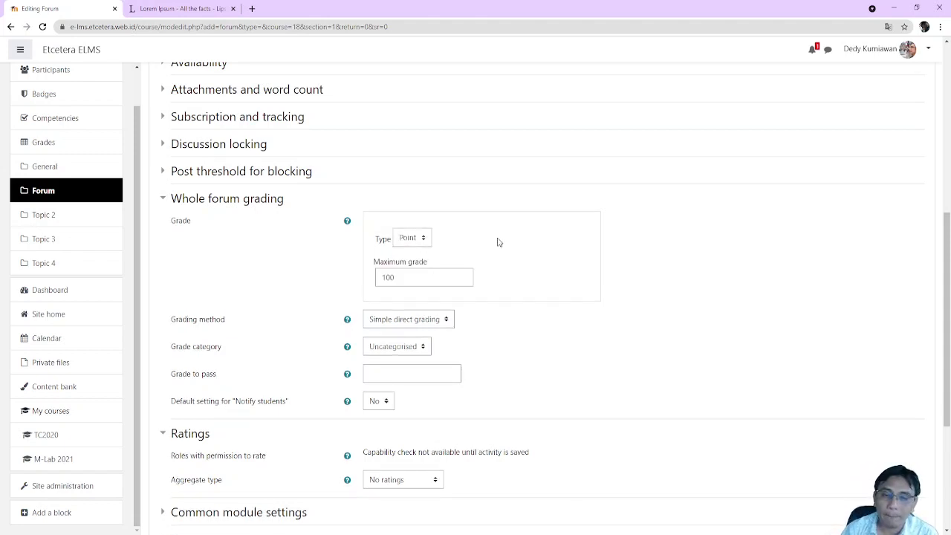
pyautogui.doubleClick(428, 274)
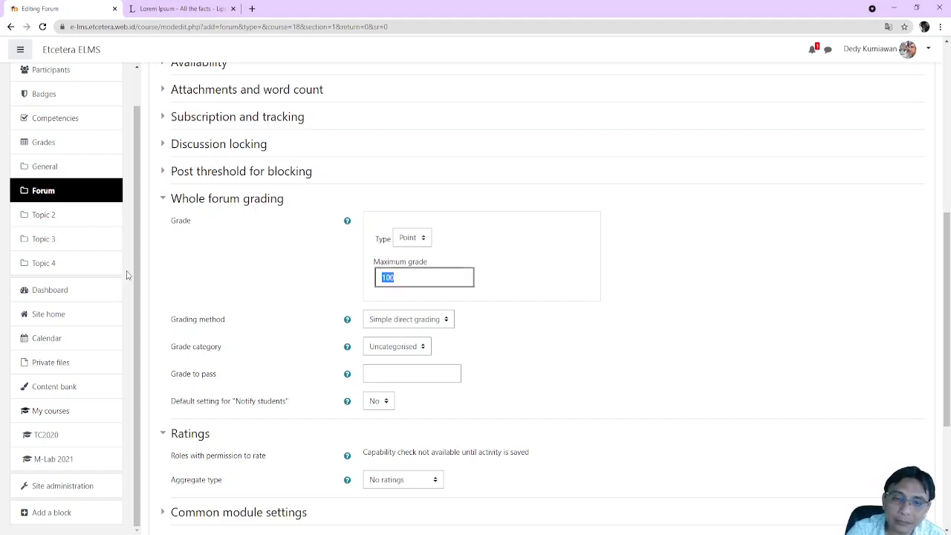
pyautogui.write('10')
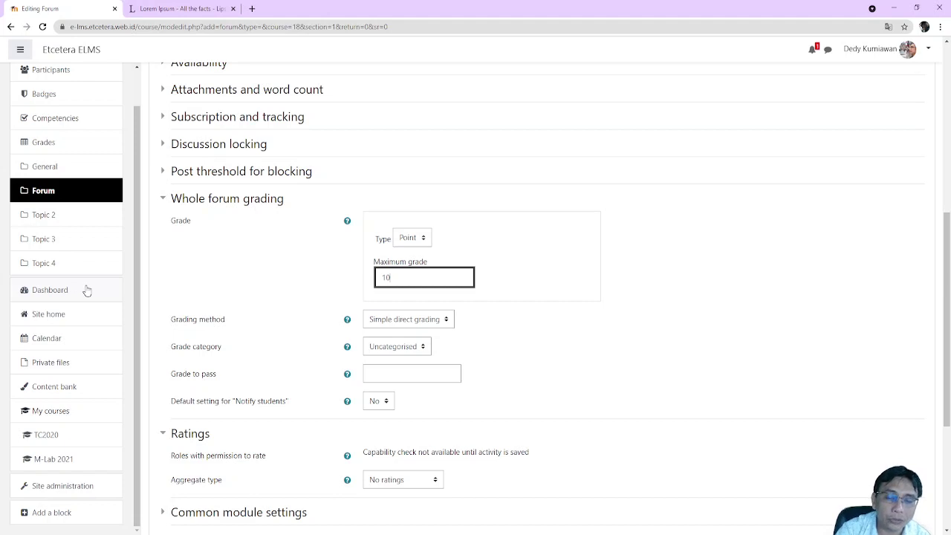
pyautogui.click(552, 296)
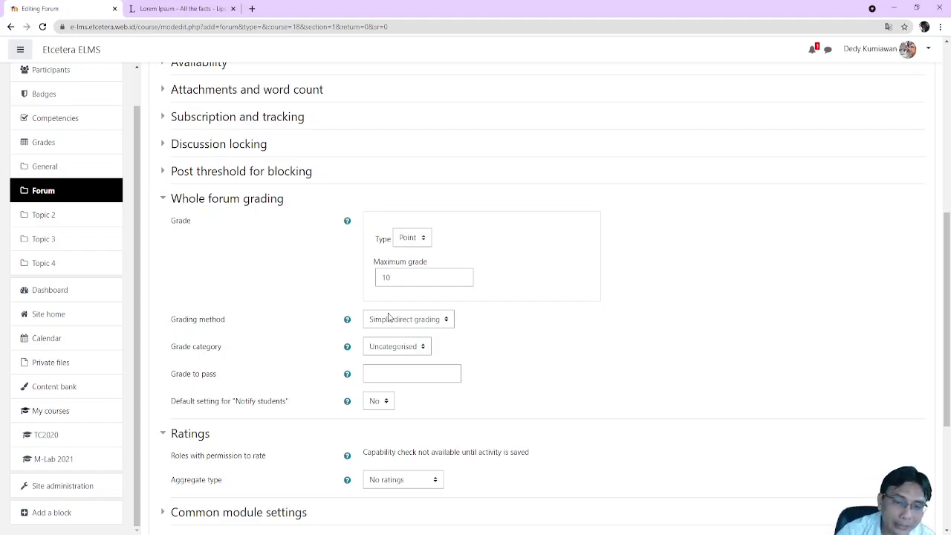
pyautogui.scroll(3, 493, 265)
pyautogui.scroll(-7, 378, 293)
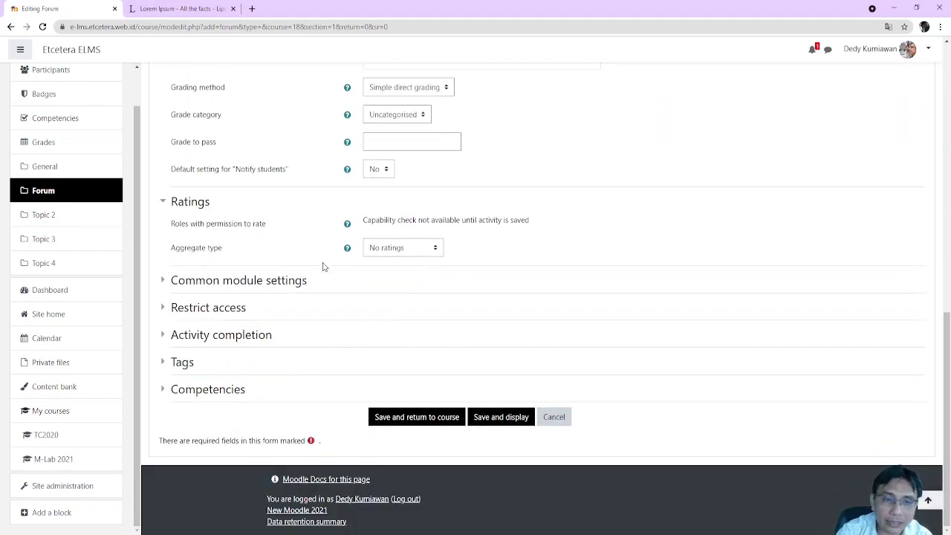
pyautogui.scroll(4, 319, 208)
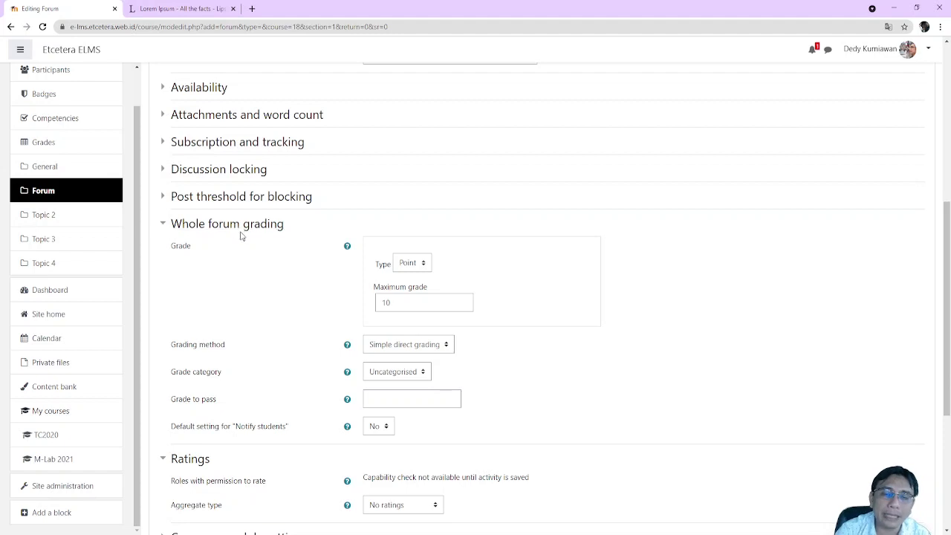
pyautogui.scroll(-2, 245, 235)
pyautogui.scroll(1, 250, 242)
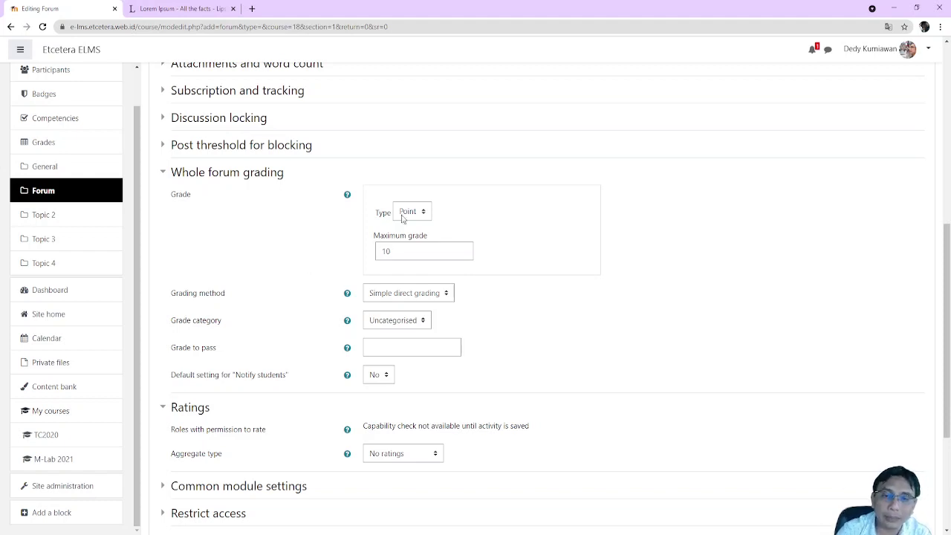
pyautogui.scroll(-3, 320, 238)
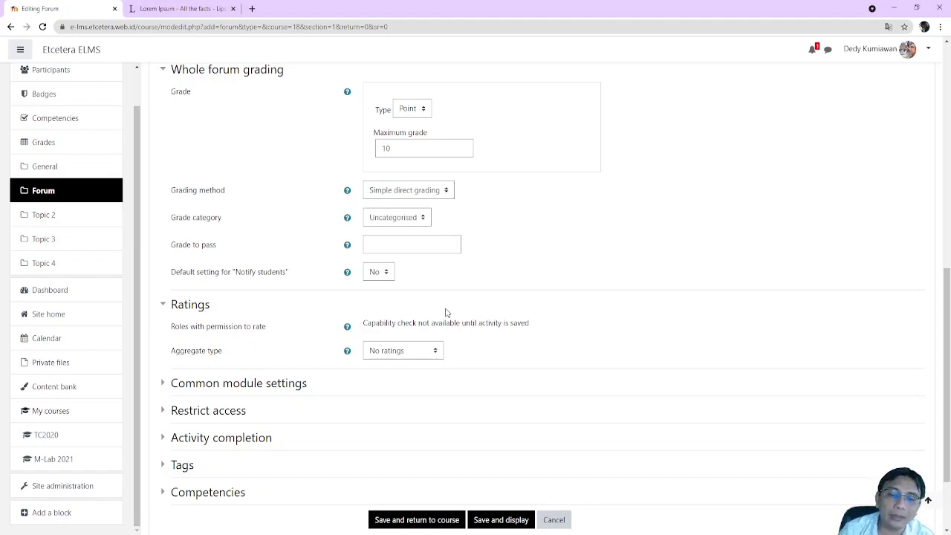
pyautogui.scroll(2, 373, 306)
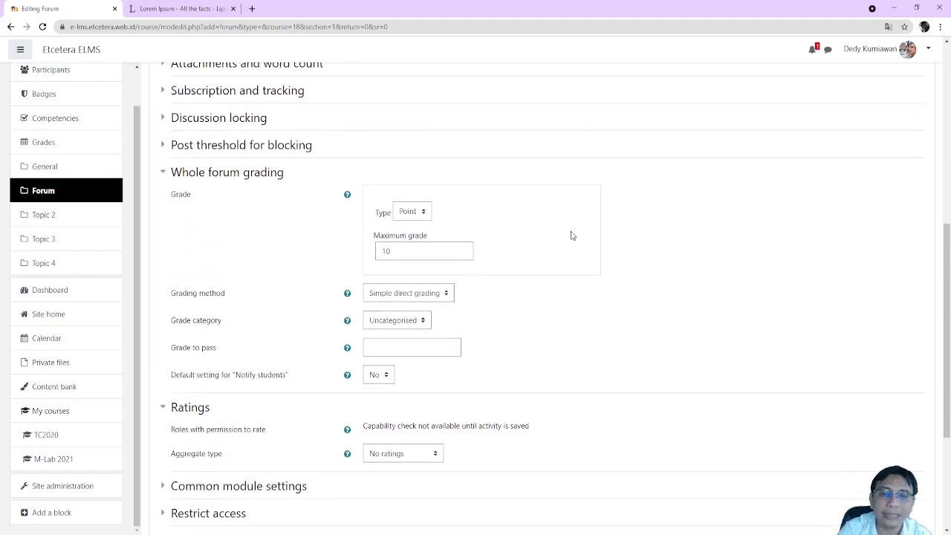
pyautogui.scroll(-2, 506, 236)
pyautogui.scroll(2, 335, 209)
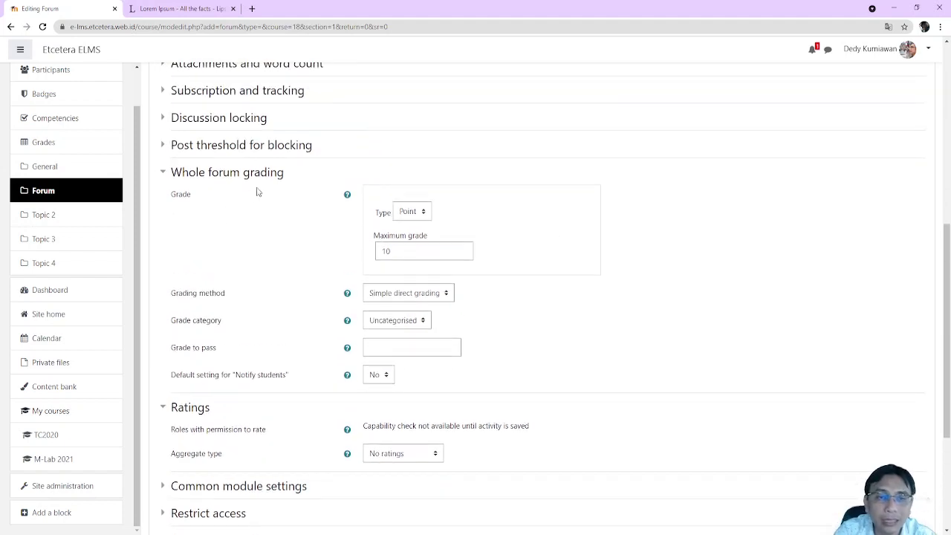
pyautogui.scroll(-3, 463, 208)
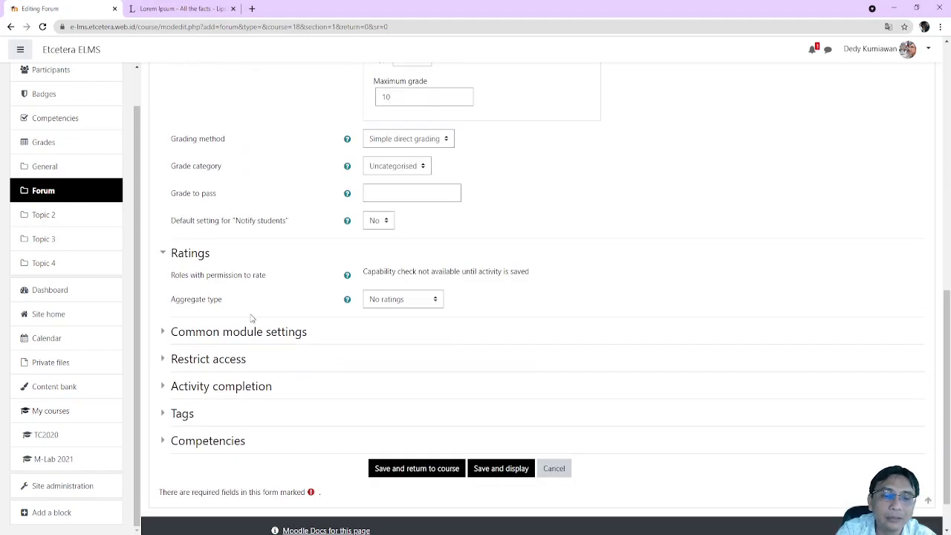
pyautogui.scroll(3, 463, 327)
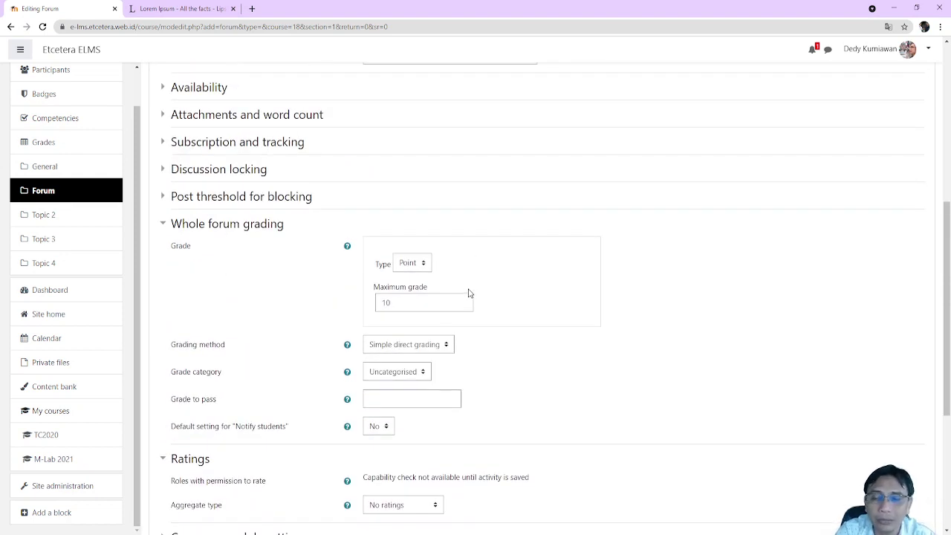
pyautogui.scroll(-2, 471, 295)
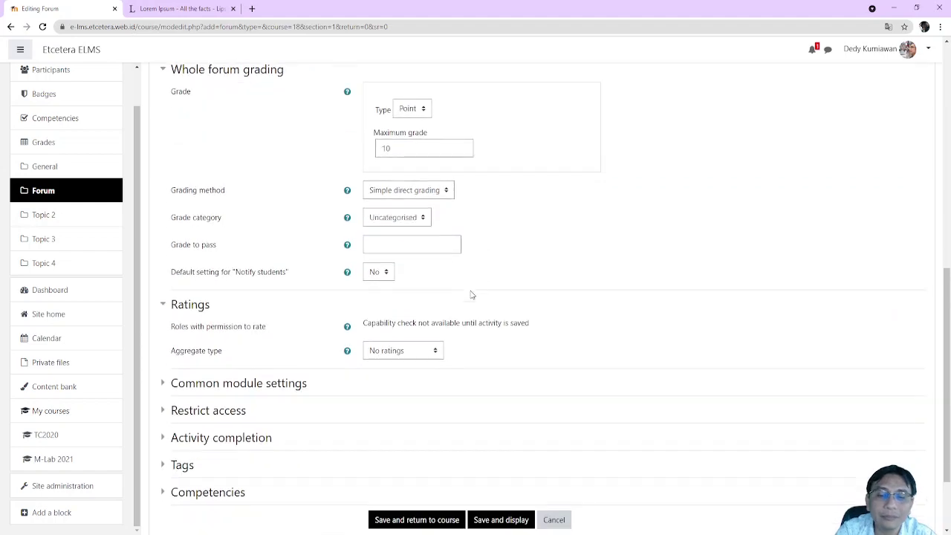
# Save Forum 4, turn off course editing, and find Forum 4 in the Forum section
pyautogui.click(436, 517)
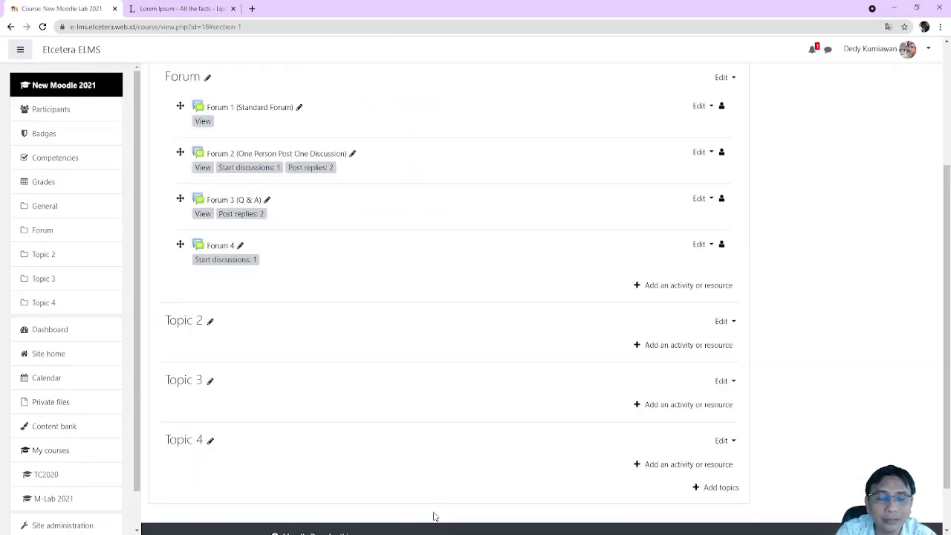
pyautogui.click(873, 126)
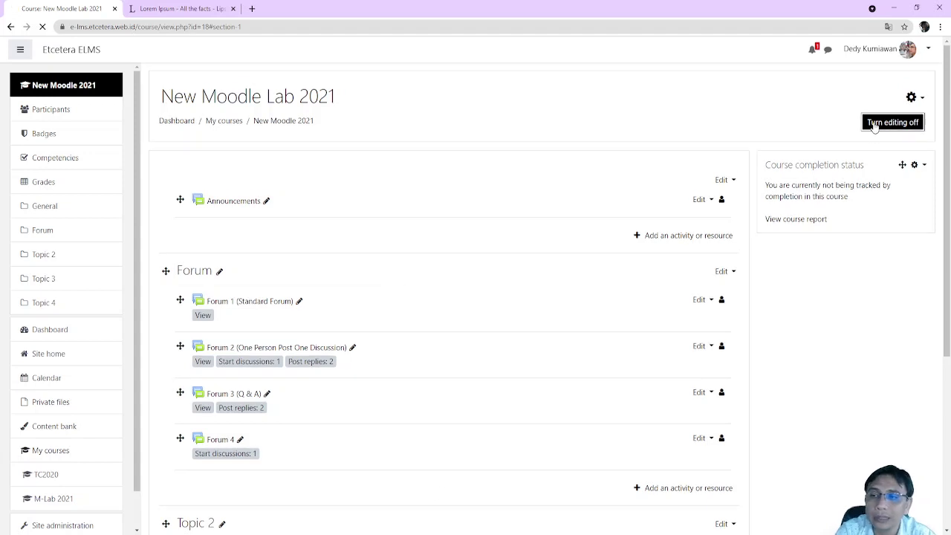
pyautogui.scroll(-2, 530, 237)
pyautogui.scroll(2, 530, 242)
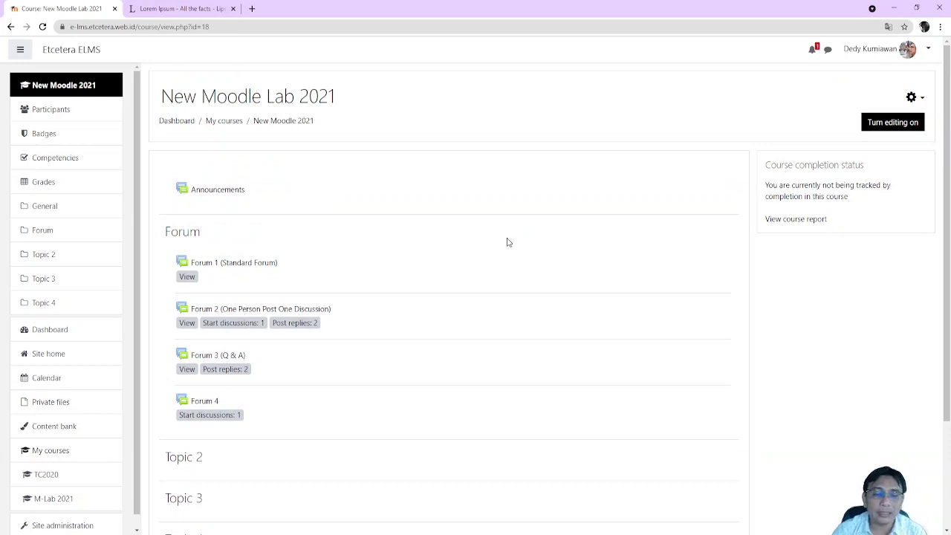
pyautogui.scroll(-2, 442, 387)
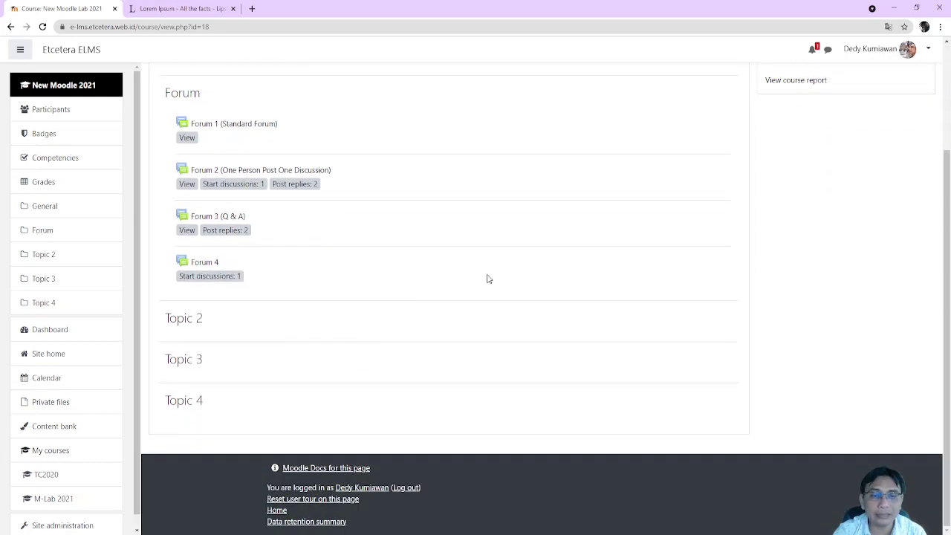
pyautogui.doubleClick(262, 292)
pyautogui.click(312, 297)
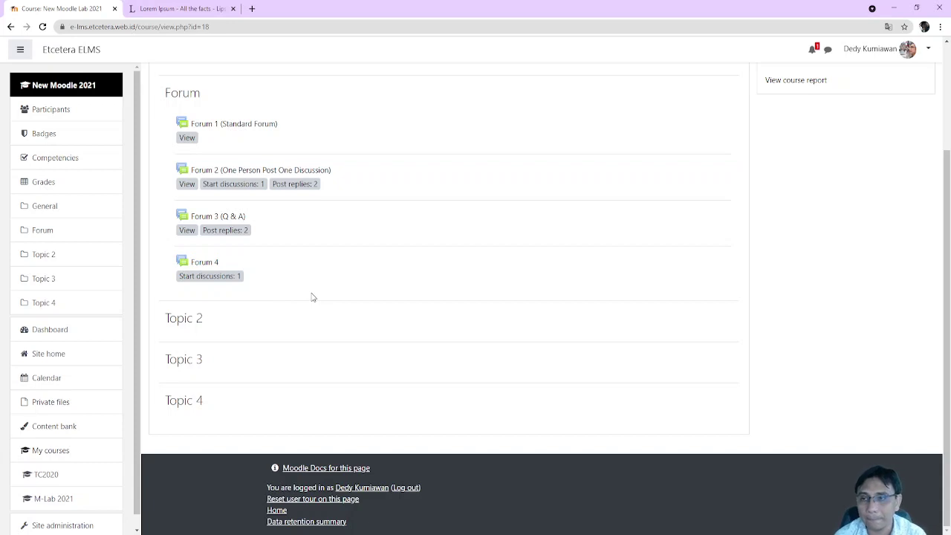